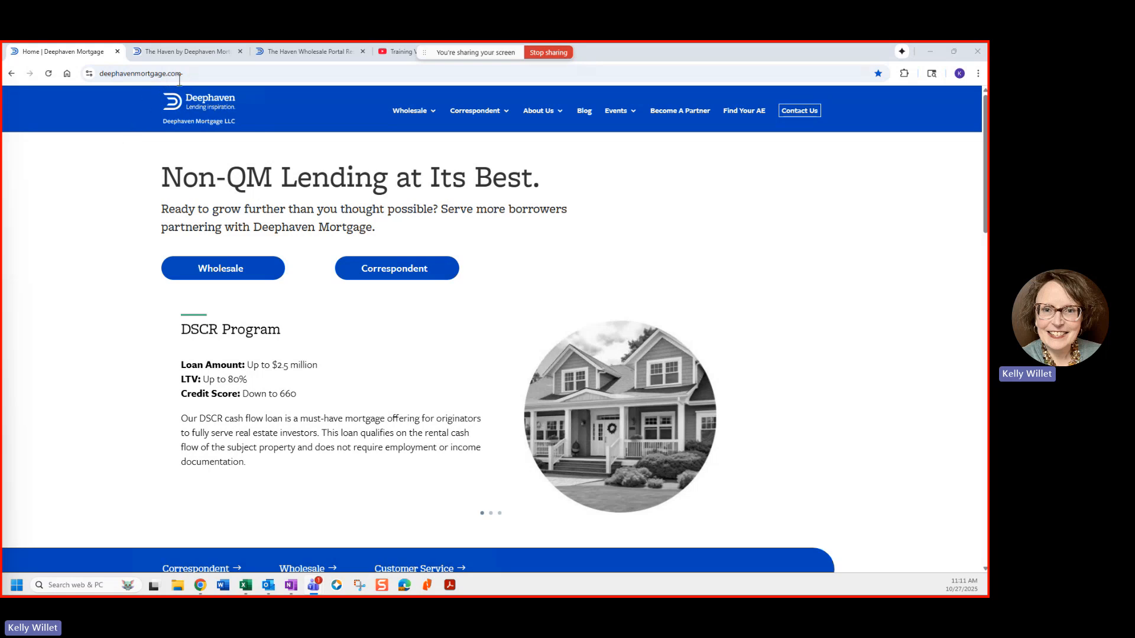
# Step: Switch from the Deephaven home tab to The Haven by Deephaven dashboard tab
pyautogui.moveTo(412, 112)
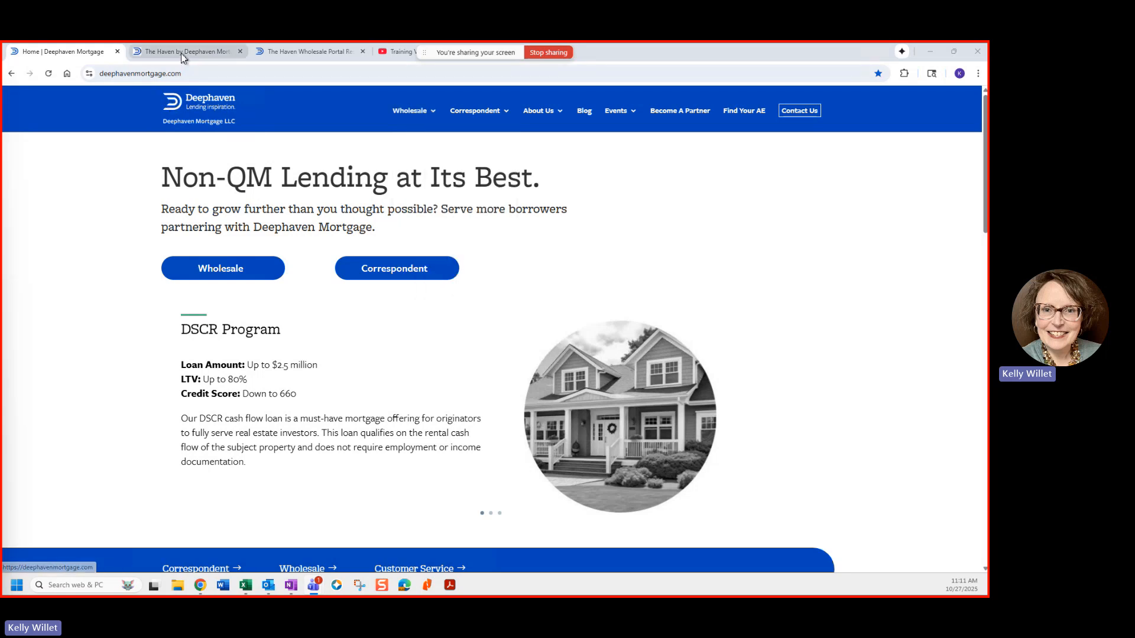
pyautogui.hotkey('ctrl', 'Tab')
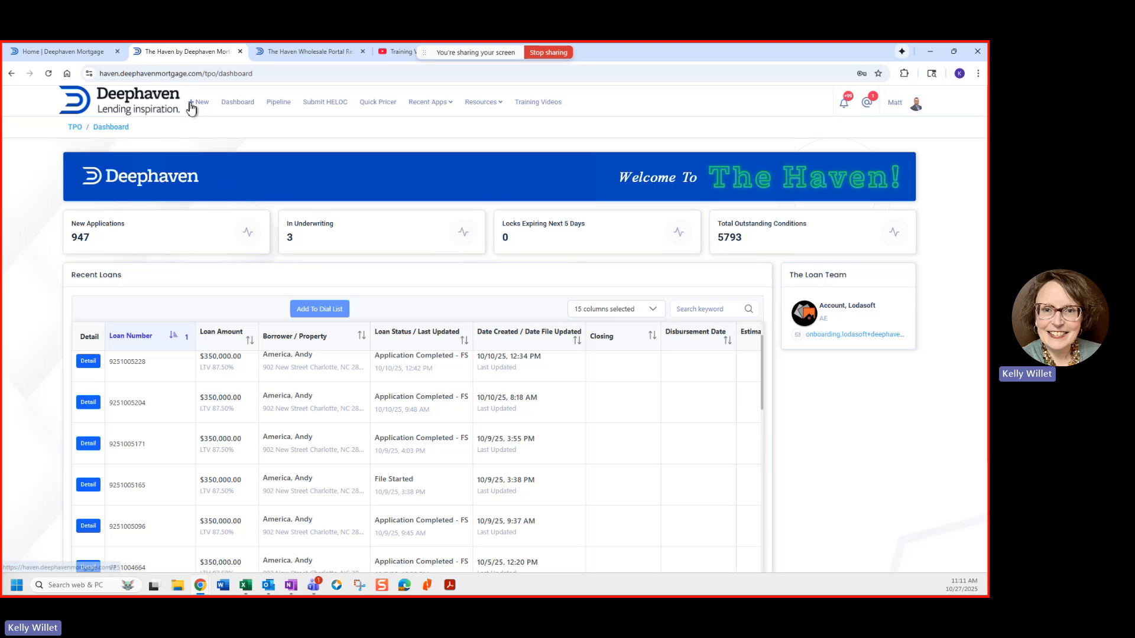
# Step: Choose New Application from the + New menu
pyautogui.click(191, 106)
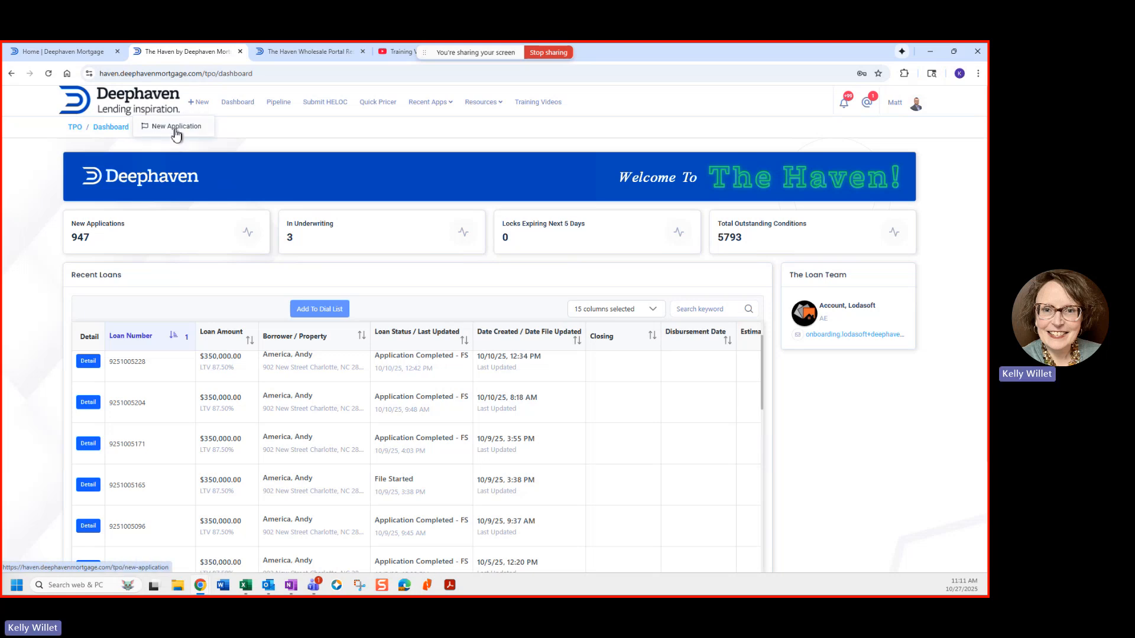
pyautogui.click(175, 129)
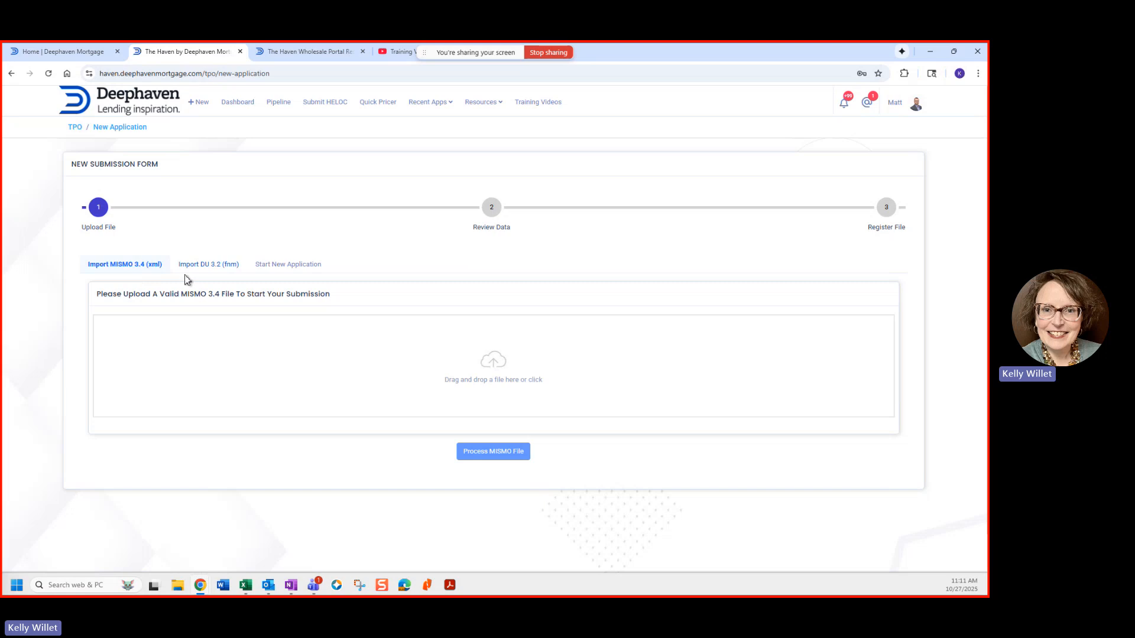
# Step: Start a blank application with the filtered TPO processor, Purchase purpose and Conventional/Non-QM type
pyautogui.click(281, 267)
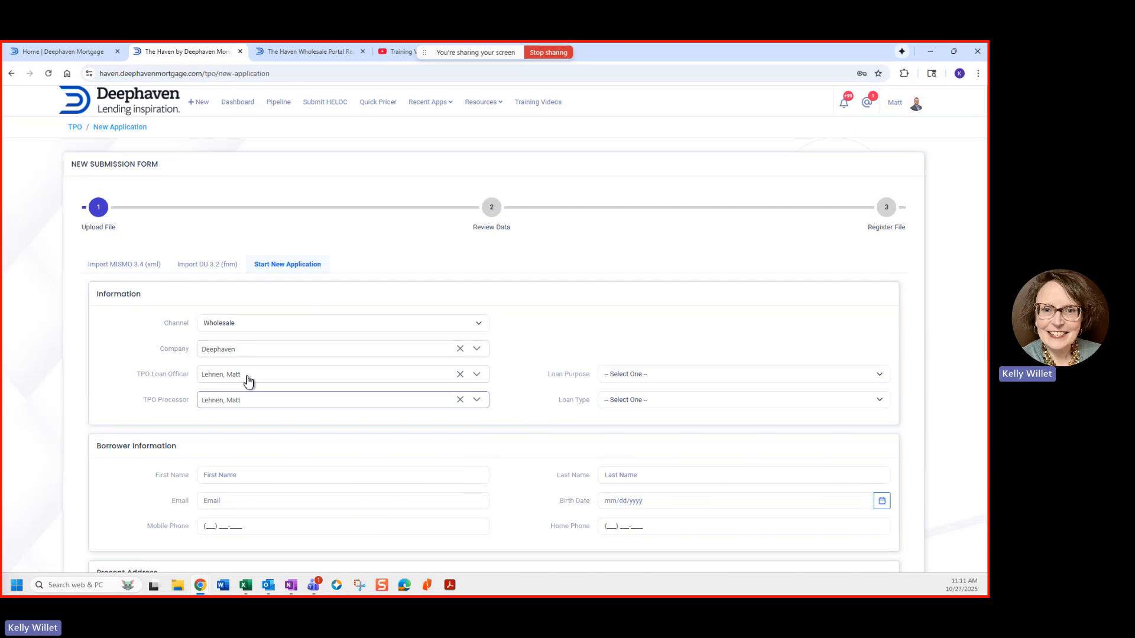
pyautogui.click(246, 404)
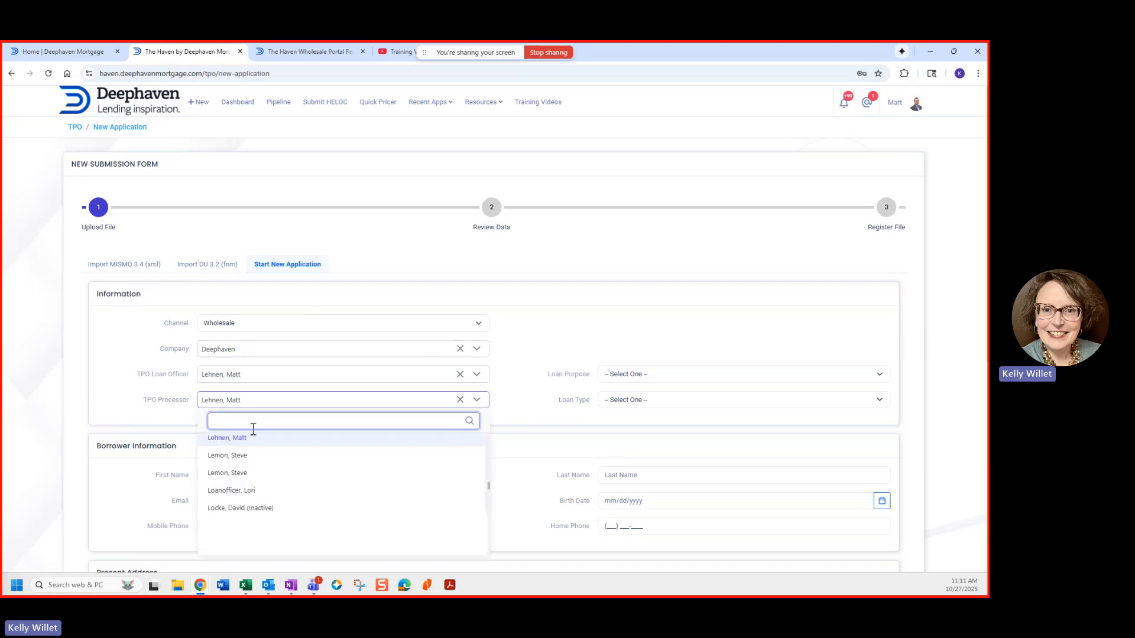
pyautogui.write('willet')
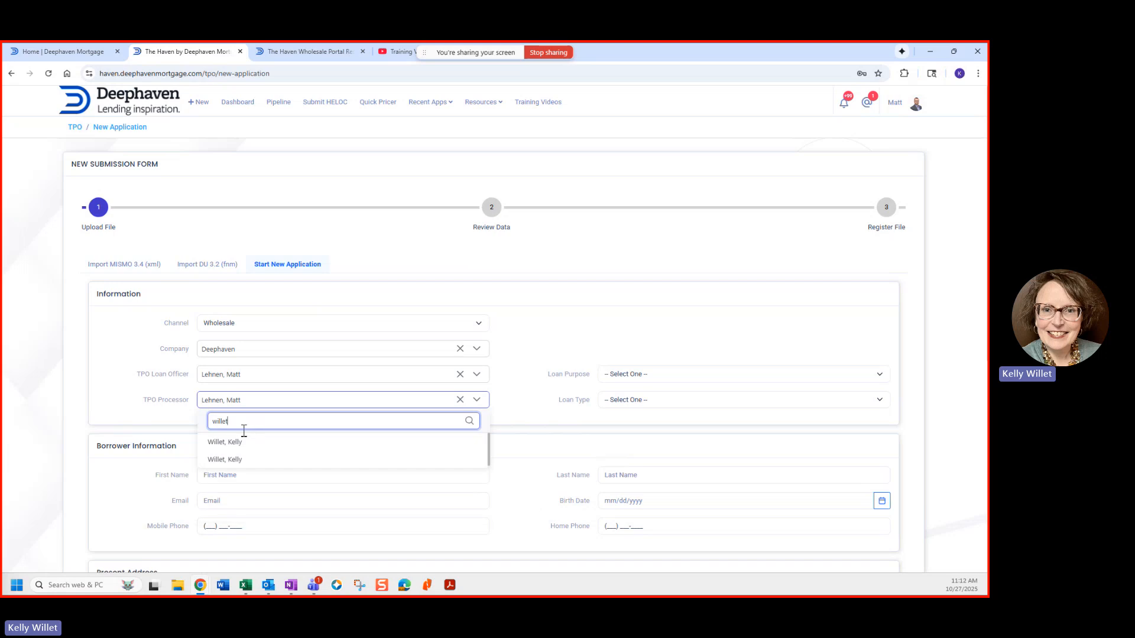
pyautogui.click(222, 458)
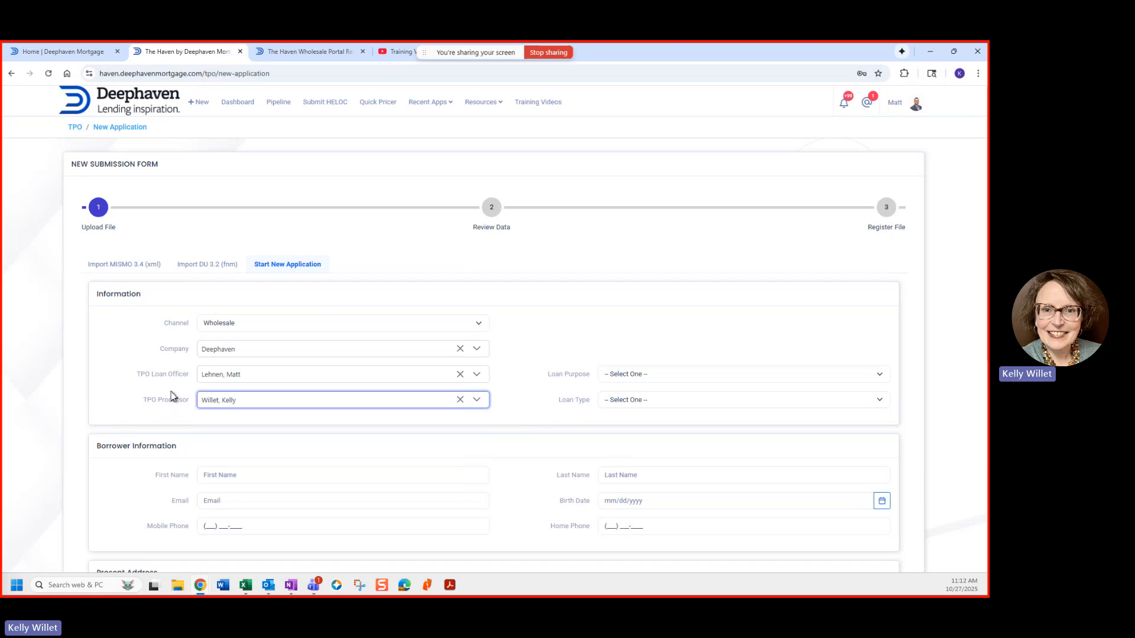
pyautogui.click(639, 378)
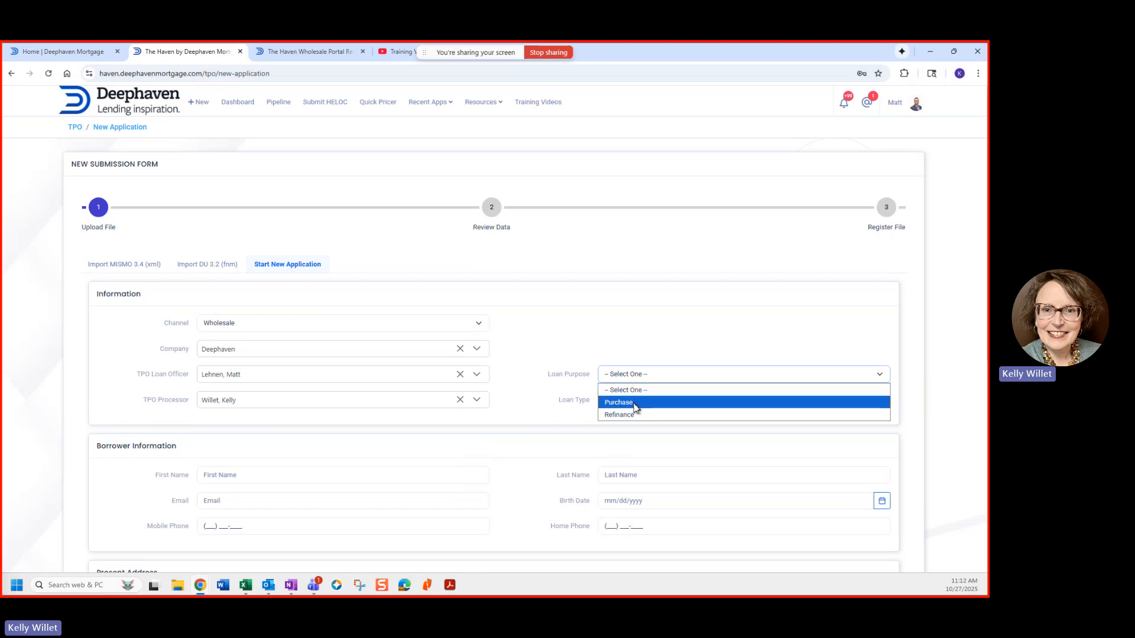
pyautogui.click(636, 406)
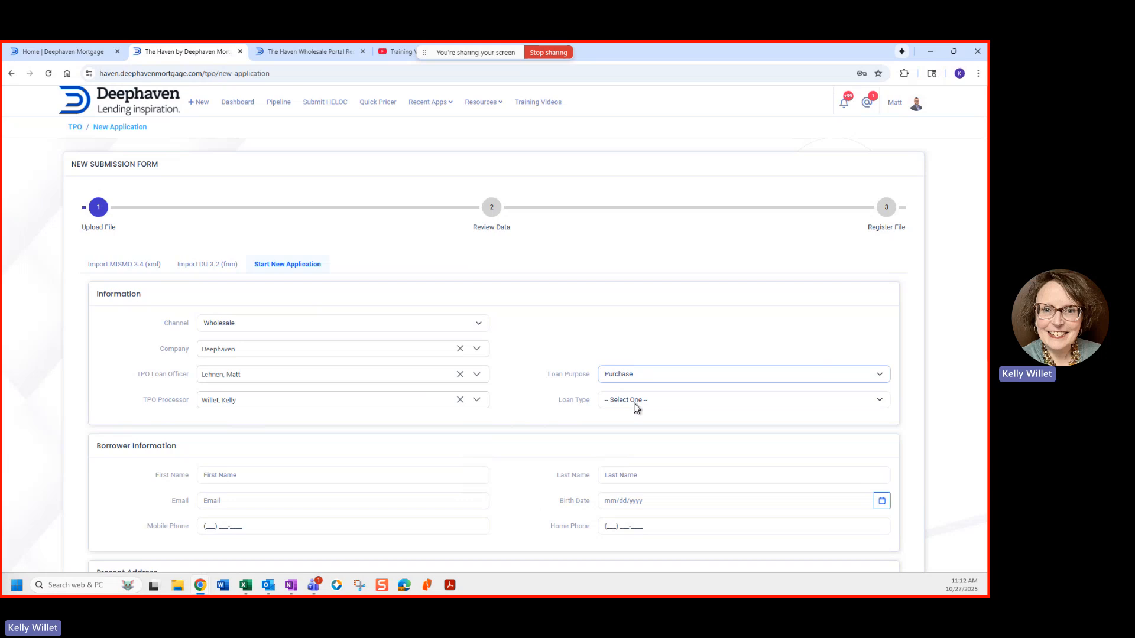
pyautogui.click(636, 402)
pyautogui.click(631, 429)
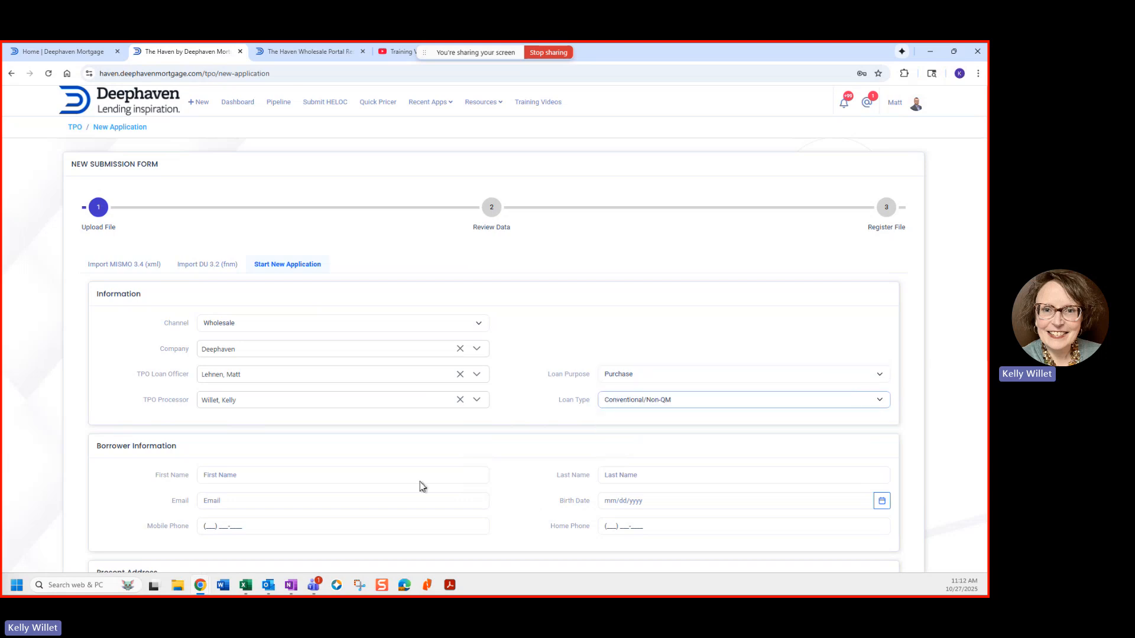
# Step: Fill in the borrower's first and last name, email, birth date and mobile phone
pyautogui.click(237, 479)
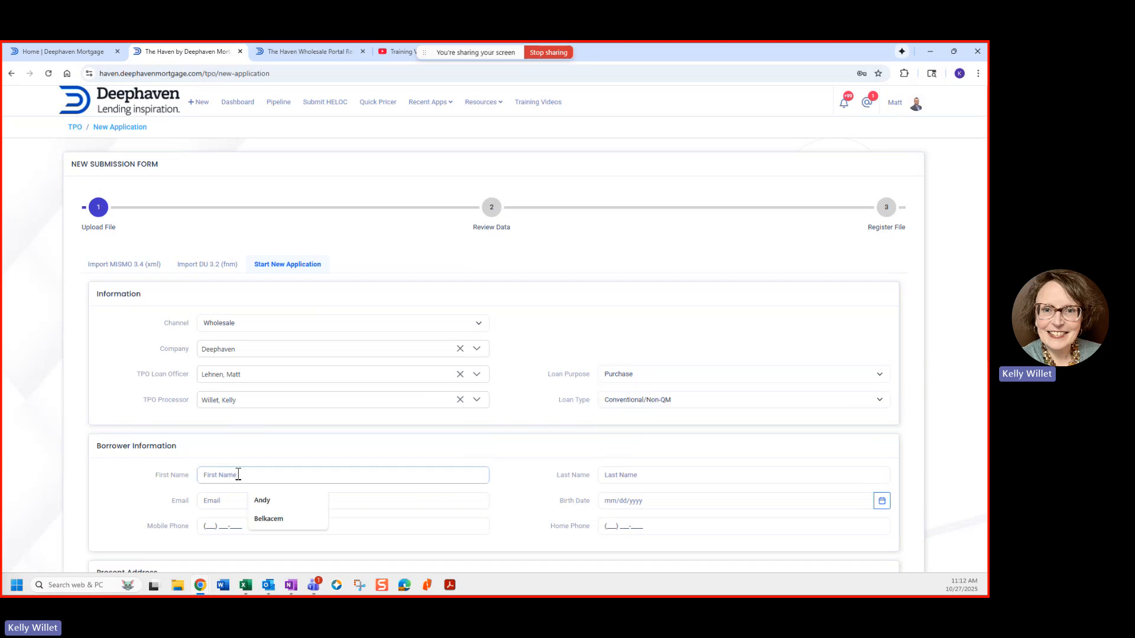
pyautogui.click(260, 501)
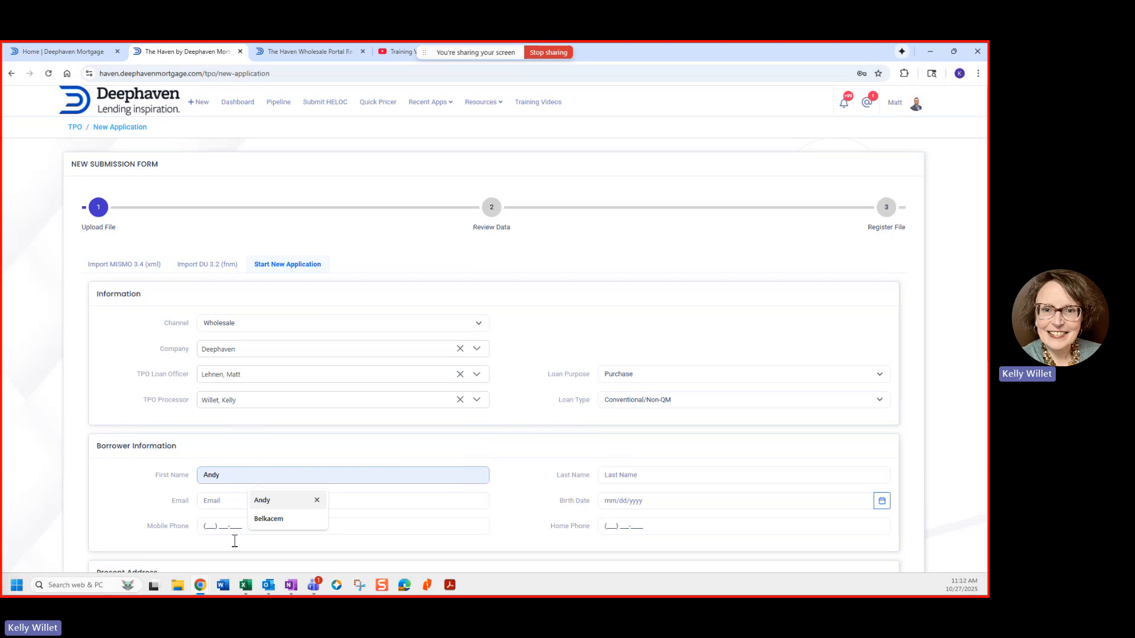
pyautogui.click(626, 480)
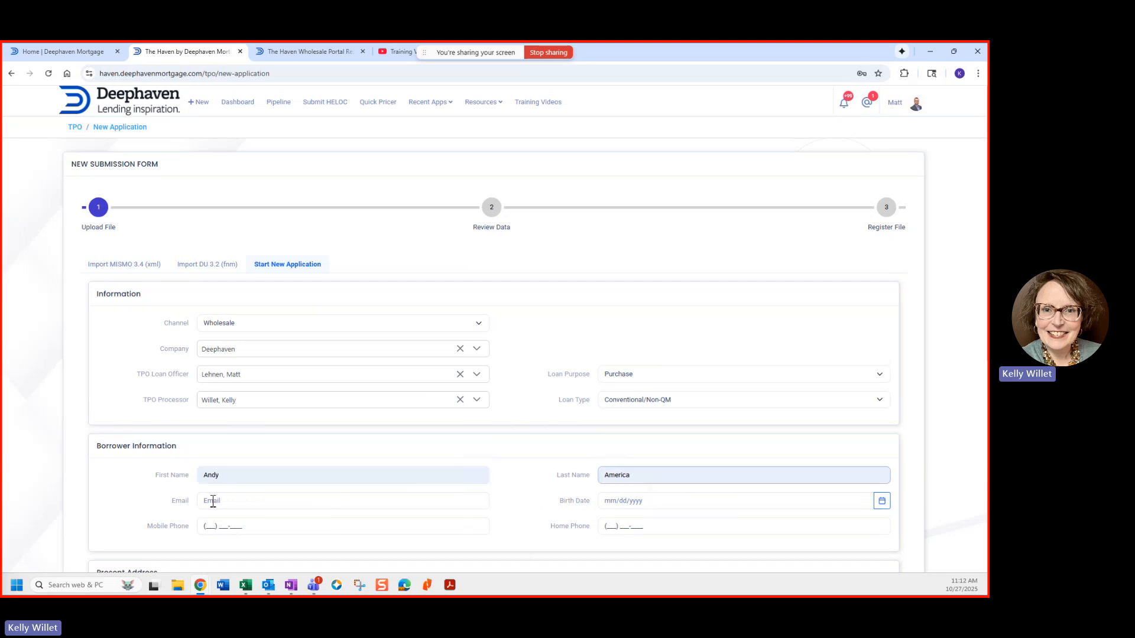
pyautogui.click(214, 502)
pyautogui.click(273, 527)
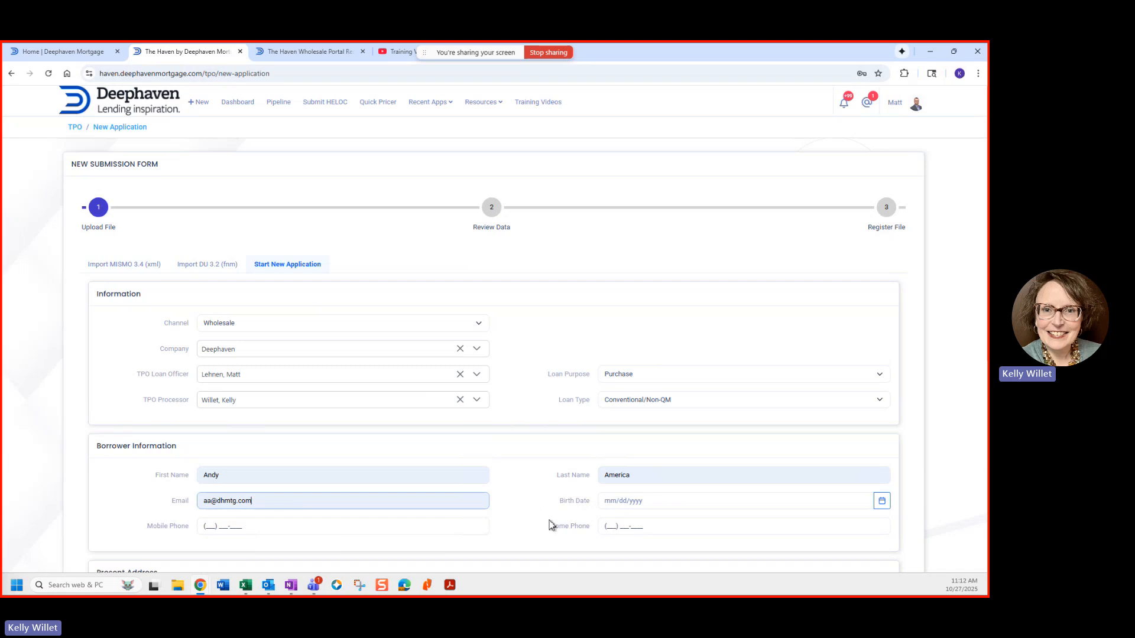
pyautogui.click(612, 505)
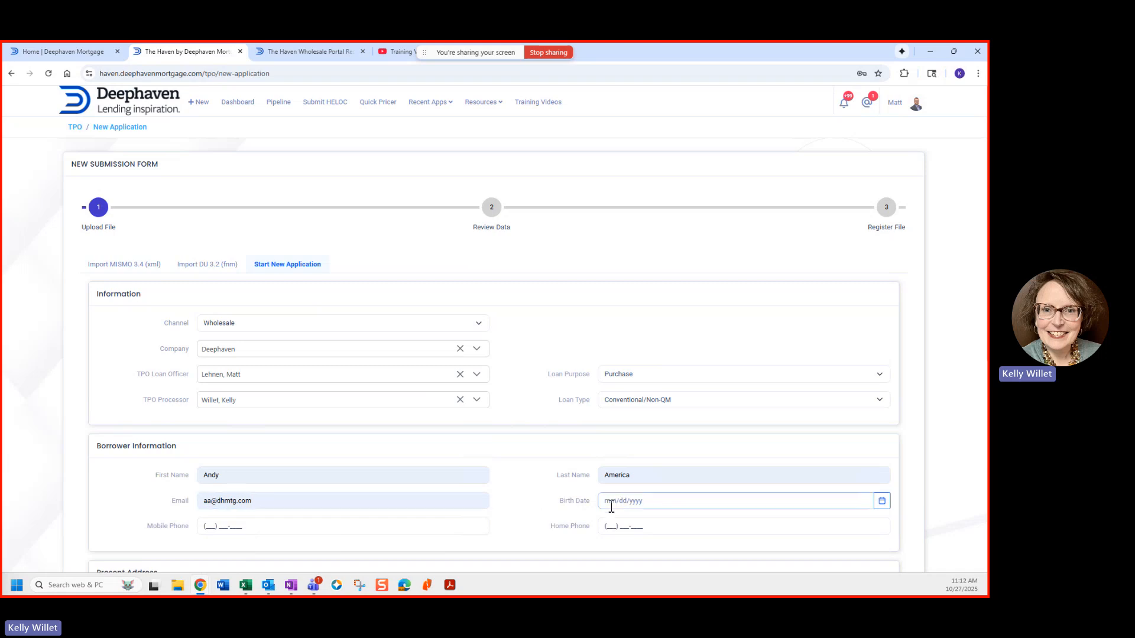
pyautogui.write('0902')
pyautogui.write('1968')
pyautogui.click(214, 529)
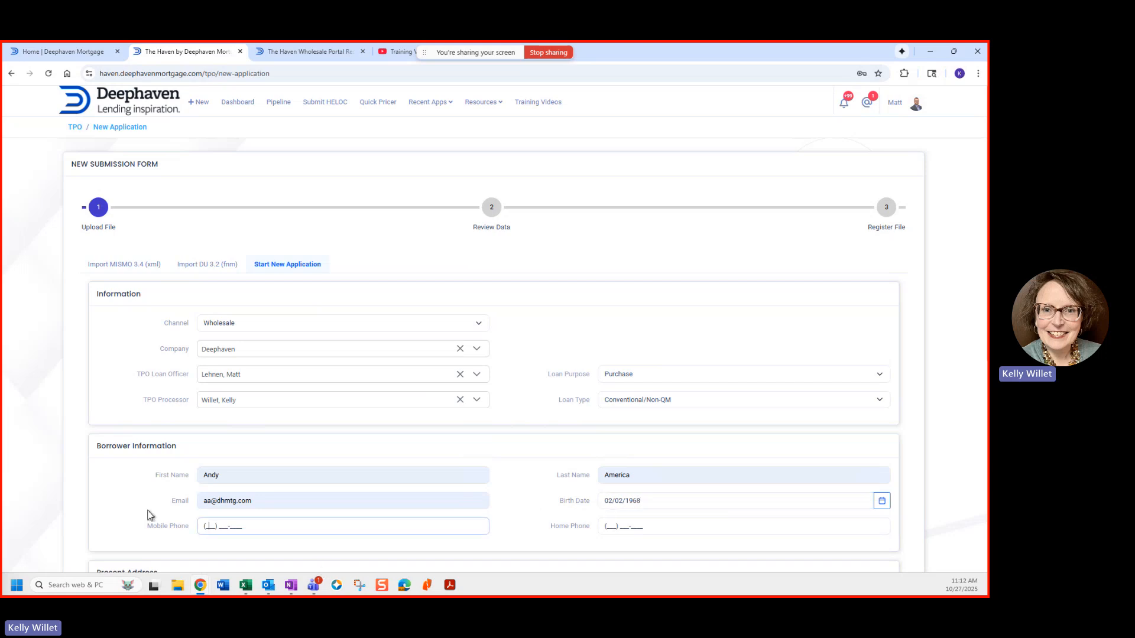
pyautogui.click(283, 465)
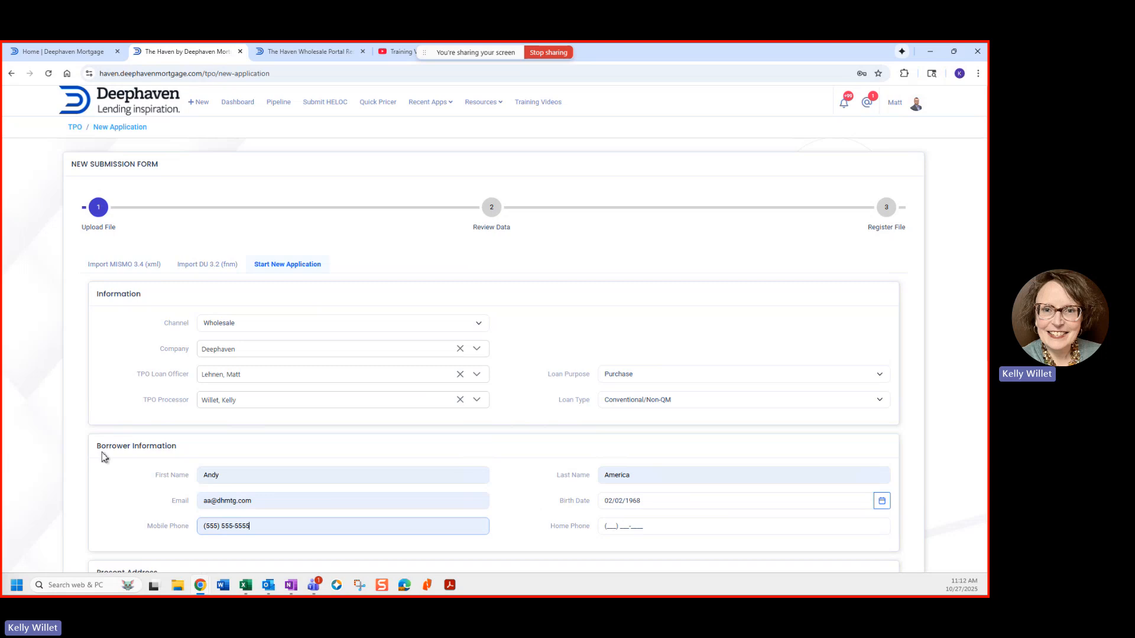
# Step: Enter the borrower's present address, using the suggested match to fill city, state and ZIP
pyautogui.scroll(-3, 102, 457)
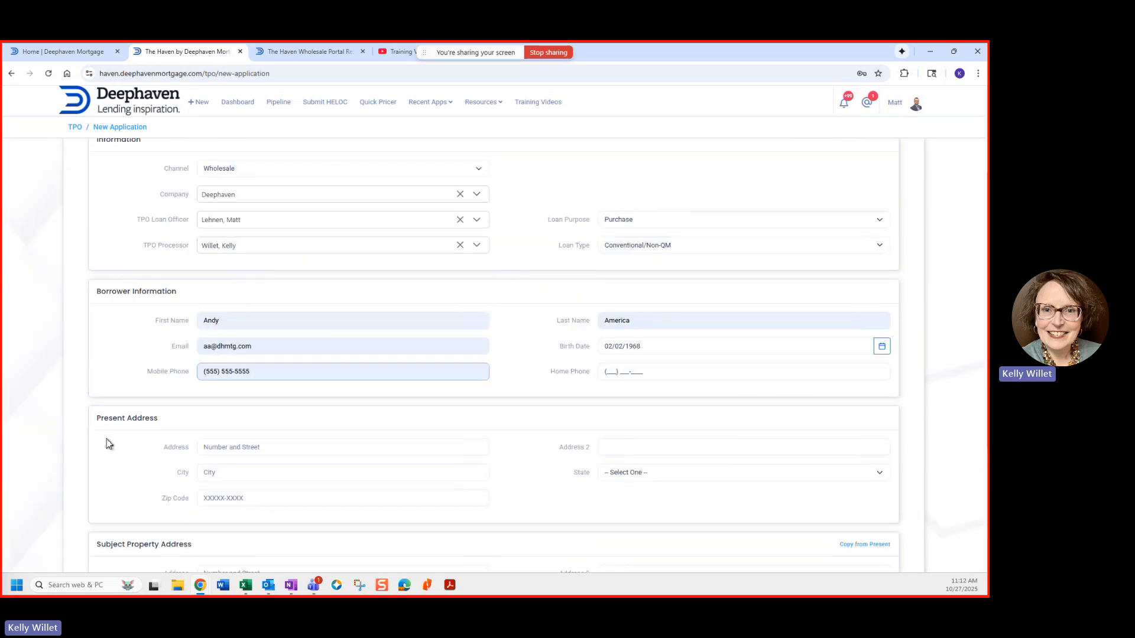
pyautogui.click(209, 451)
pyautogui.click(208, 451)
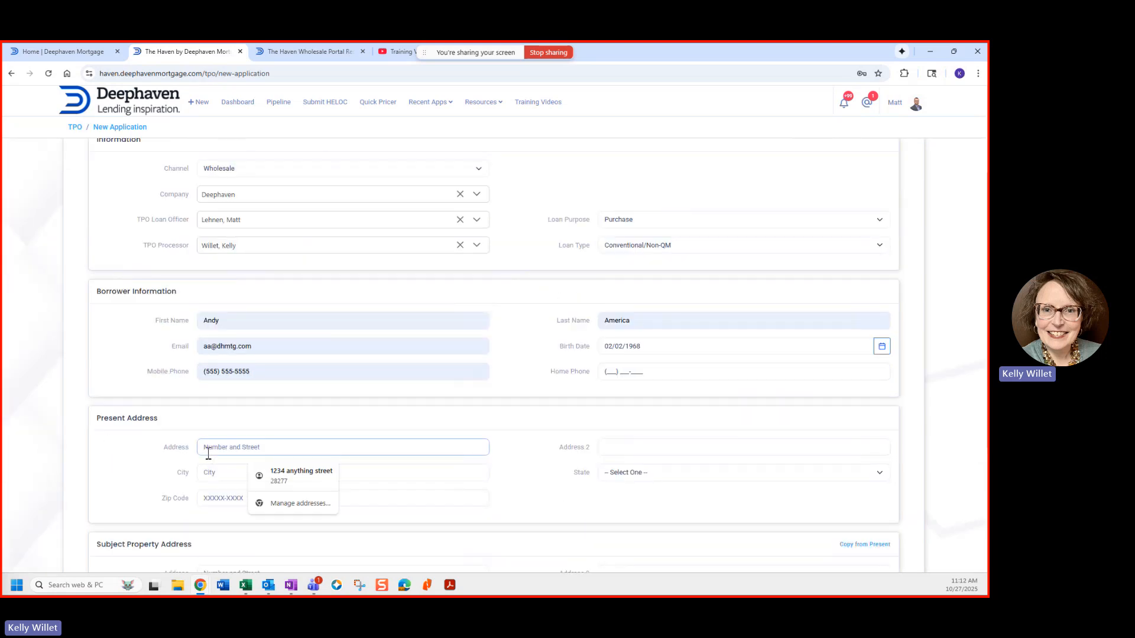
pyautogui.write('1823')
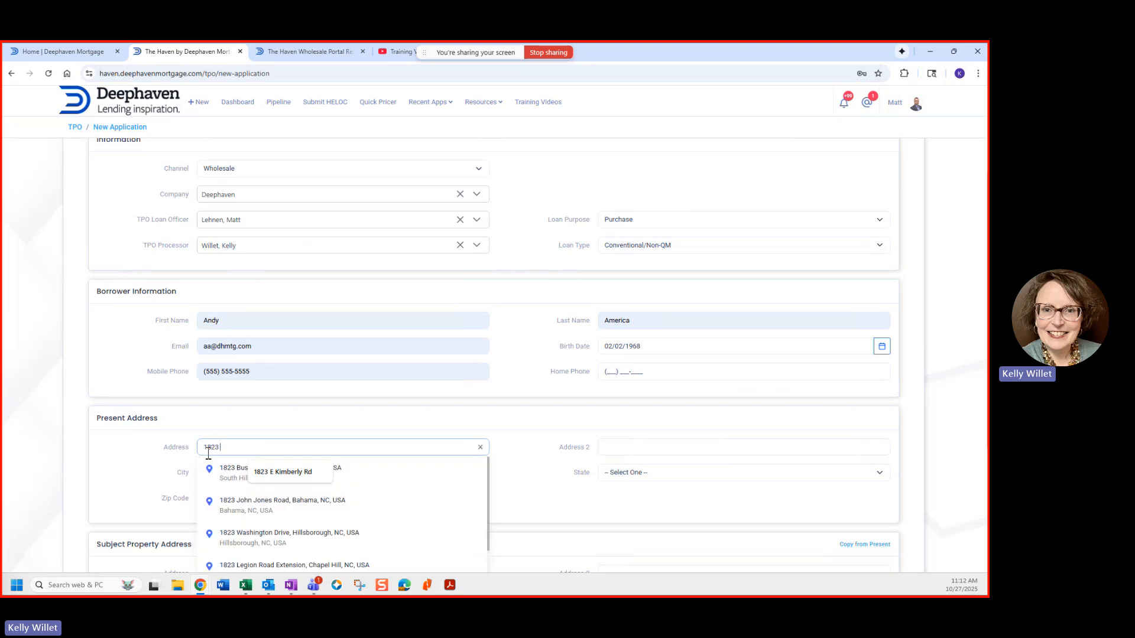
pyautogui.click(285, 473)
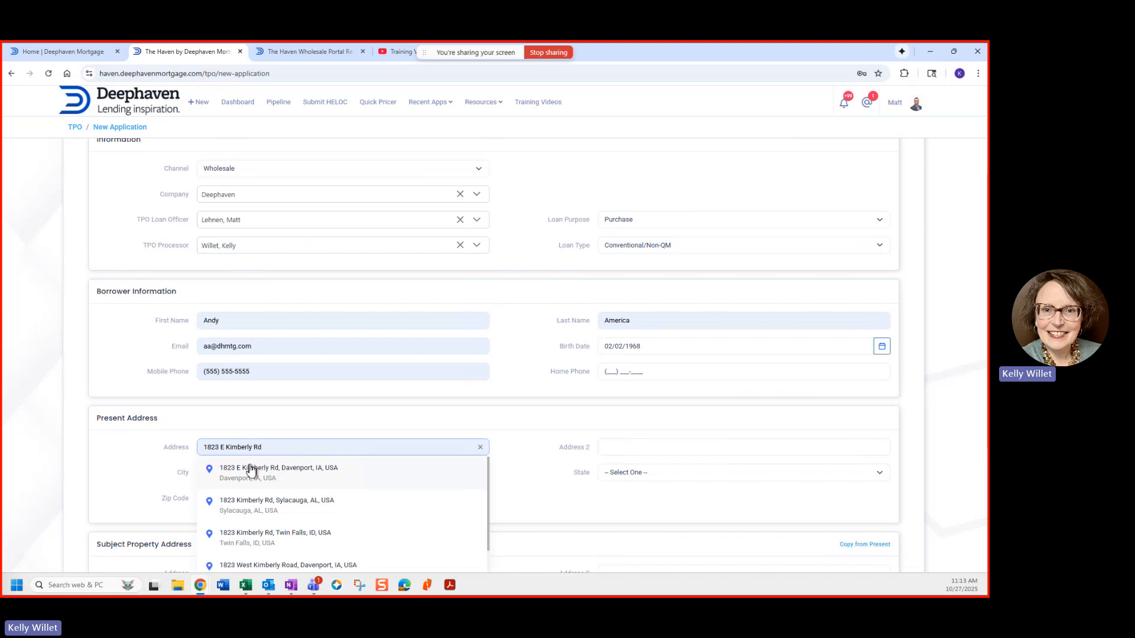
pyautogui.click(247, 475)
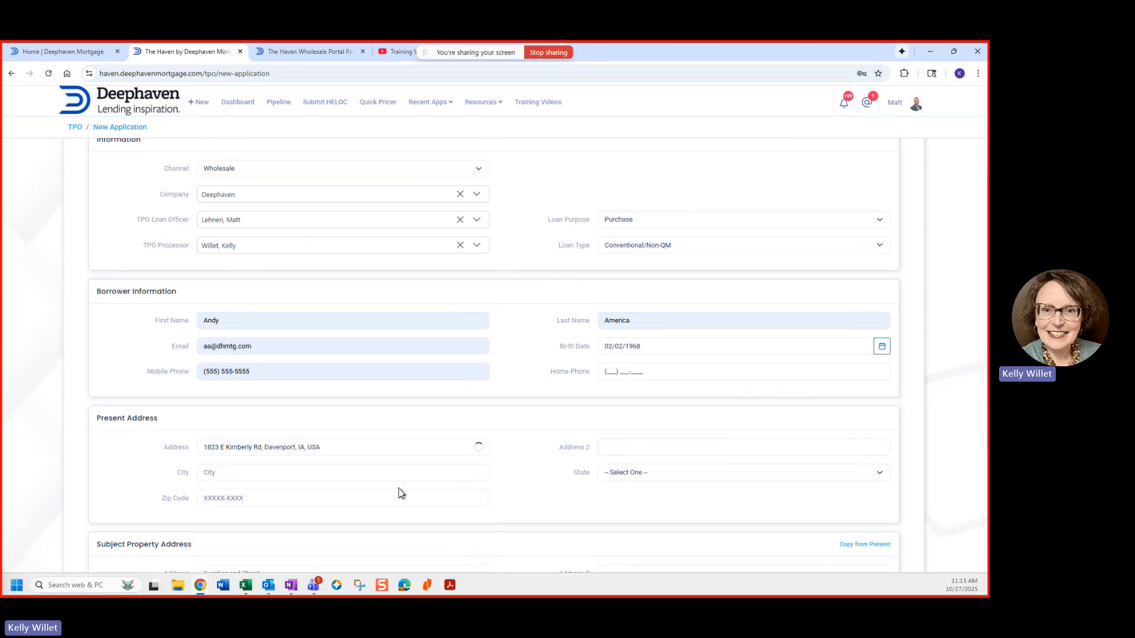
# Step: Enter the subject property address, using the suggested match to fill city, state and ZIP
pyautogui.scroll(-3, 389, 488)
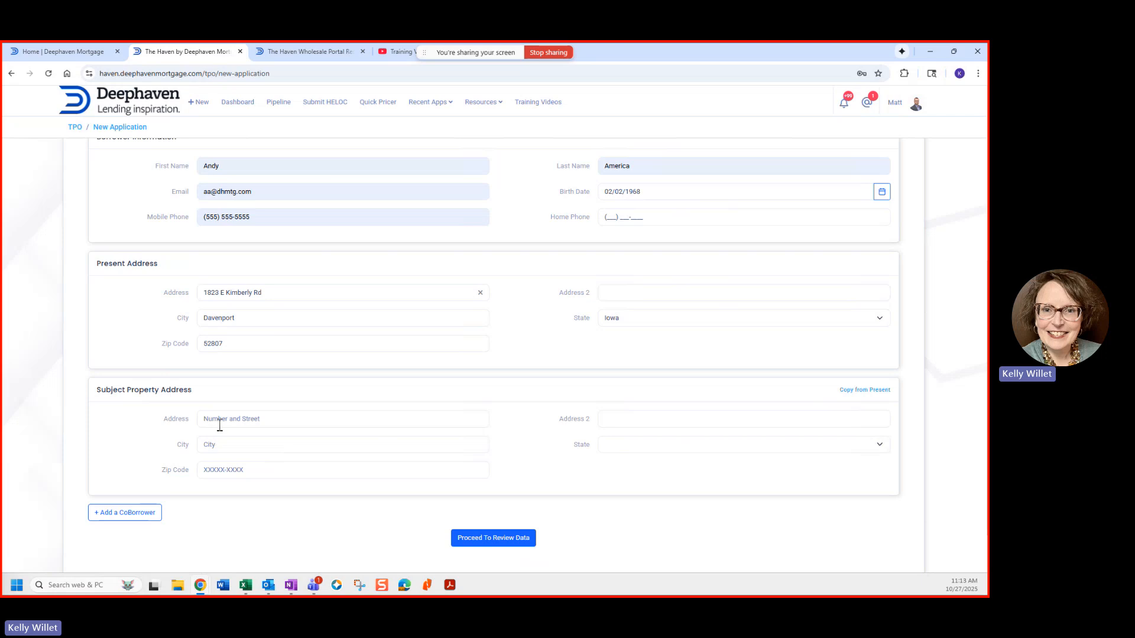
pyautogui.click(216, 417)
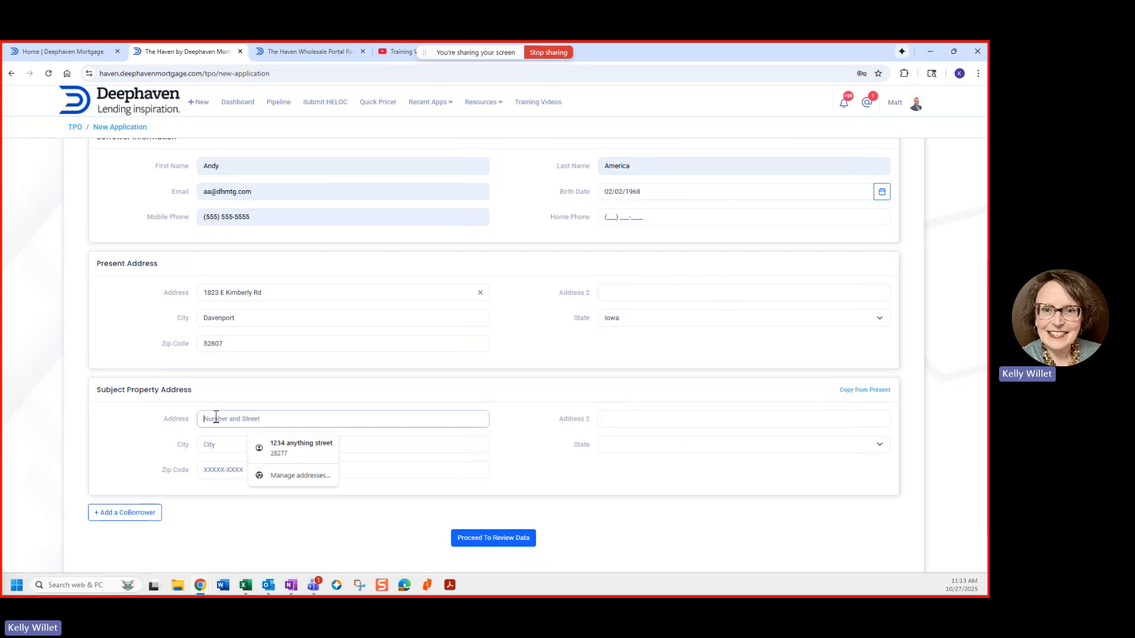
pyautogui.write('2200')
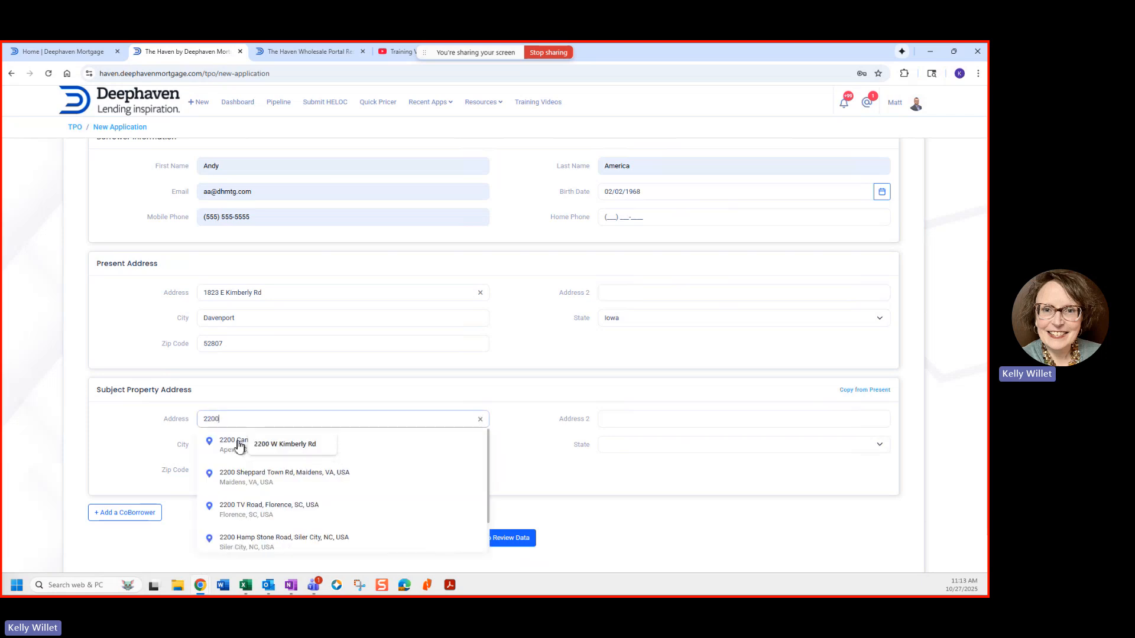
pyautogui.click(267, 451)
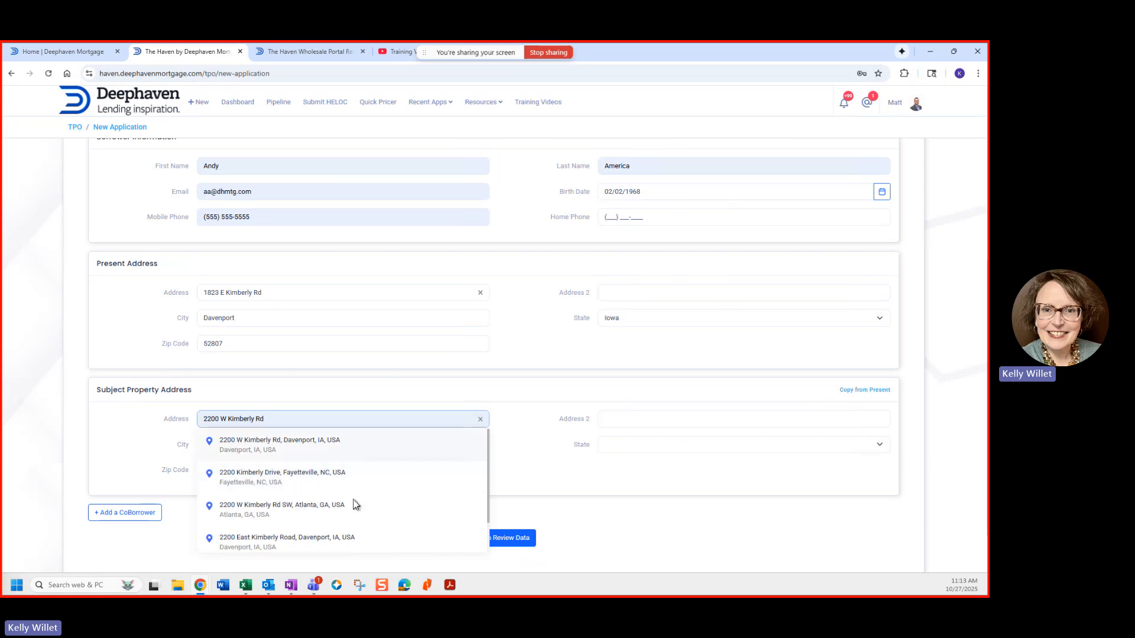
pyautogui.click(489, 545)
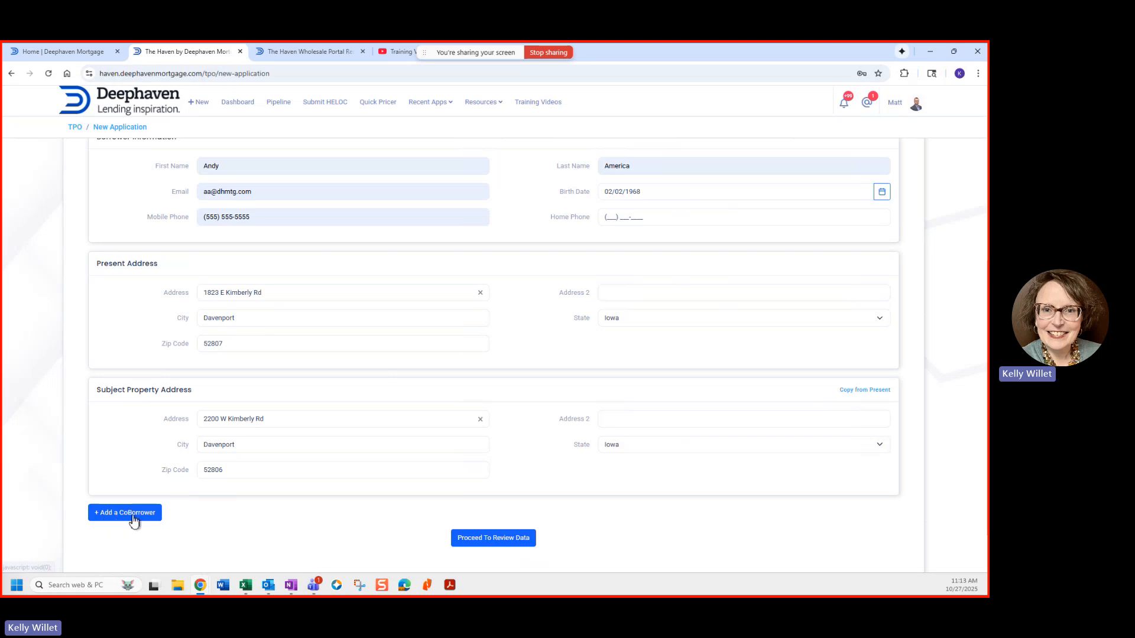
# Step: Advance to the Review Data step and set Borrower Type to Individual
pyautogui.click(511, 538)
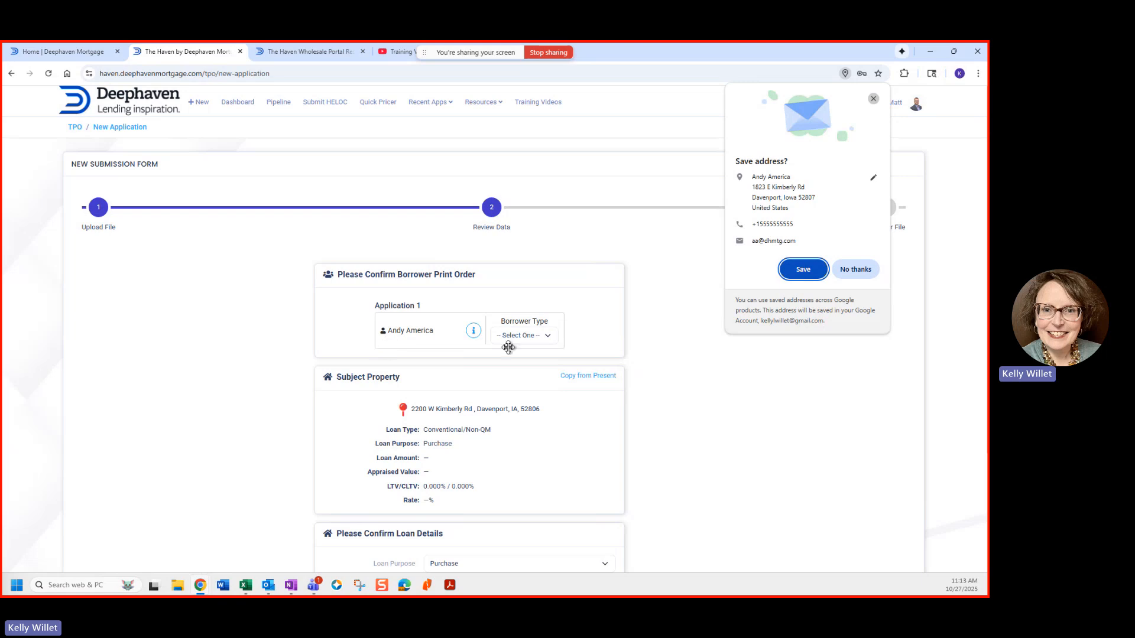
pyautogui.click(550, 343)
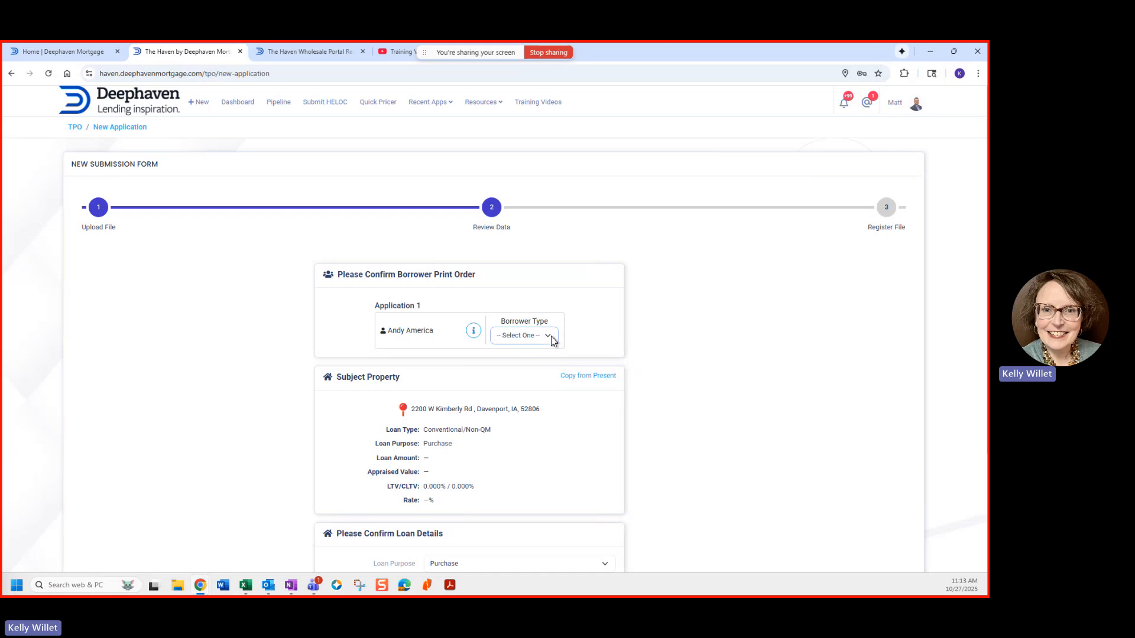
pyautogui.click(547, 343)
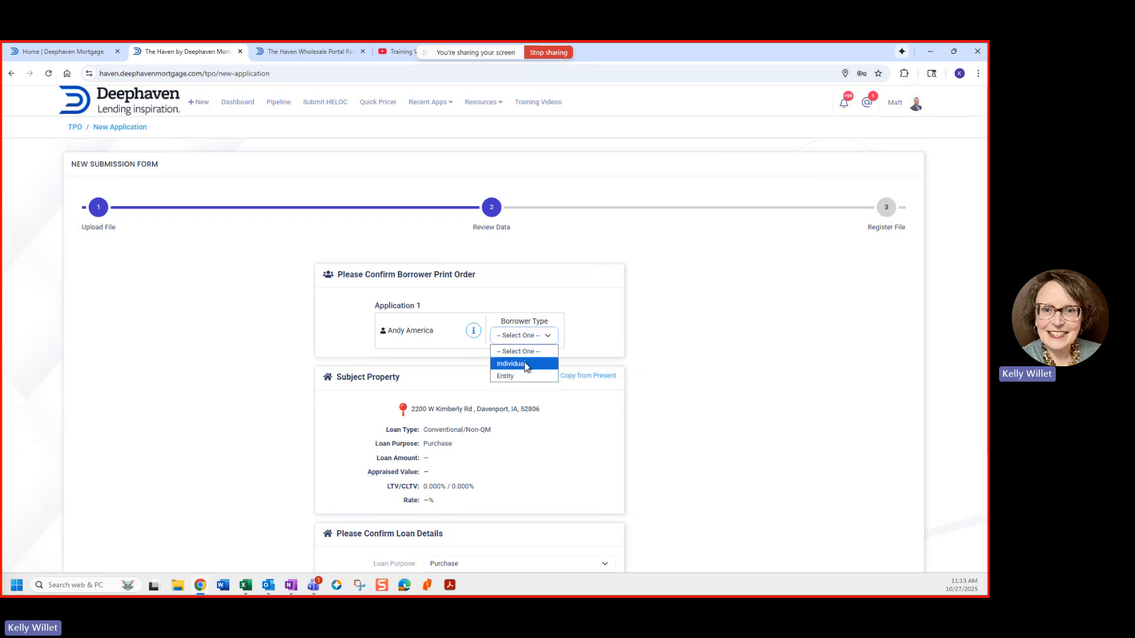
pyautogui.click(525, 364)
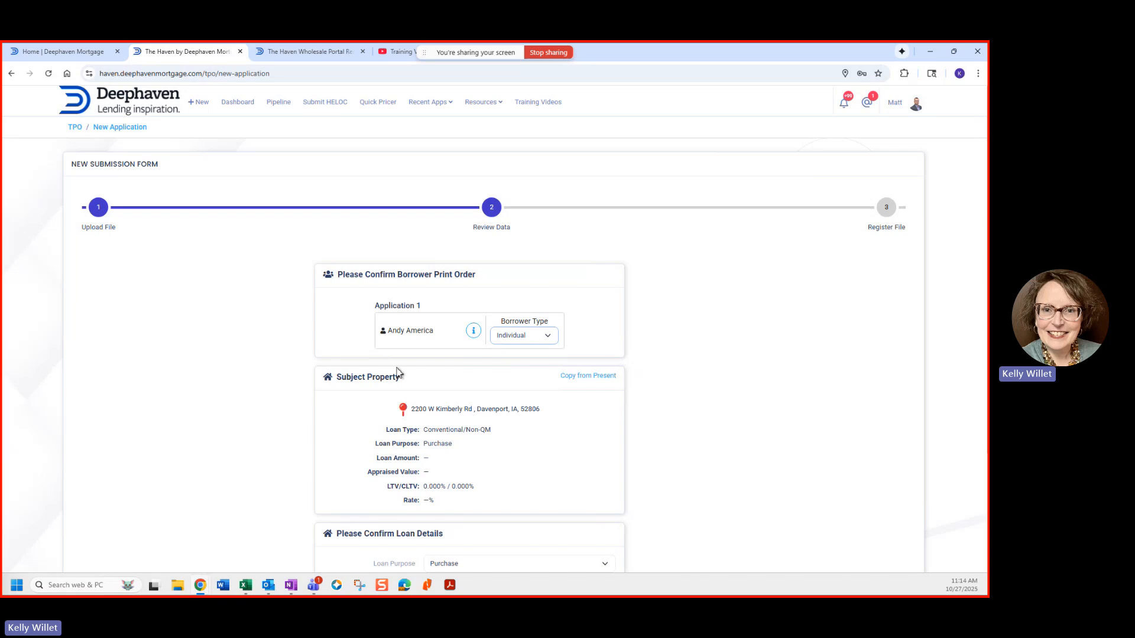
pyautogui.scroll(-1, 407, 366)
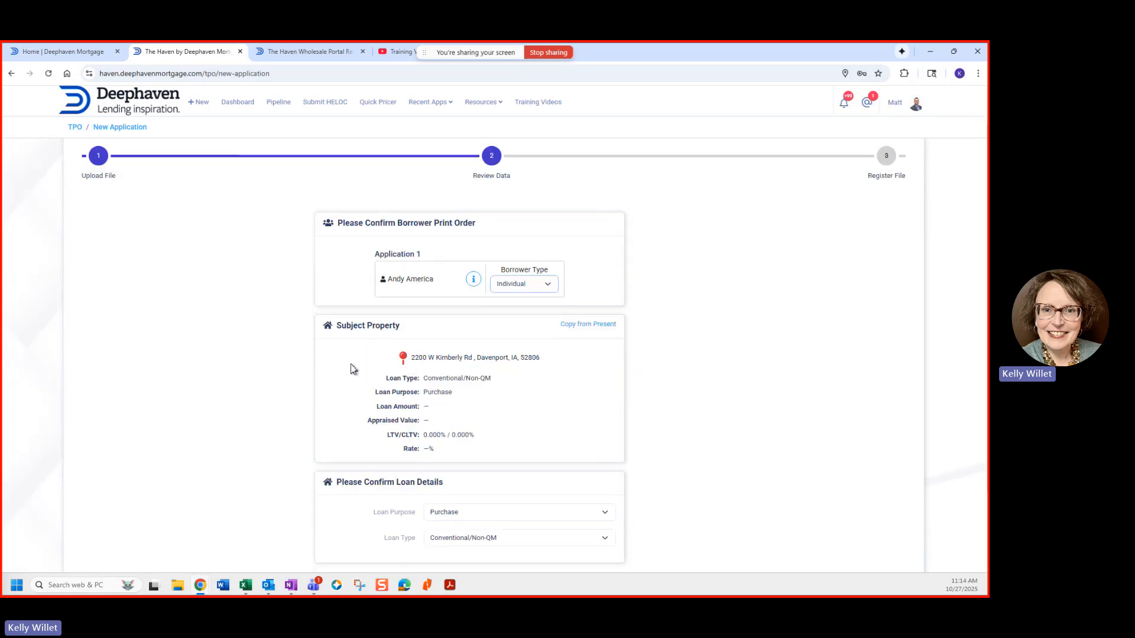
pyautogui.scroll(-1, 353, 369)
pyautogui.scroll(-1, 353, 369)
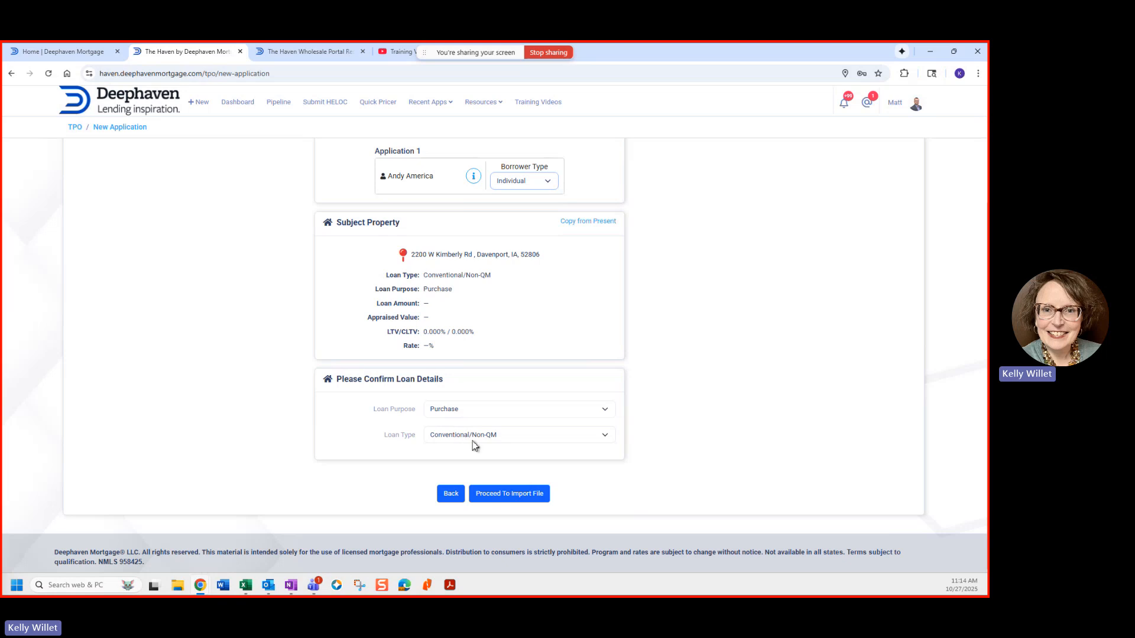
# Step: Proceed to import the reviewed file
pyautogui.click(495, 495)
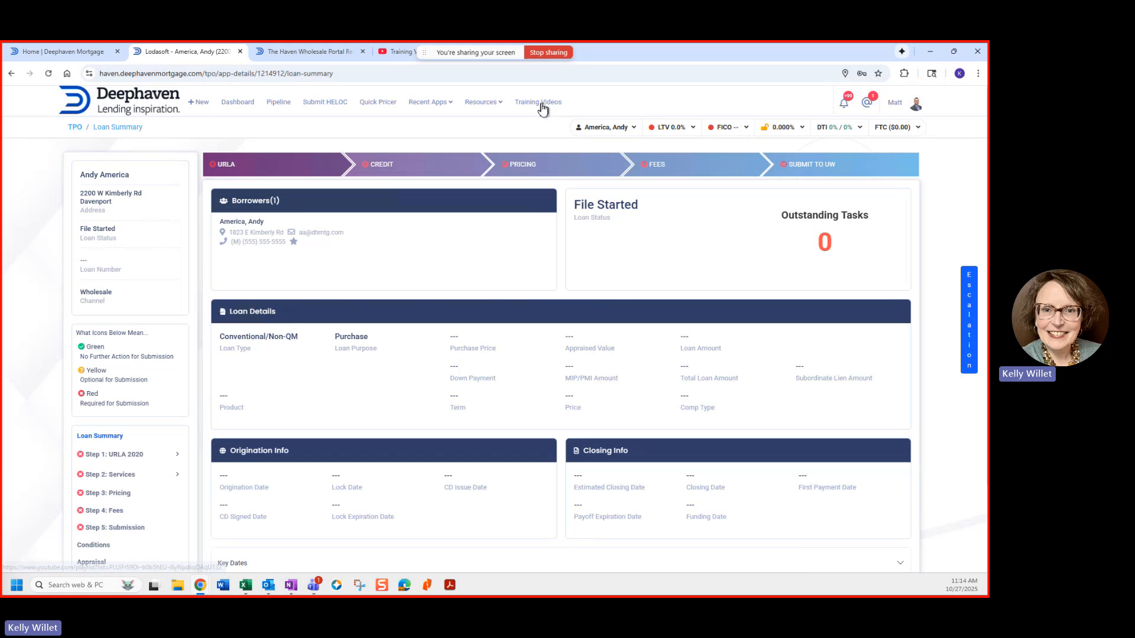
# Step: View the Training Videos playlist, then the Haven Wholesale Portal Resources page
pyautogui.click(401, 53)
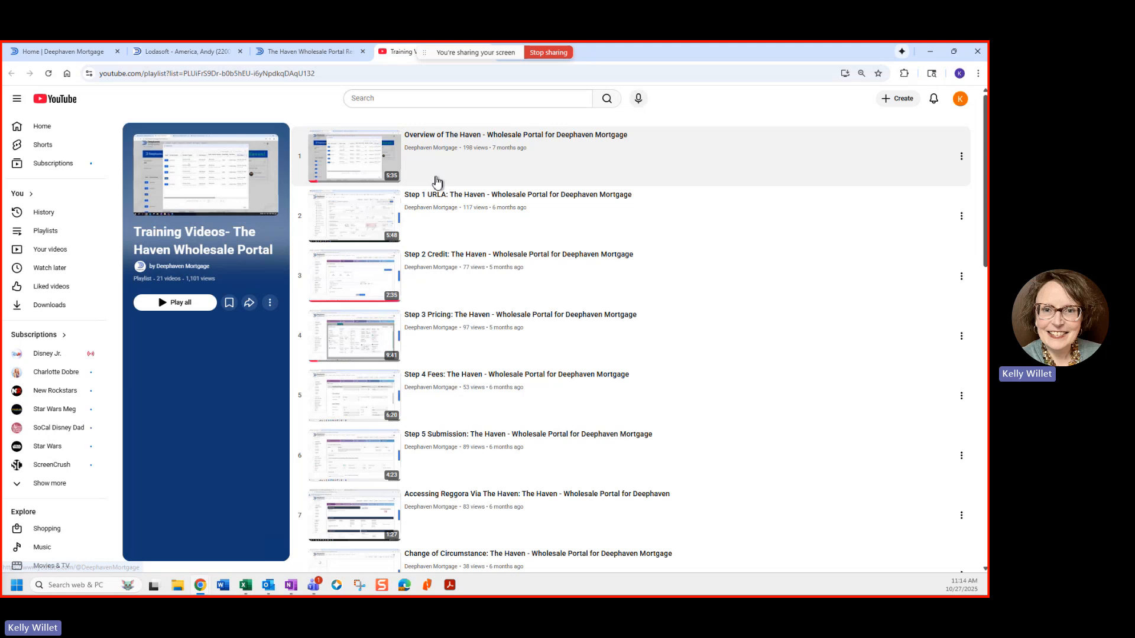
pyautogui.click(305, 53)
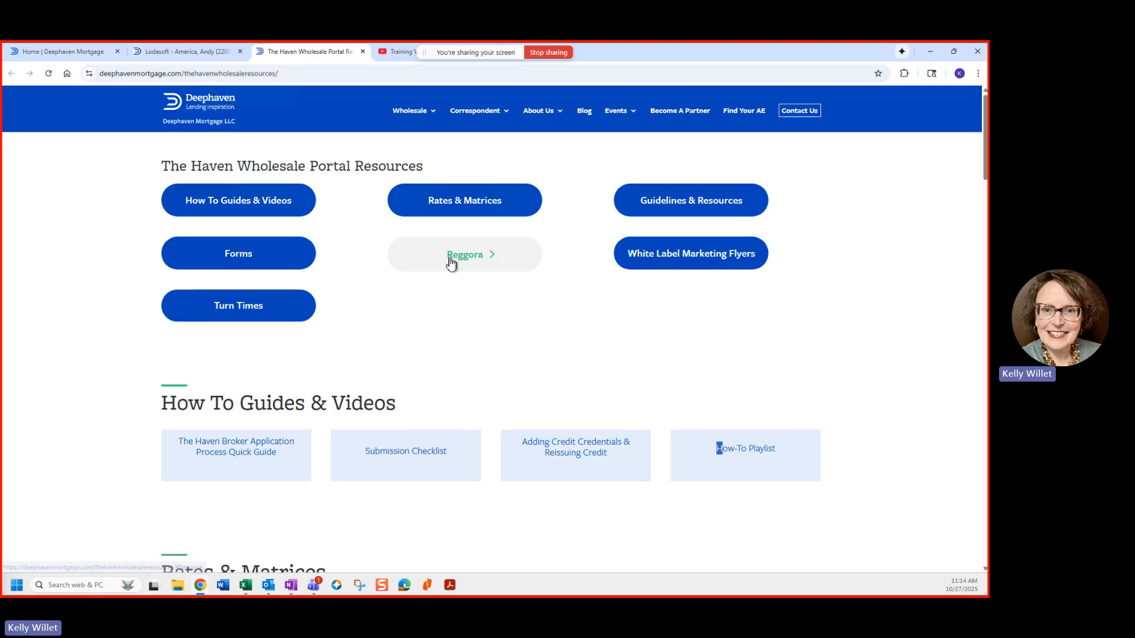
# Step: Return to the new loan's summary and highlight the 'What Icons Below Mean' legend
pyautogui.click(188, 52)
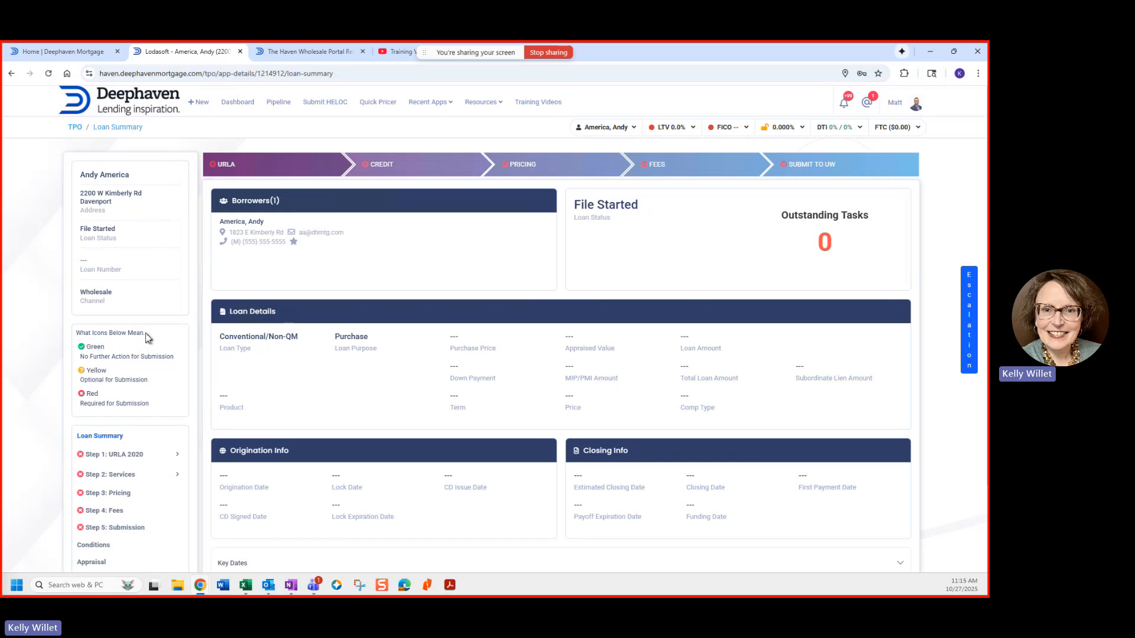
pyautogui.moveTo(145, 332); pyautogui.dragTo(69, 331)
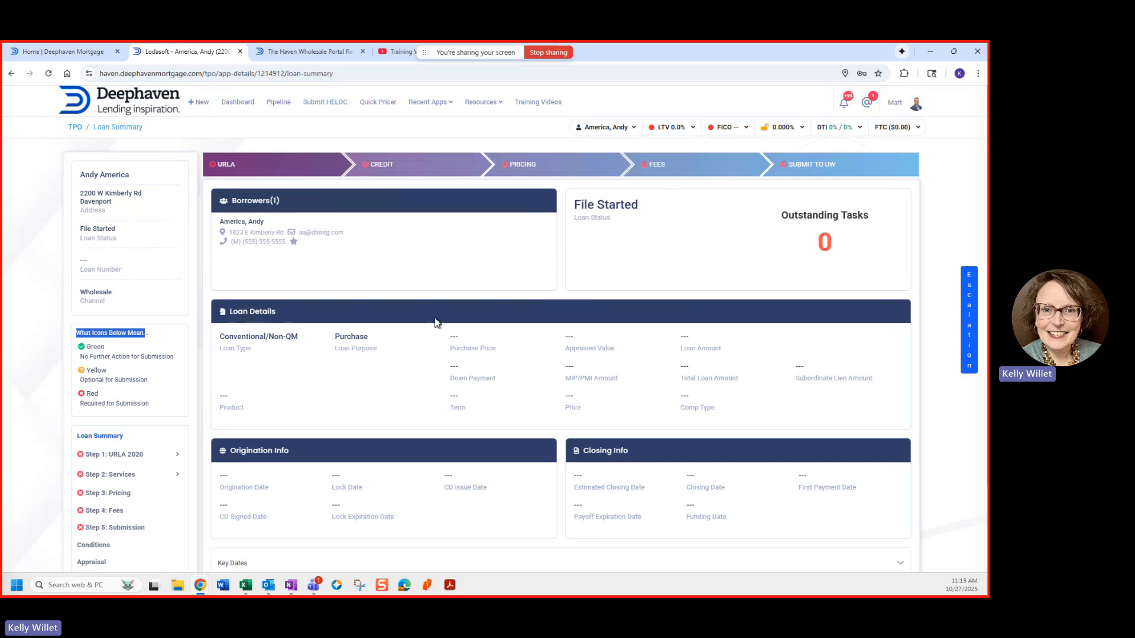
pyautogui.scroll(-1, 103, 440)
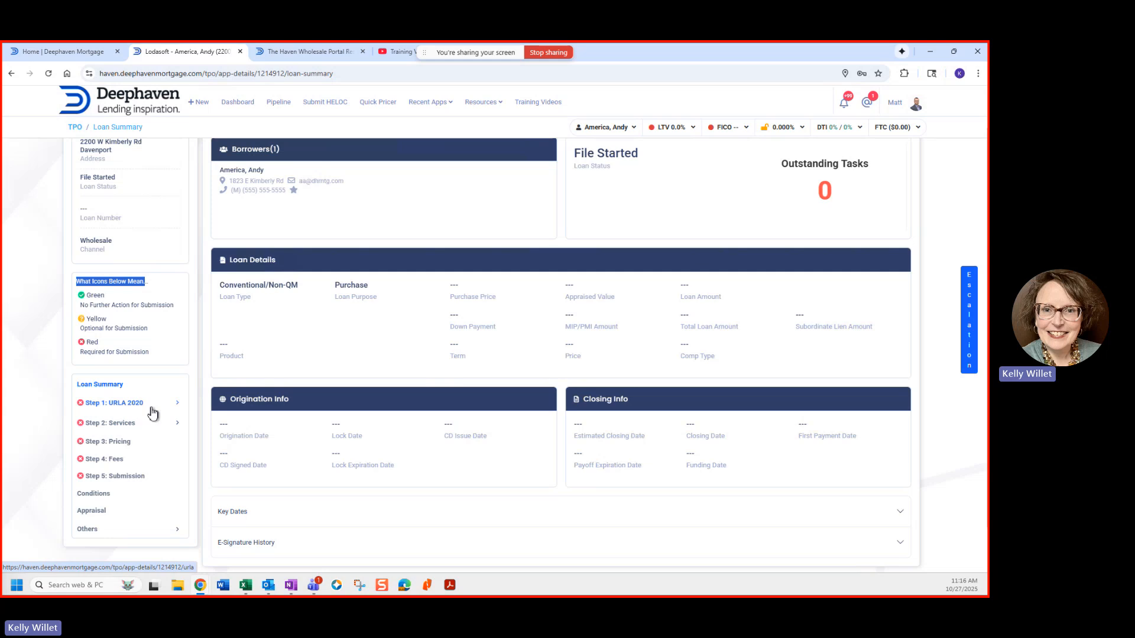
# Step: Open Step 1: URLA 2020 and enter the borrower's Social Security number
pyautogui.click(179, 407)
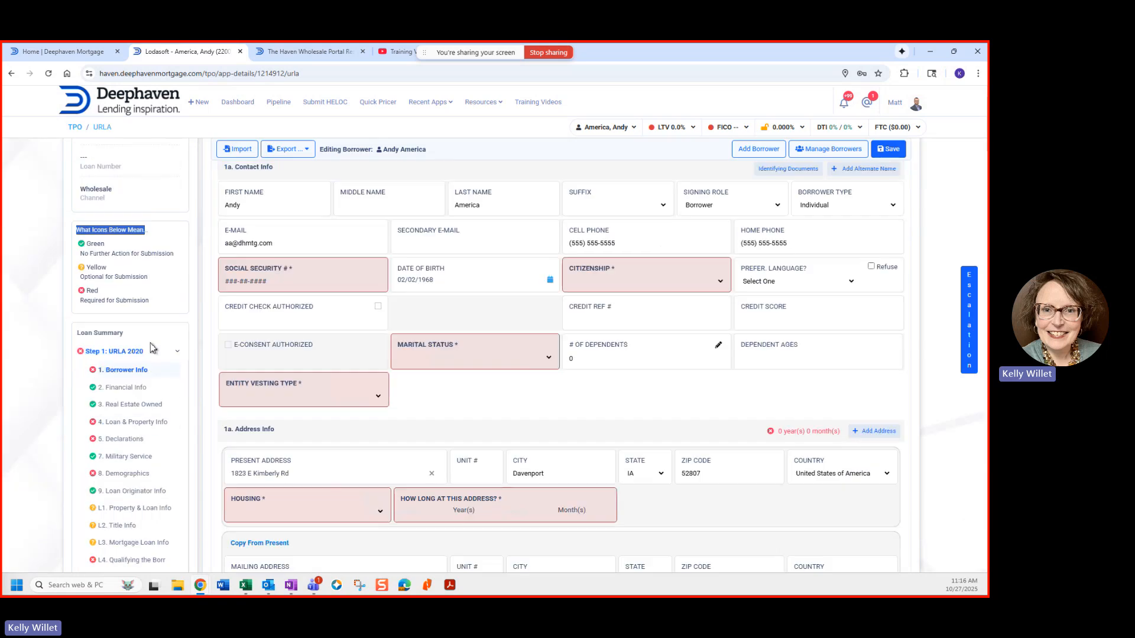
pyautogui.scroll(-3, 119, 351)
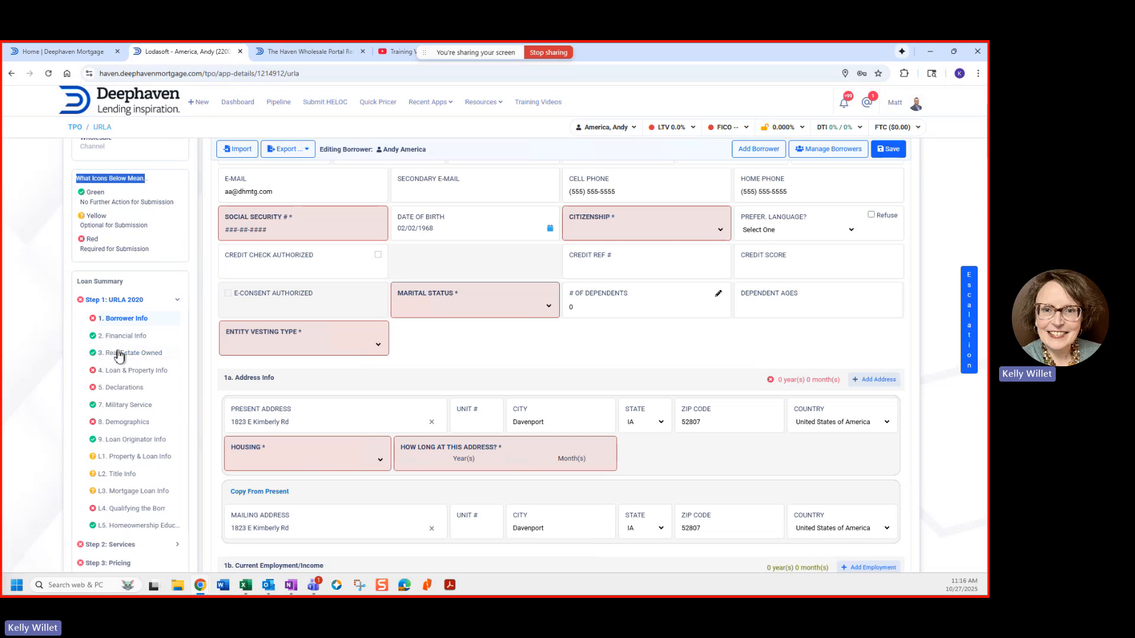
pyautogui.scroll(1, 618, 402)
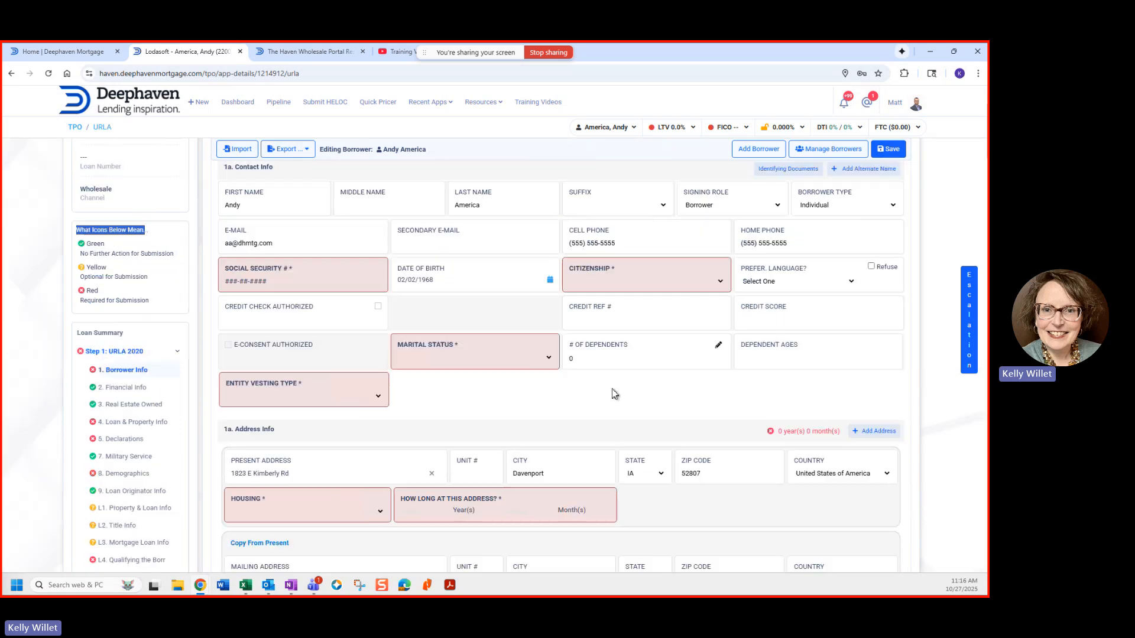
pyautogui.scroll(2, 261, 392)
pyautogui.click(262, 385)
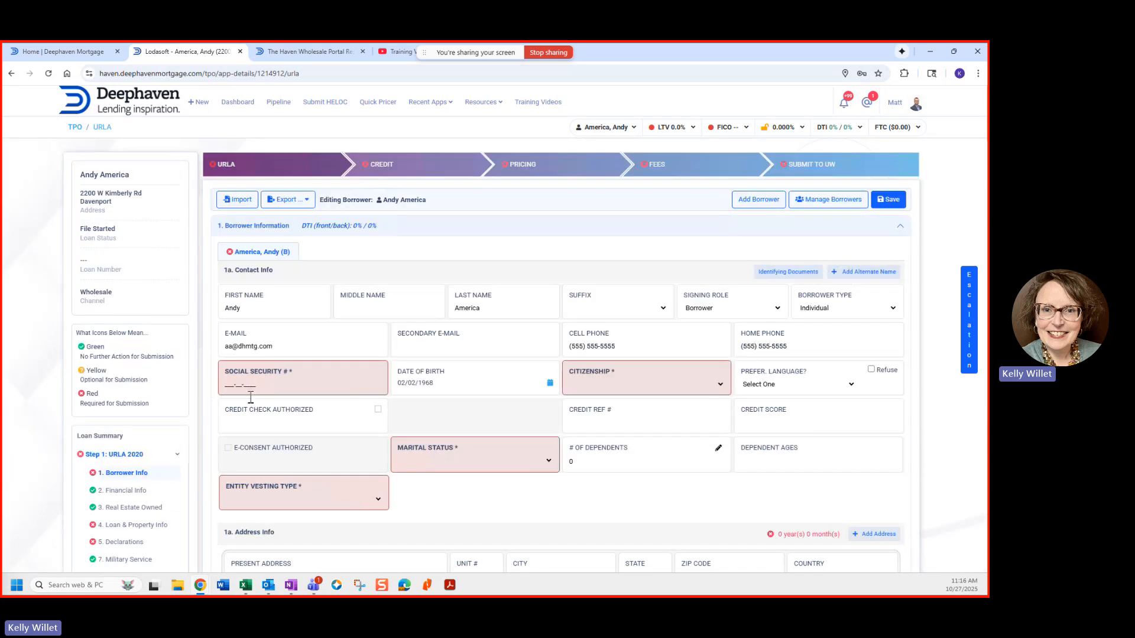
pyautogui.click(228, 385)
pyautogui.write('999-60-3333')
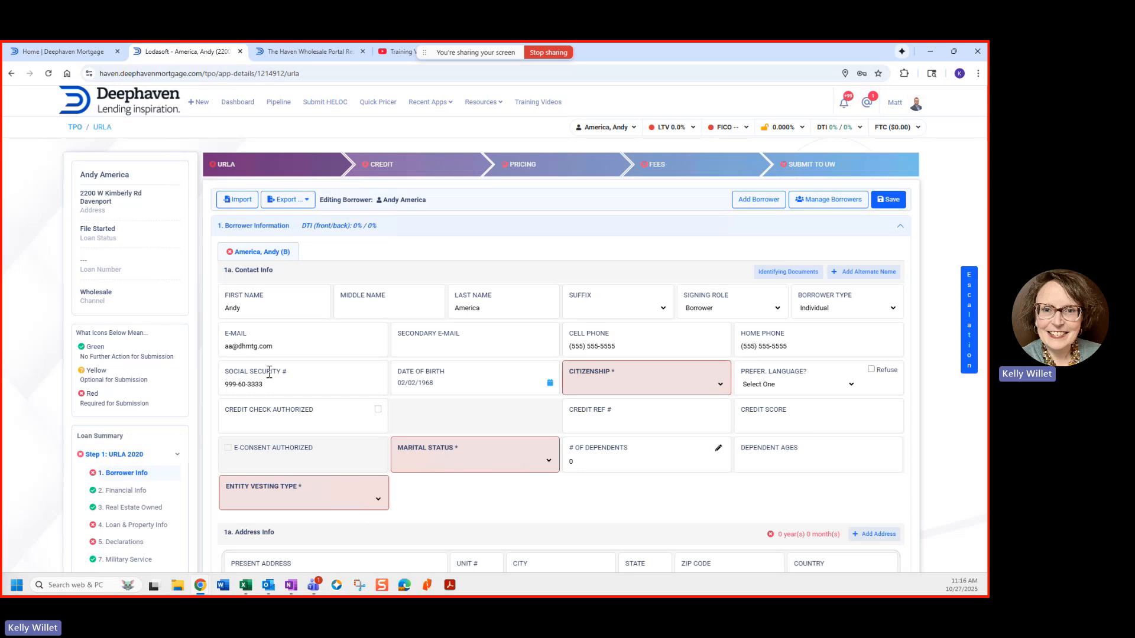
pyautogui.click(632, 380)
# Step: Set Citizenship to US Citizen, Marital Status to Unmarried, Entity Vesting Type to Natural Person
pyautogui.click(725, 389)
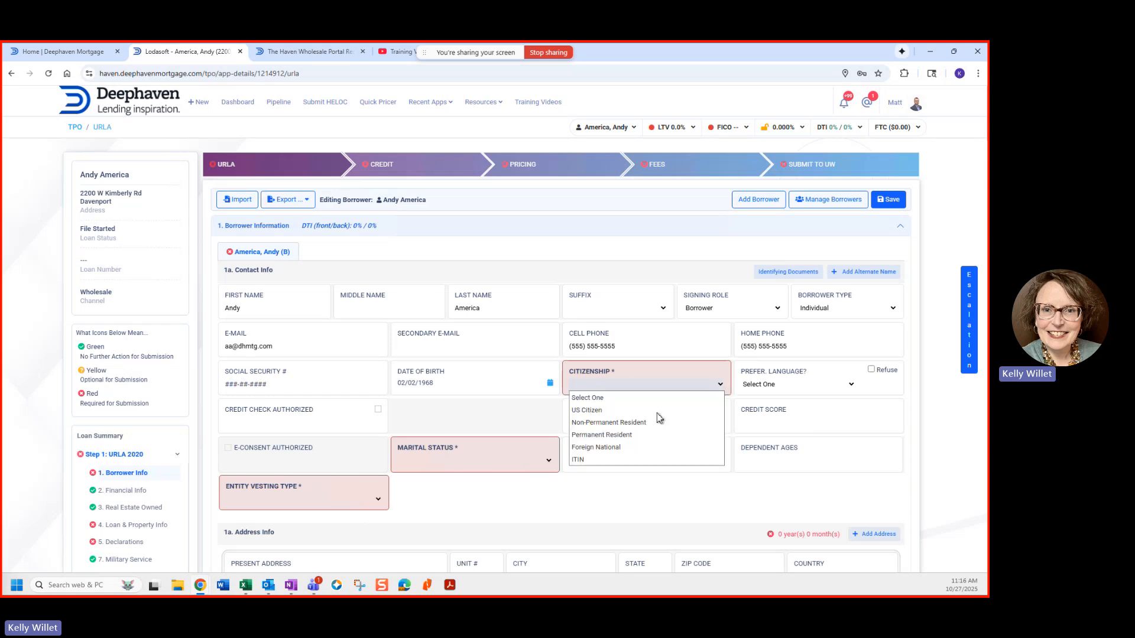
pyautogui.click(598, 412)
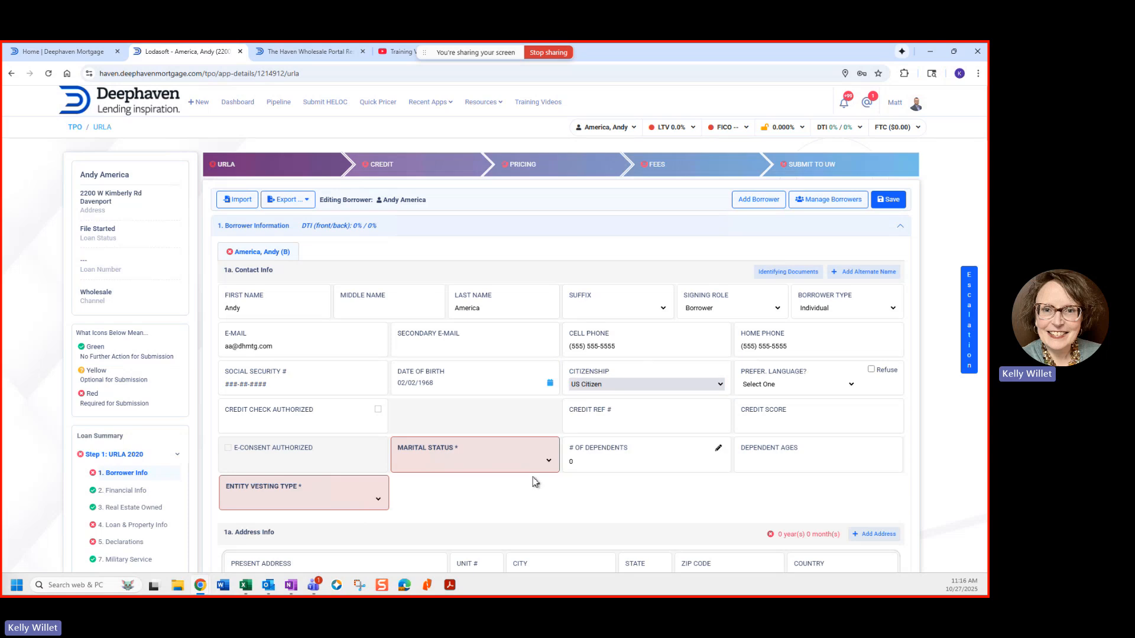
pyautogui.click(551, 461)
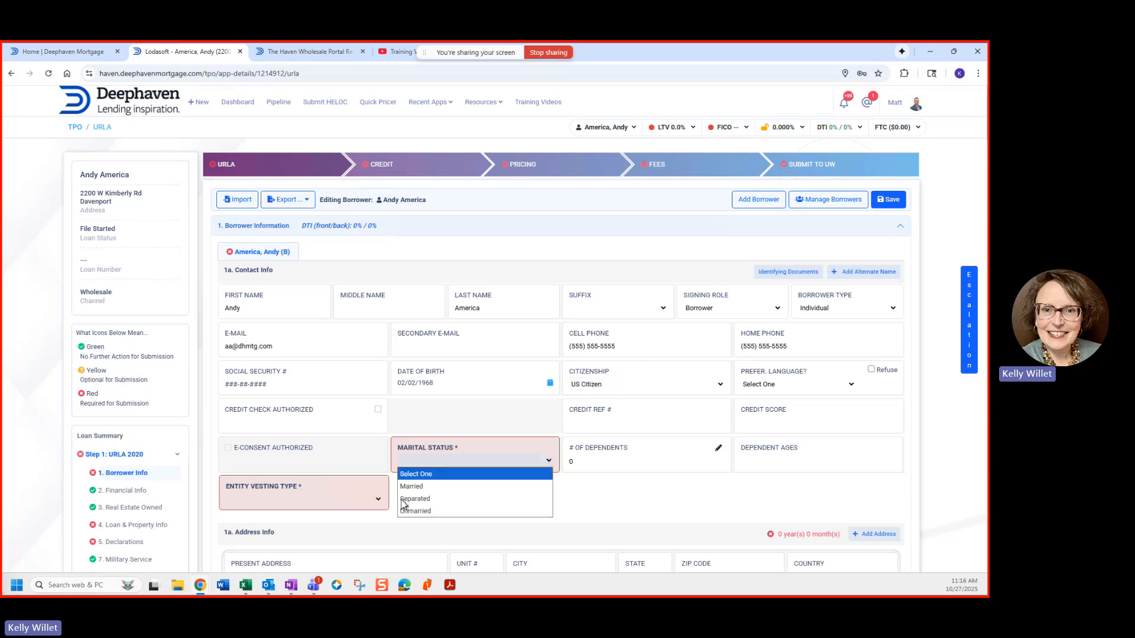
pyautogui.click(371, 531)
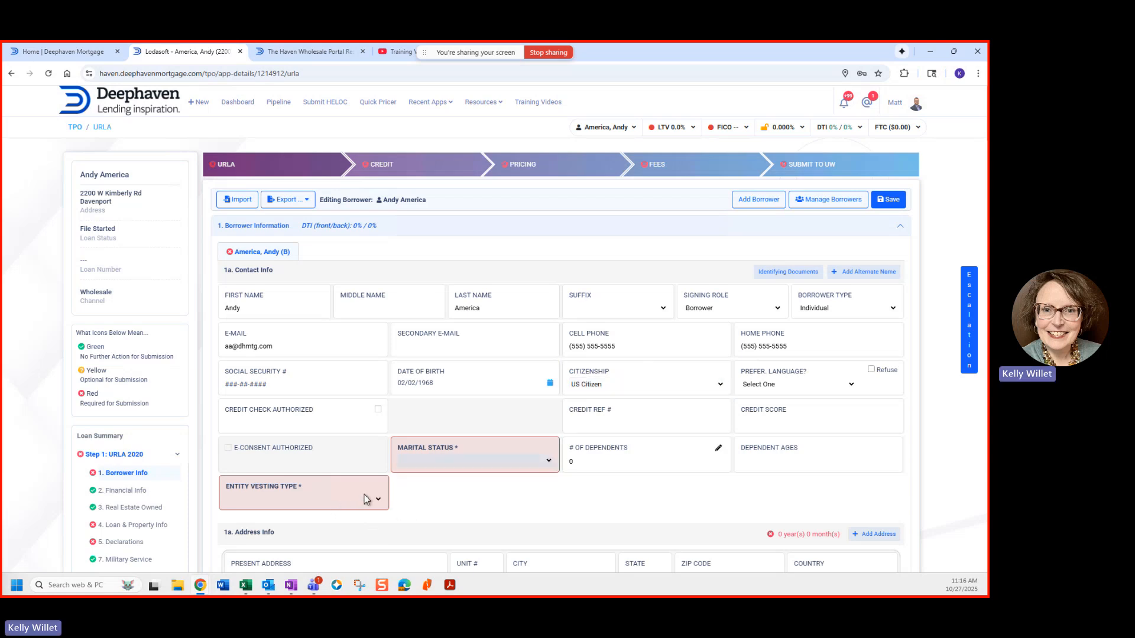
pyautogui.click(380, 499)
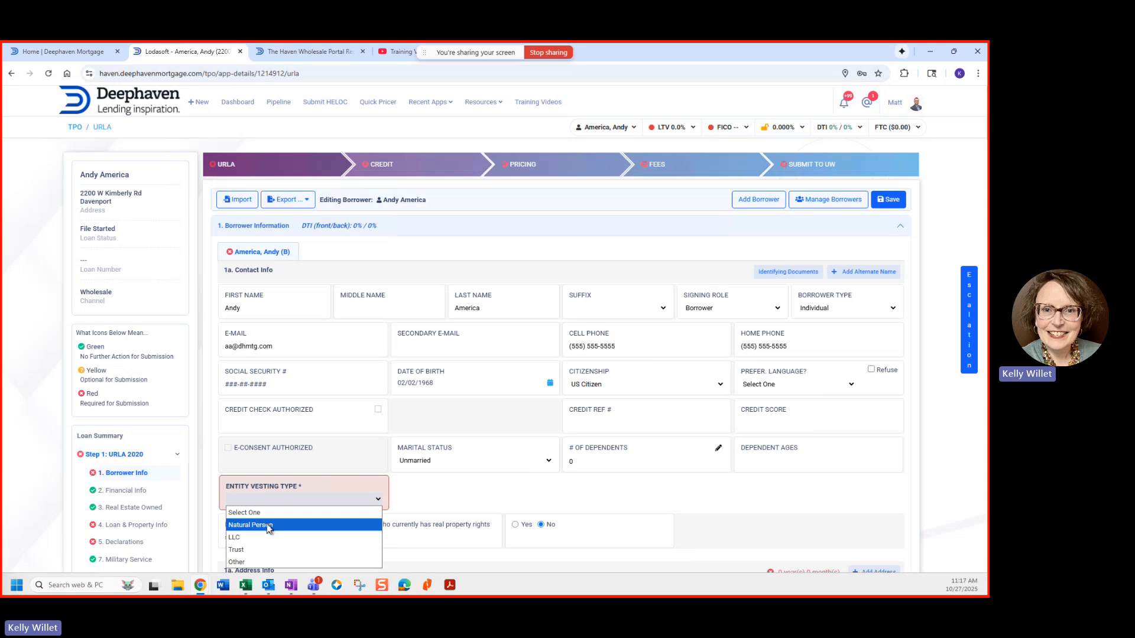
pyautogui.click(271, 524)
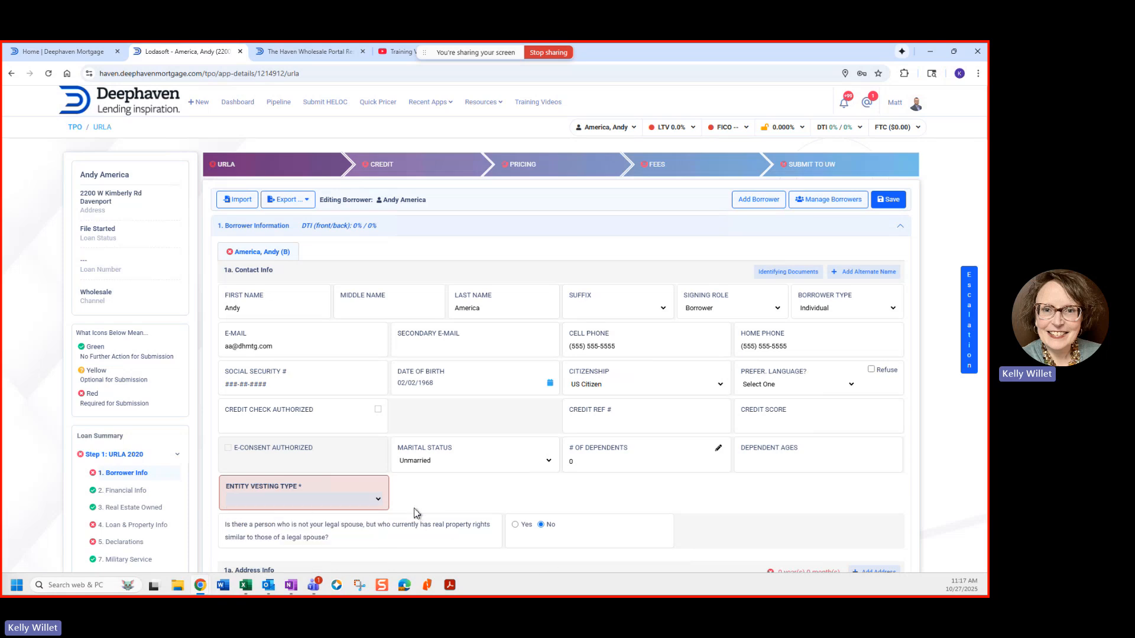
pyautogui.scroll(-1, 414, 509)
pyautogui.scroll(-3, 413, 501)
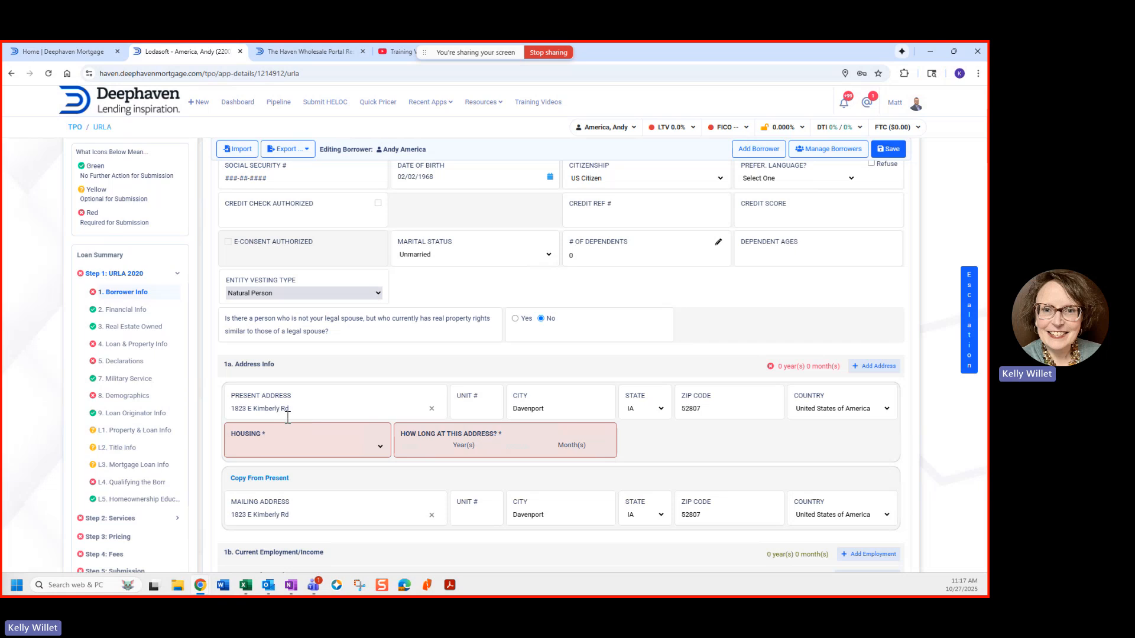
# Step: Set housing at the present address to Own, lived there 10 years 0 months
pyautogui.click(381, 447)
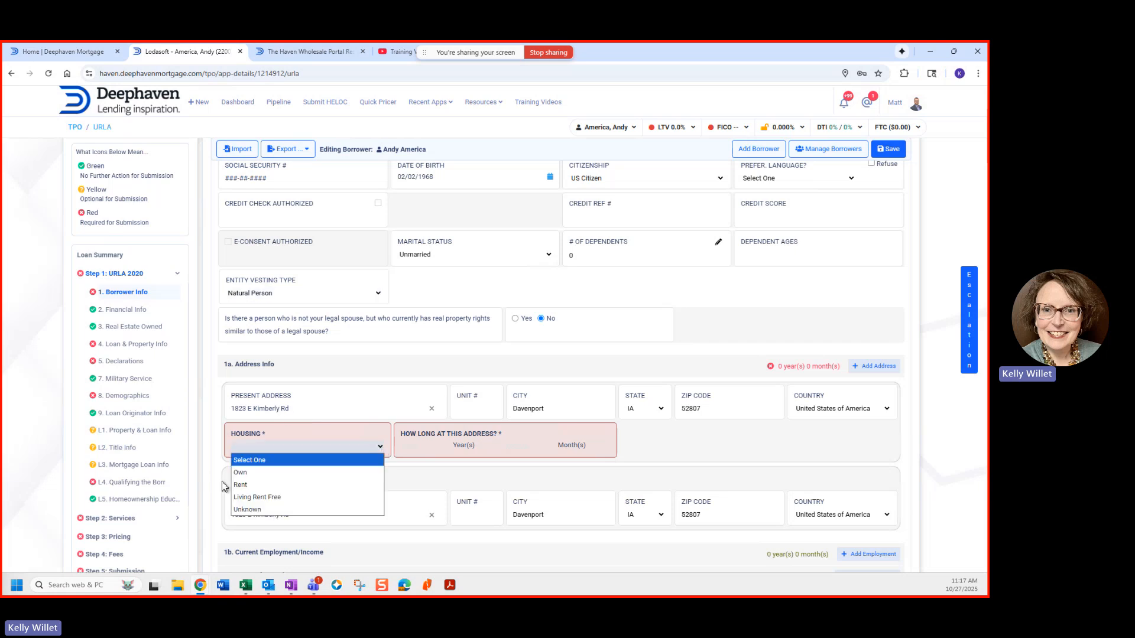
pyautogui.click(240, 473)
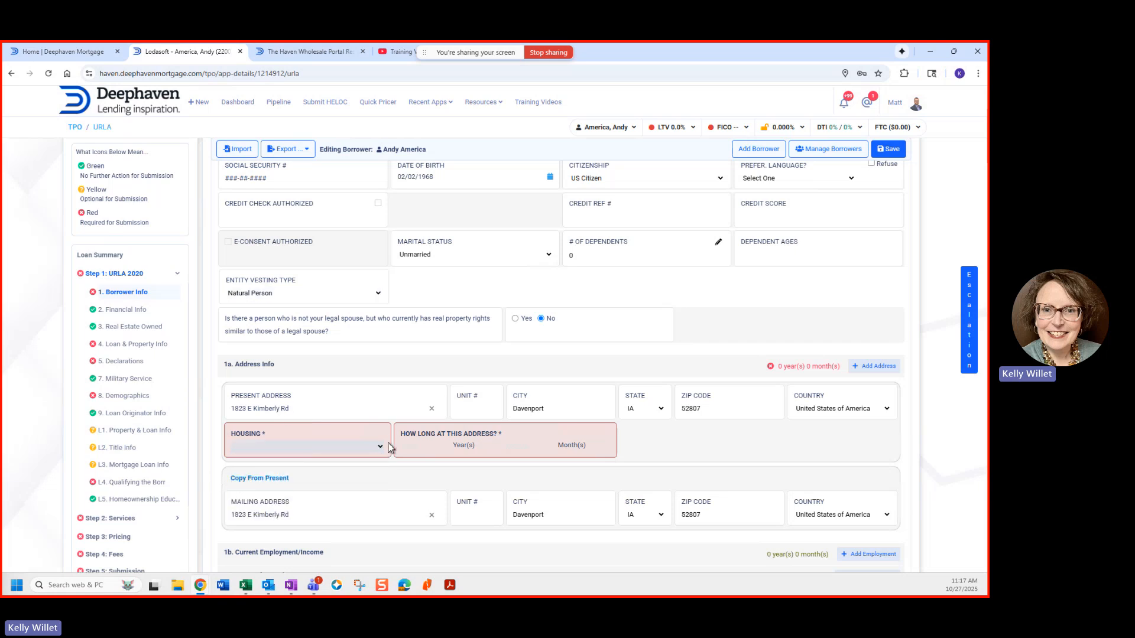
pyautogui.click(422, 446)
pyautogui.write('10')
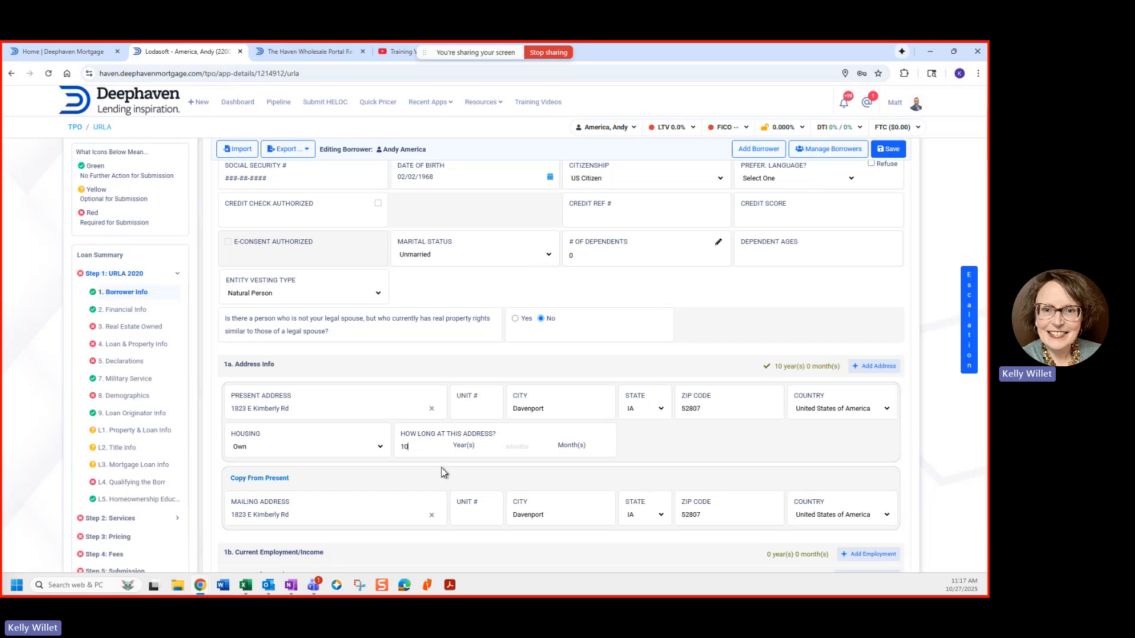
pyautogui.click(509, 458)
pyautogui.write('0')
pyautogui.moveTo(816, 378); pyautogui.dragTo(838, 372)
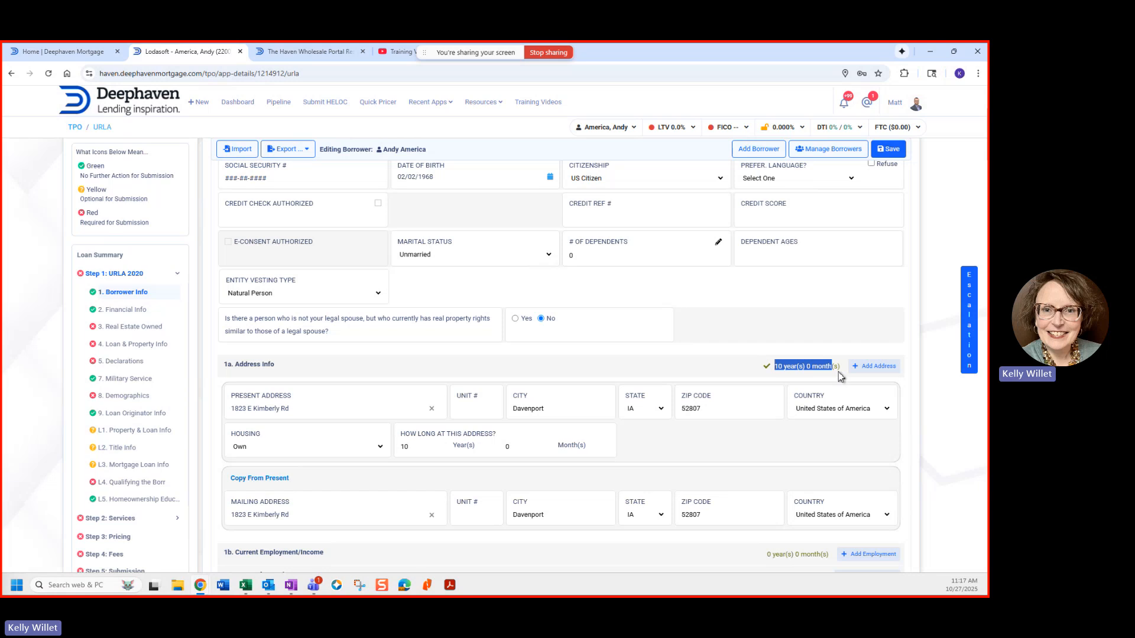
pyautogui.click(664, 383)
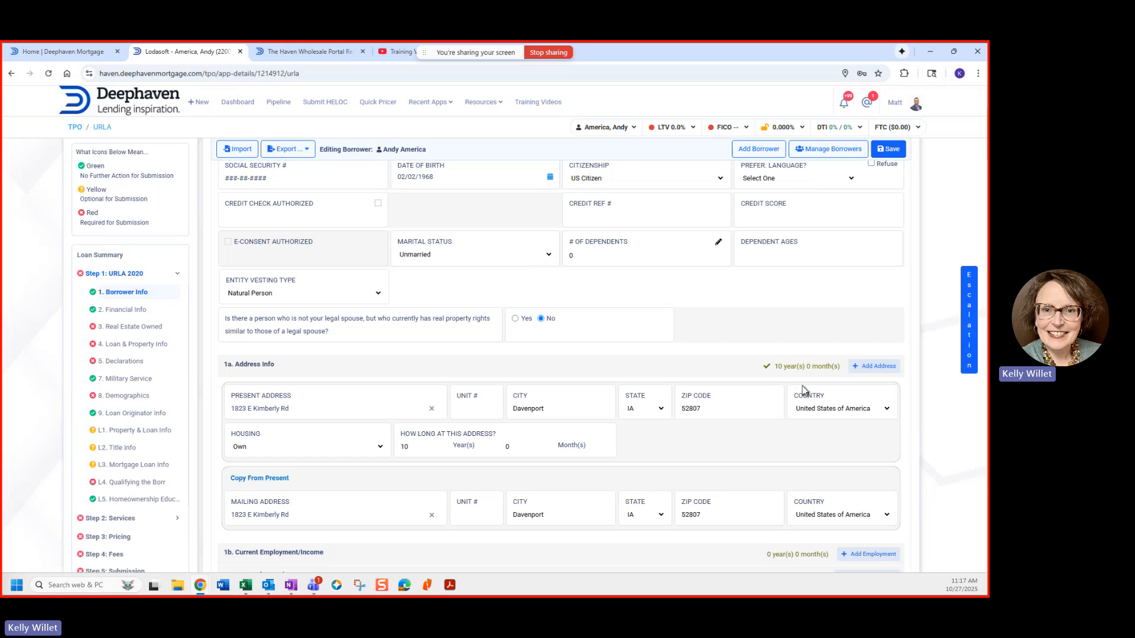
pyautogui.scroll(-2, 604, 402)
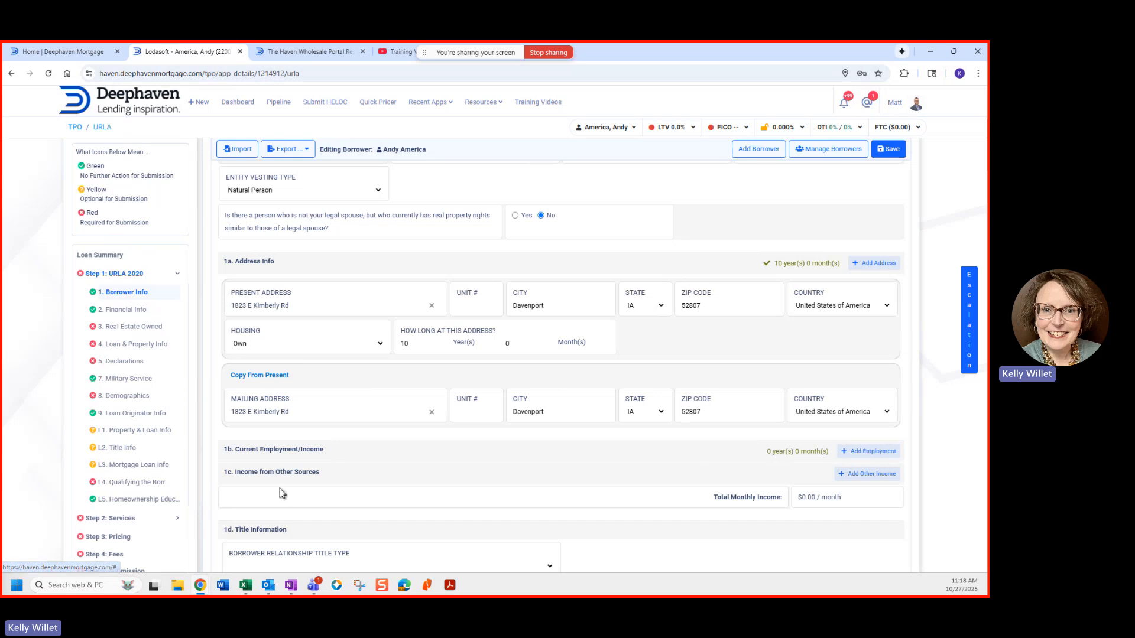
# Step: Add a current primary employment record with position 'Willet Feed & Seed'
pyautogui.click(868, 457)
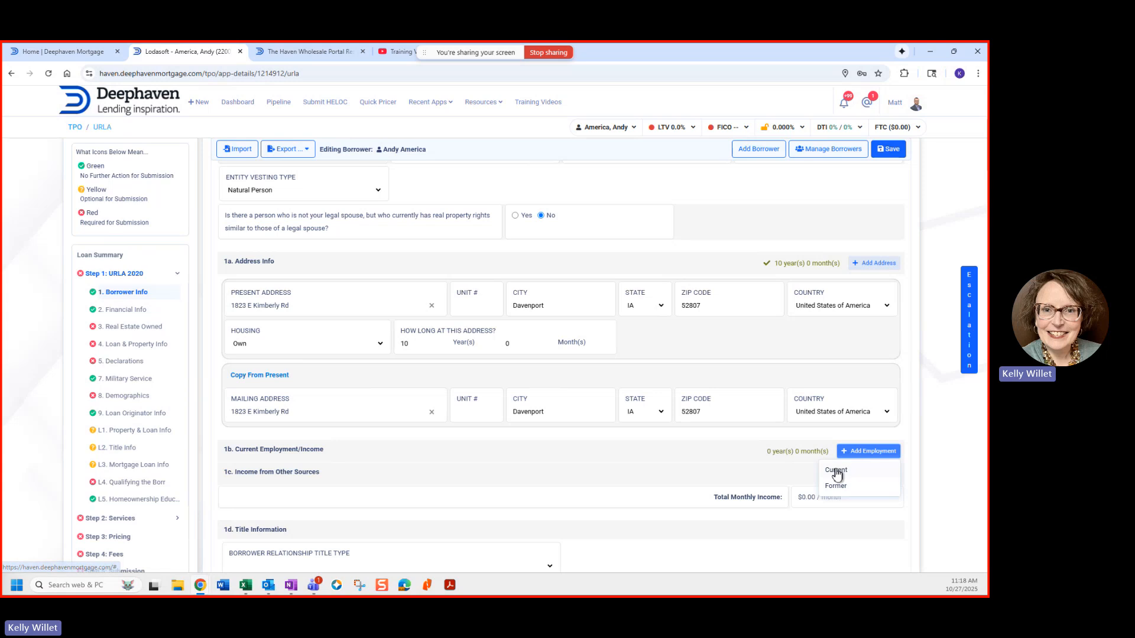
pyautogui.click(836, 470)
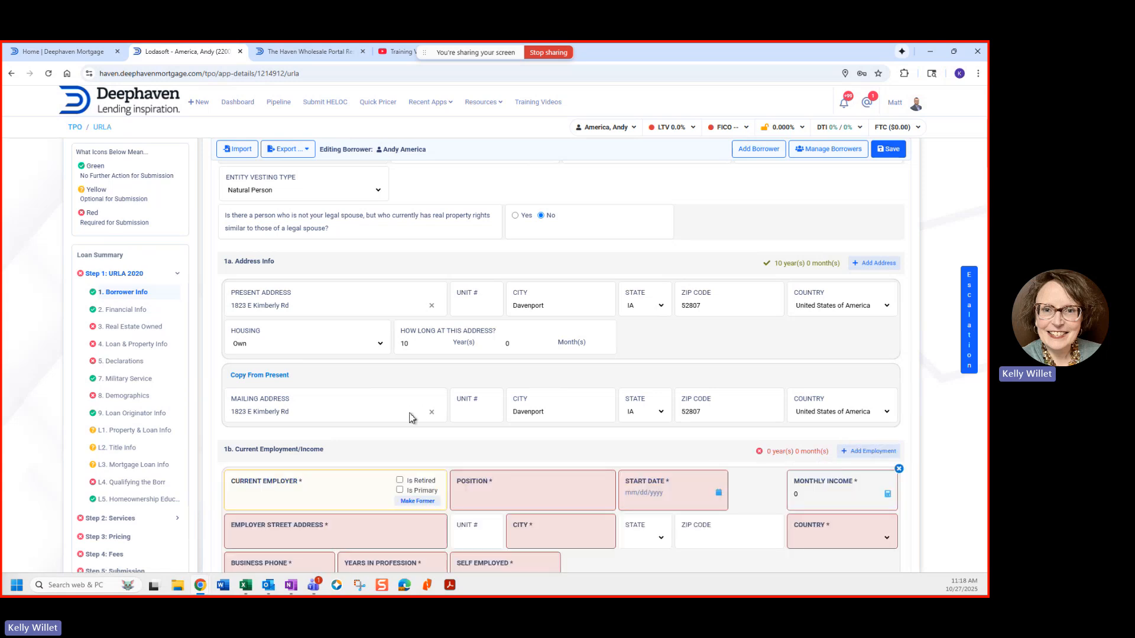
pyautogui.scroll(-2, 408, 414)
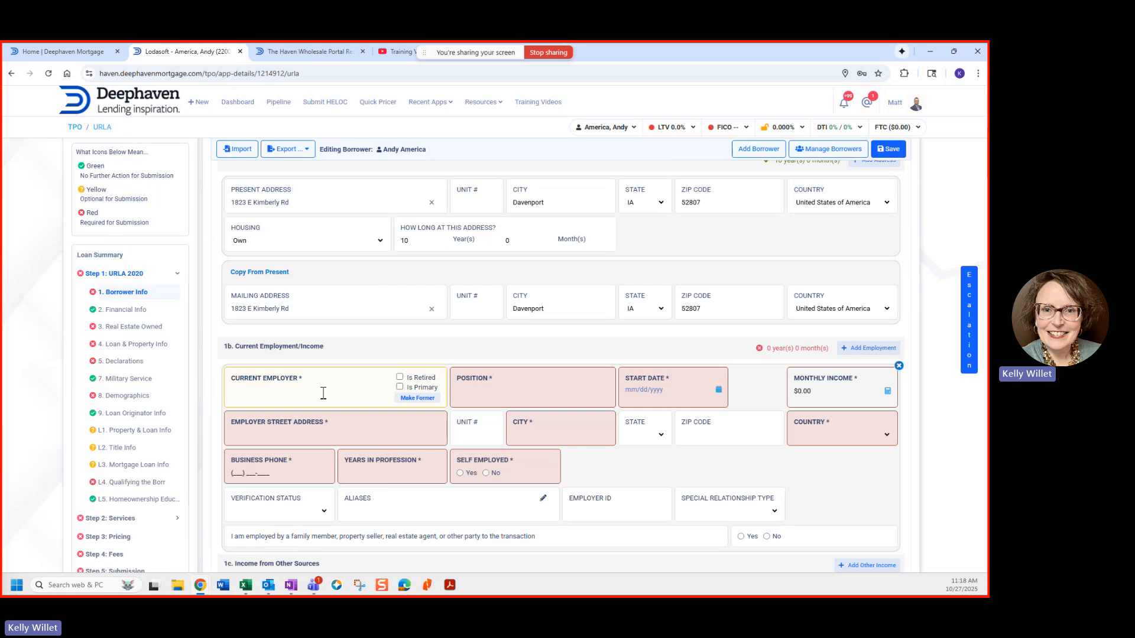
pyautogui.click(400, 387)
pyautogui.write('Wee')
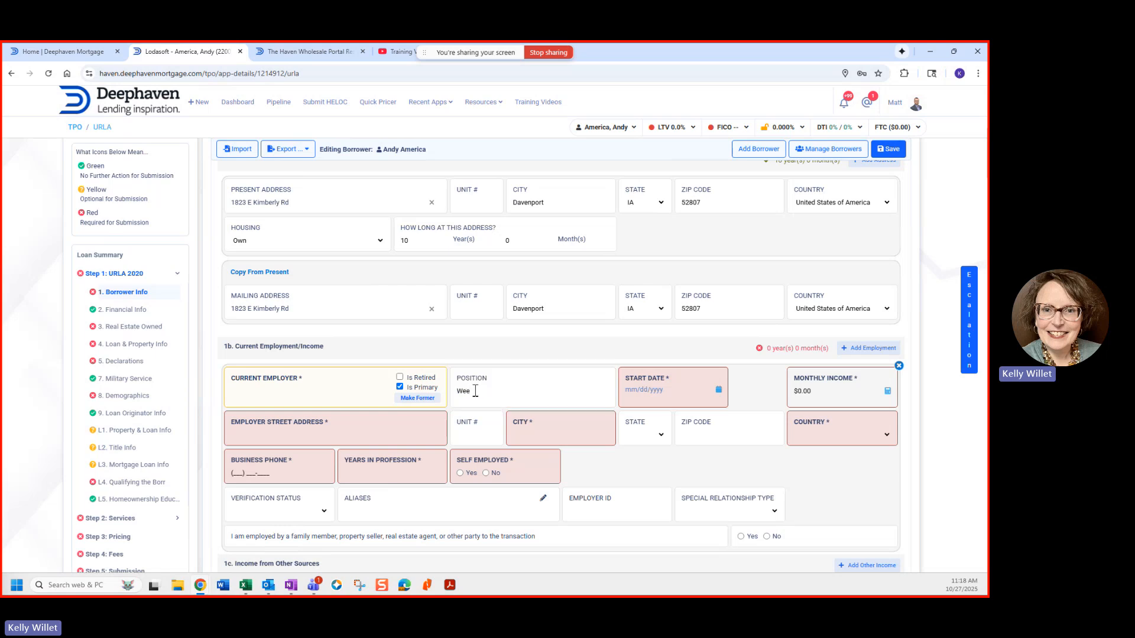
pyautogui.press('BackSpace')
pyautogui.press('BackSpace')
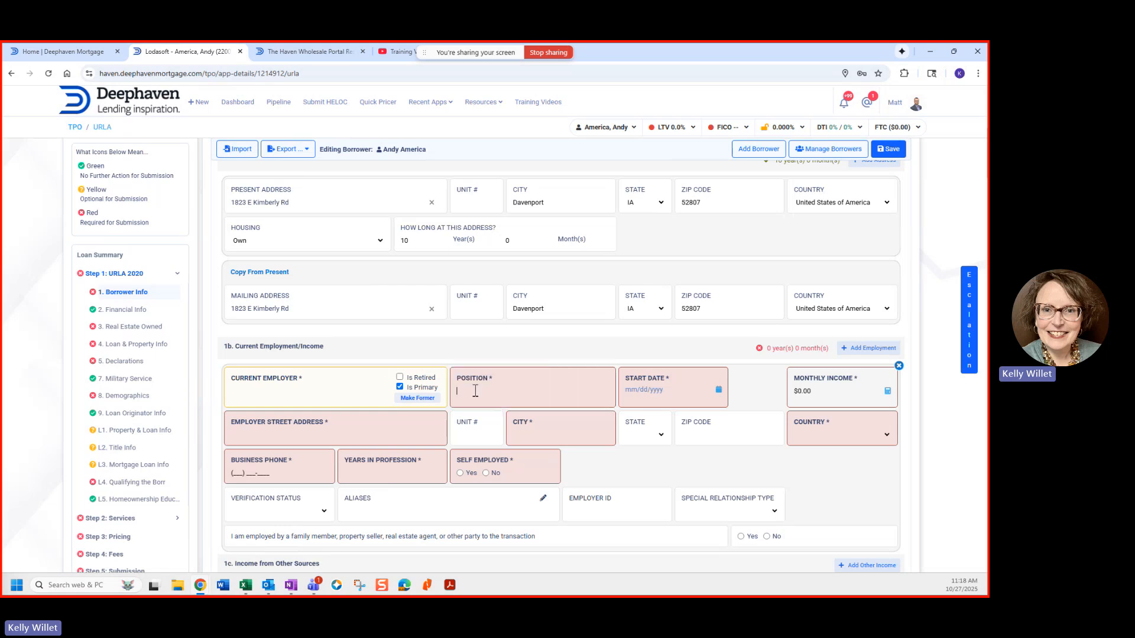
pyautogui.write('Willet Feed')
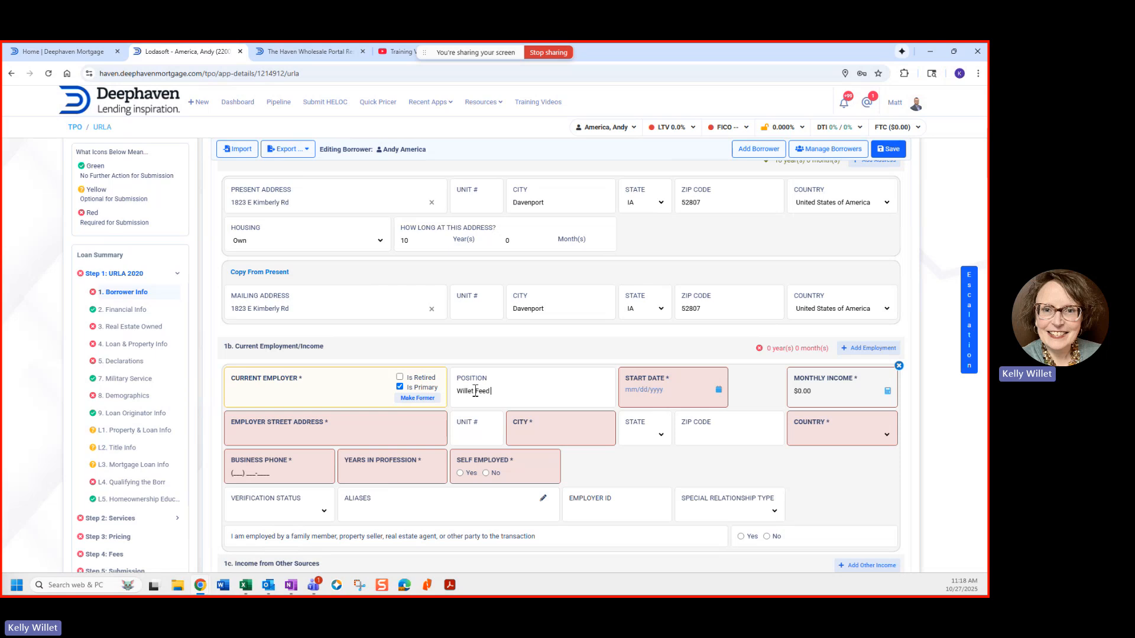
pyautogui.write(' & Seed')
# Step: Set the employment start date to 05/02/2013 using the calendar
pyautogui.click(672, 402)
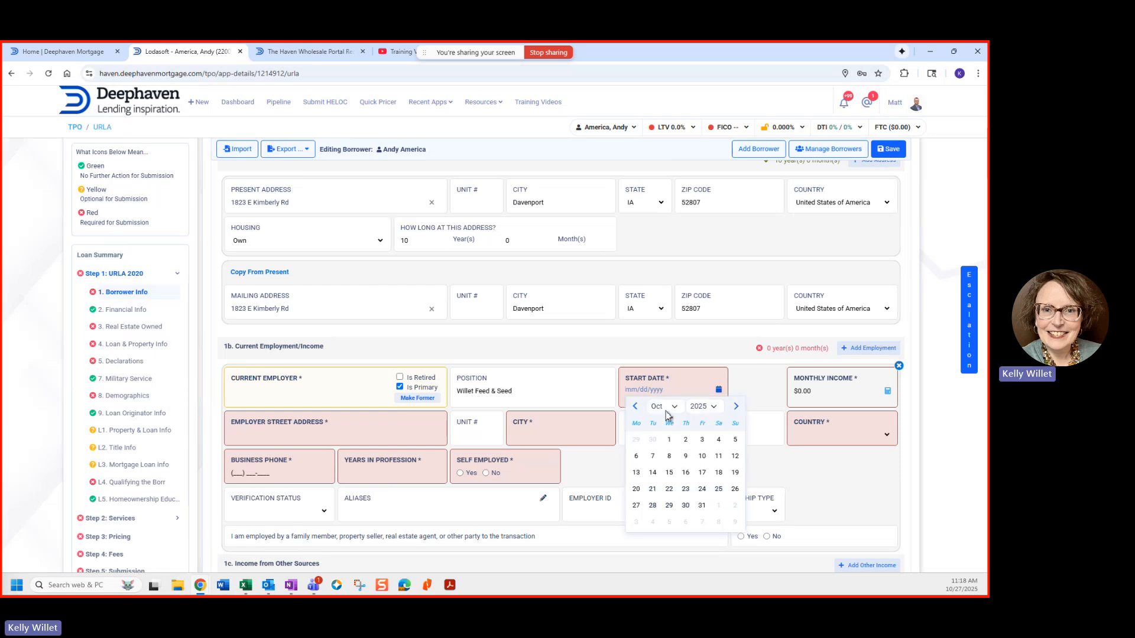
pyautogui.click(715, 409)
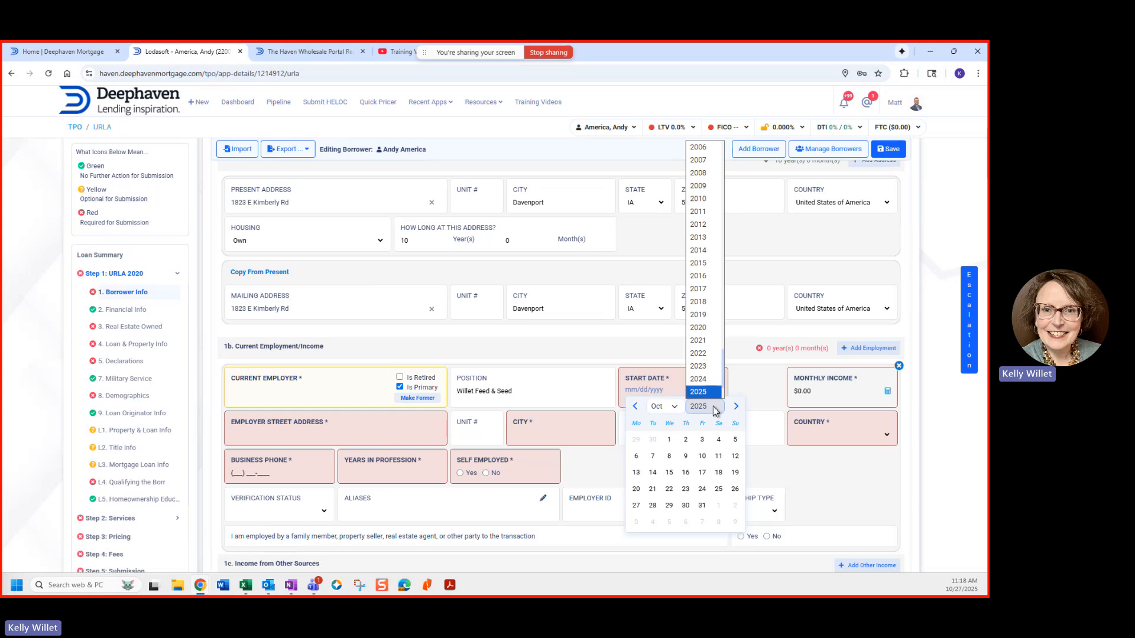
pyautogui.click(704, 245)
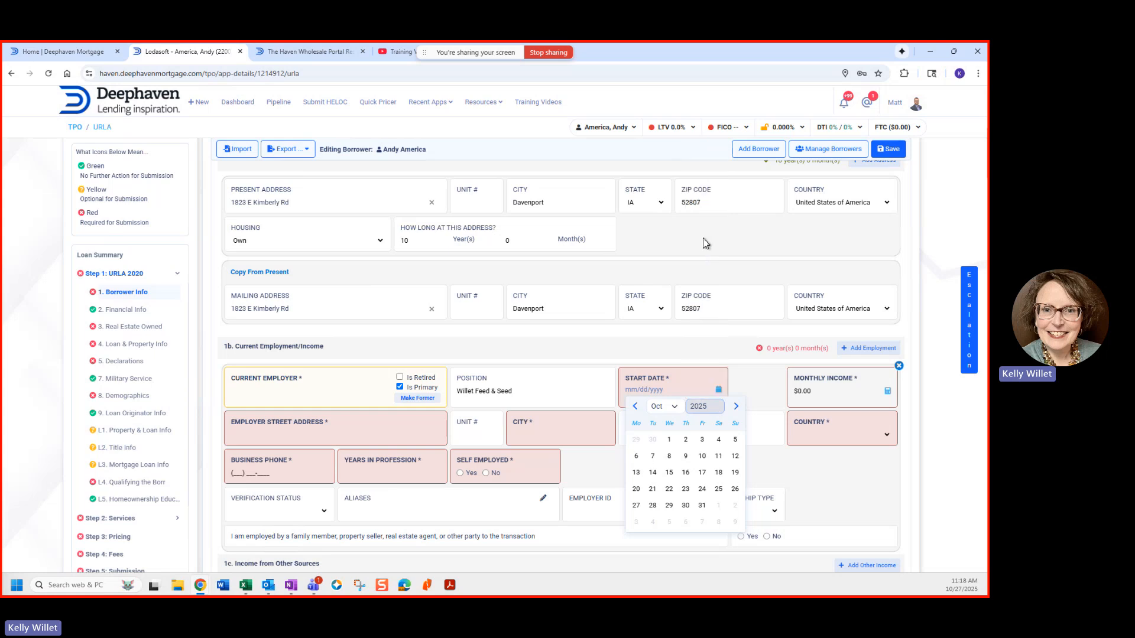
pyautogui.click(674, 406)
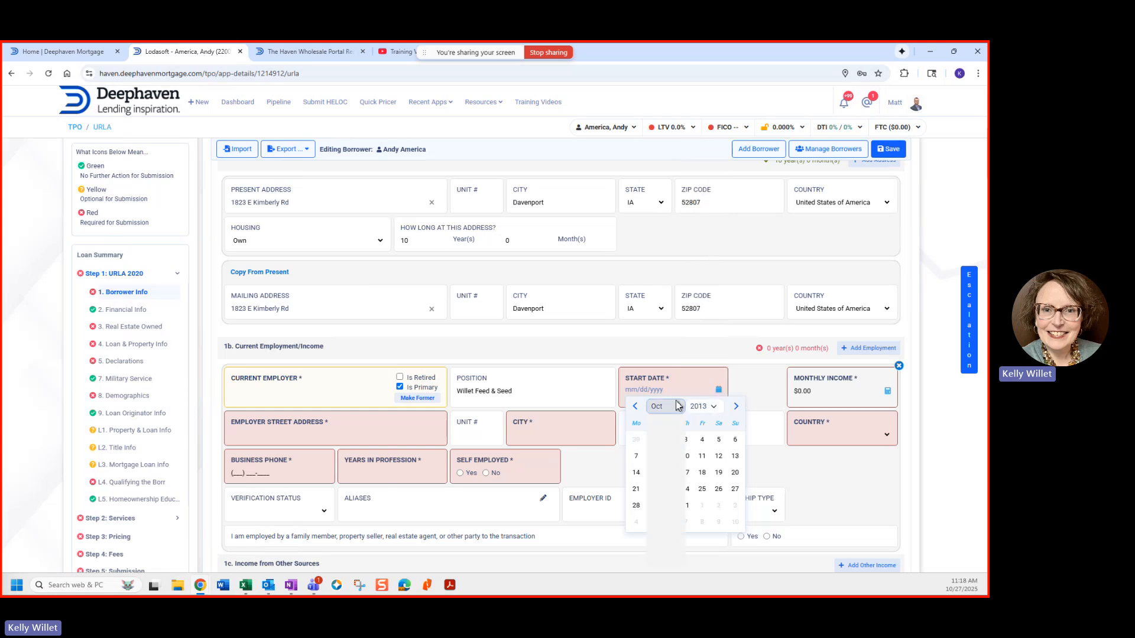
pyautogui.click(682, 442)
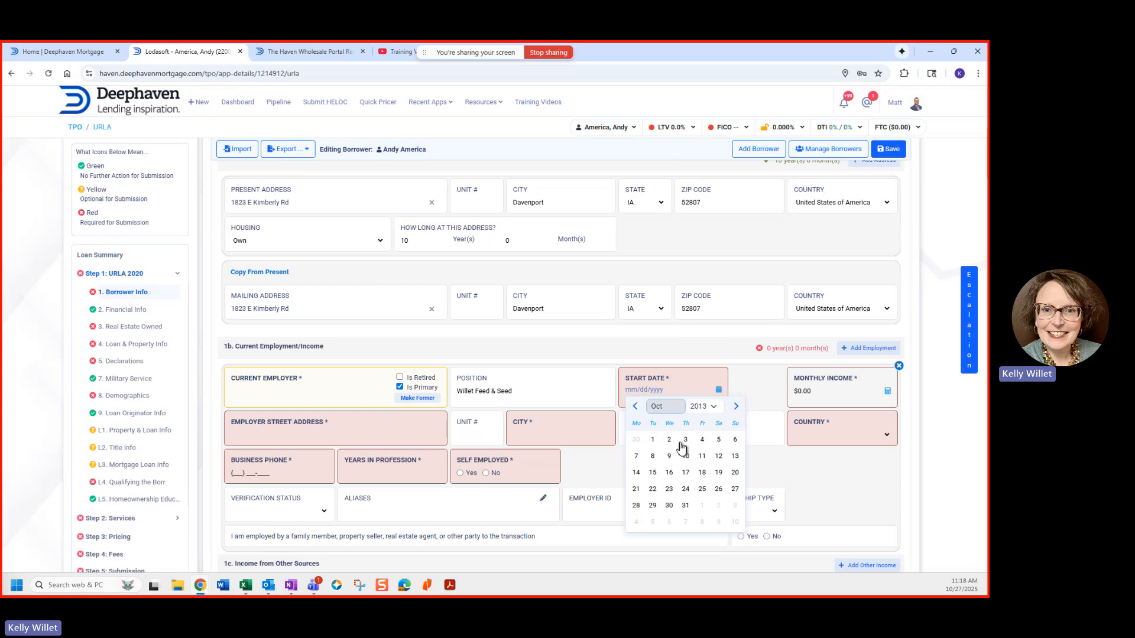
pyautogui.click(683, 441)
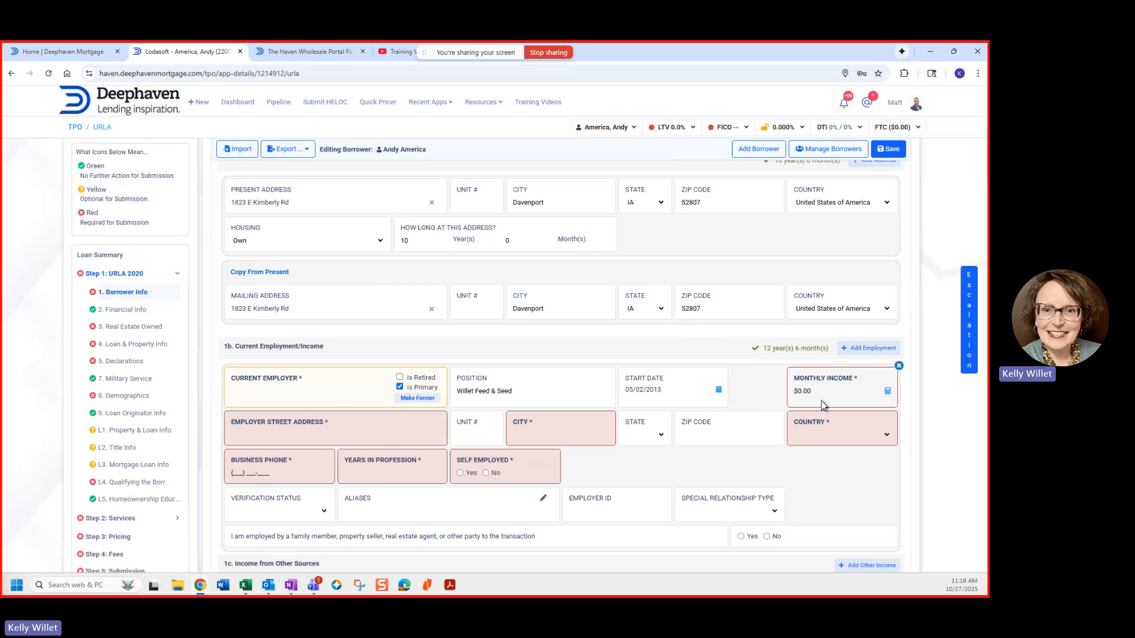
# Step: Enter $30,000.00 of Monthly Base income, then begin typing the employer's street address
pyautogui.click(888, 392)
pyautogui.click(328, 319)
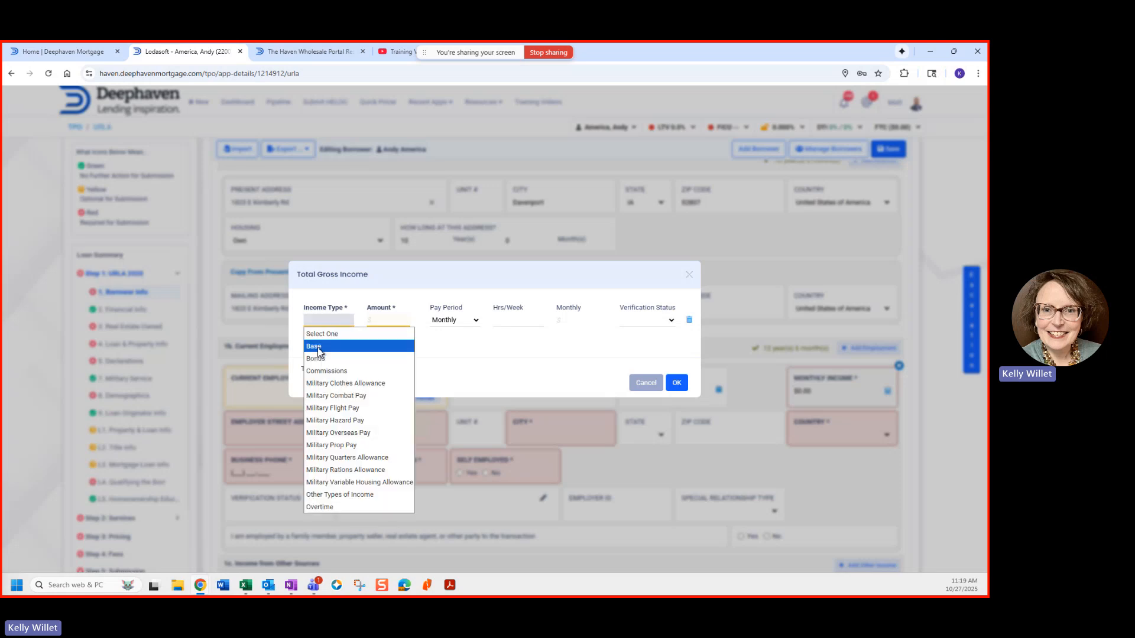
pyautogui.click(318, 350)
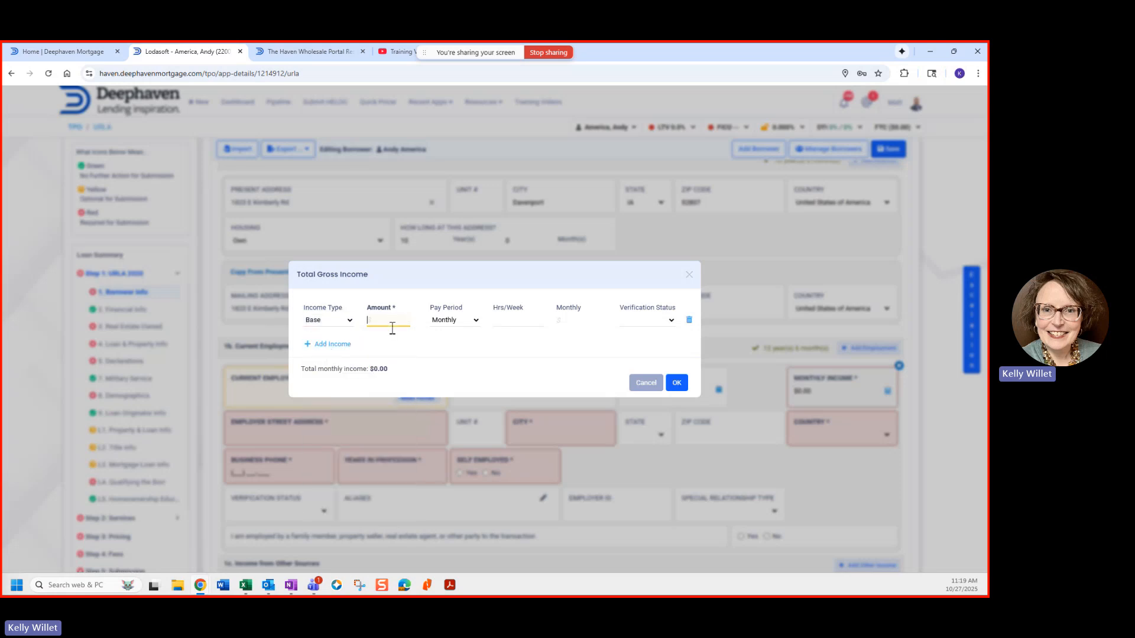
pyautogui.write('30000')
pyautogui.click(477, 321)
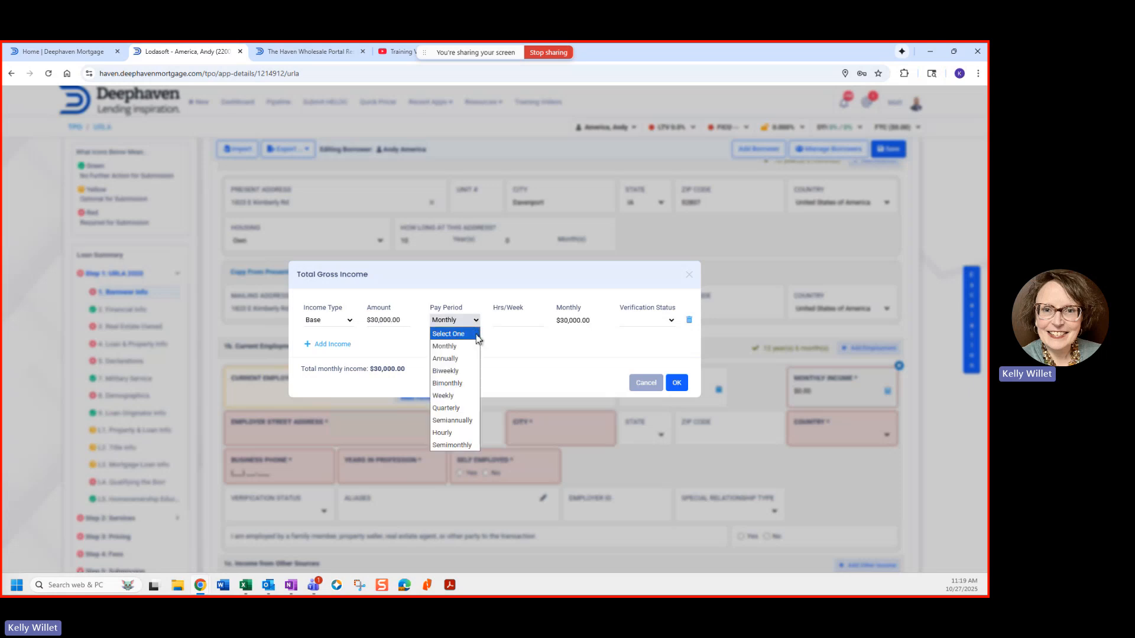
pyautogui.click(548, 353)
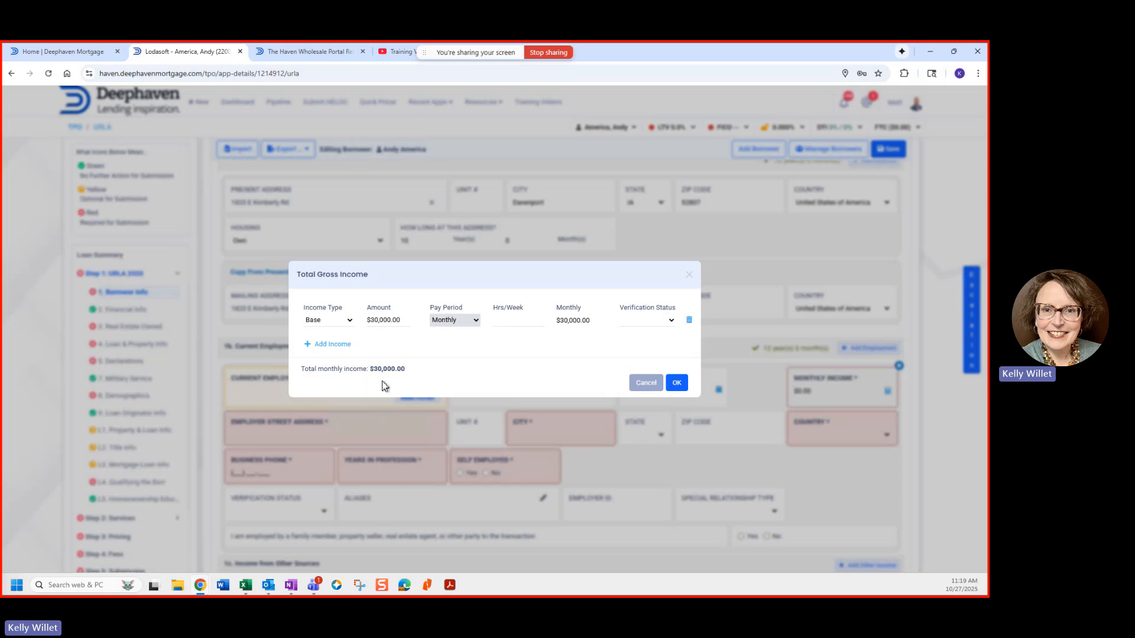
pyautogui.click(683, 384)
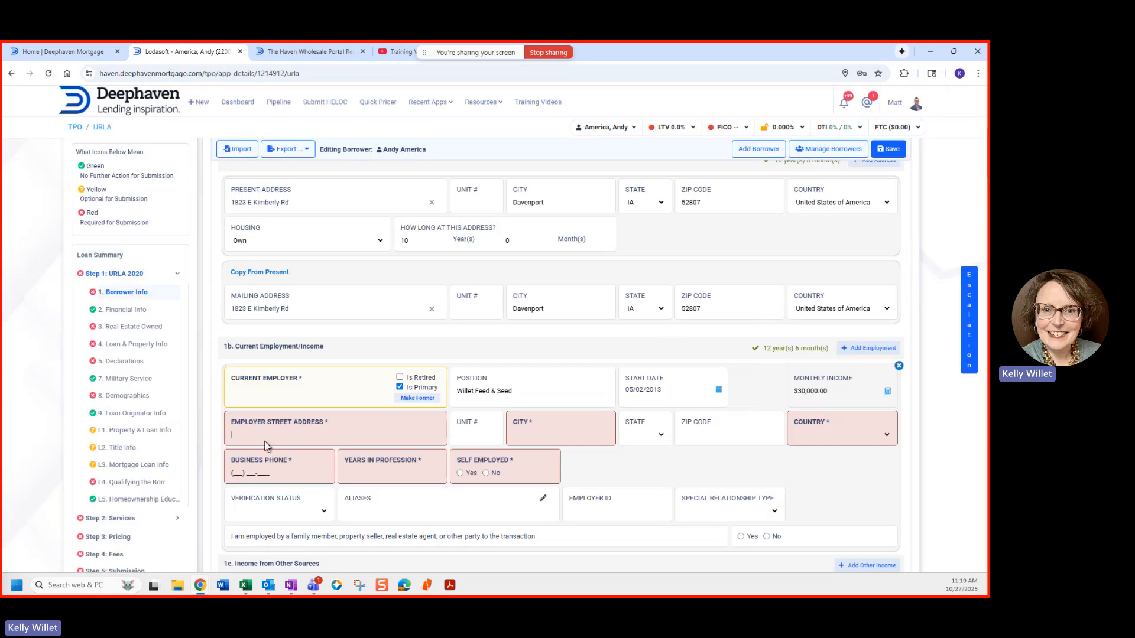
pyautogui.click(235, 433)
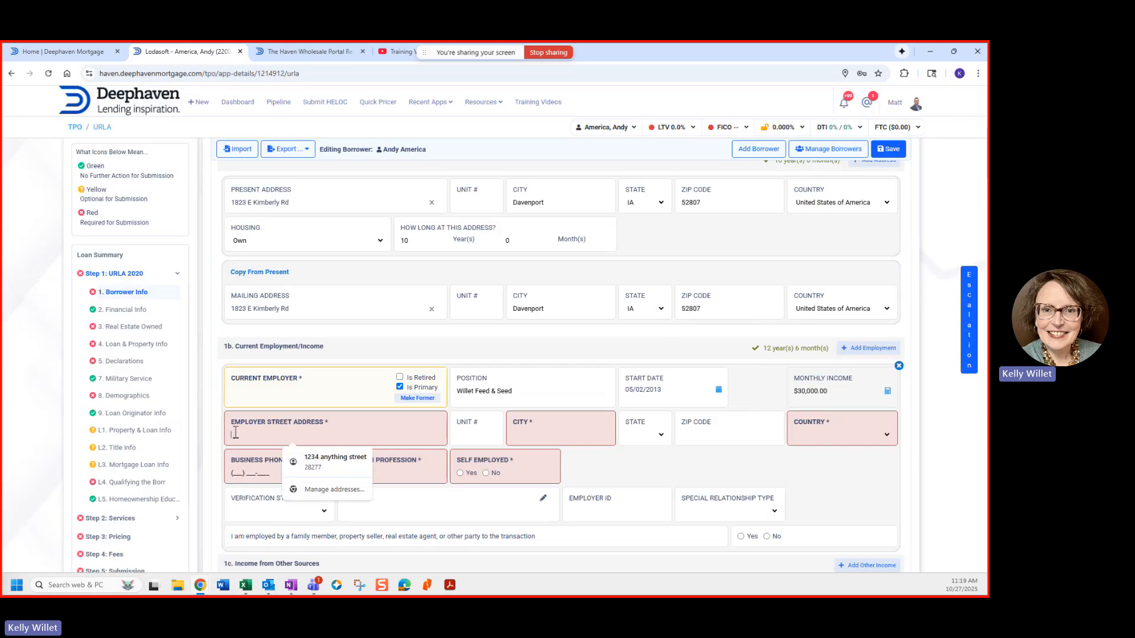
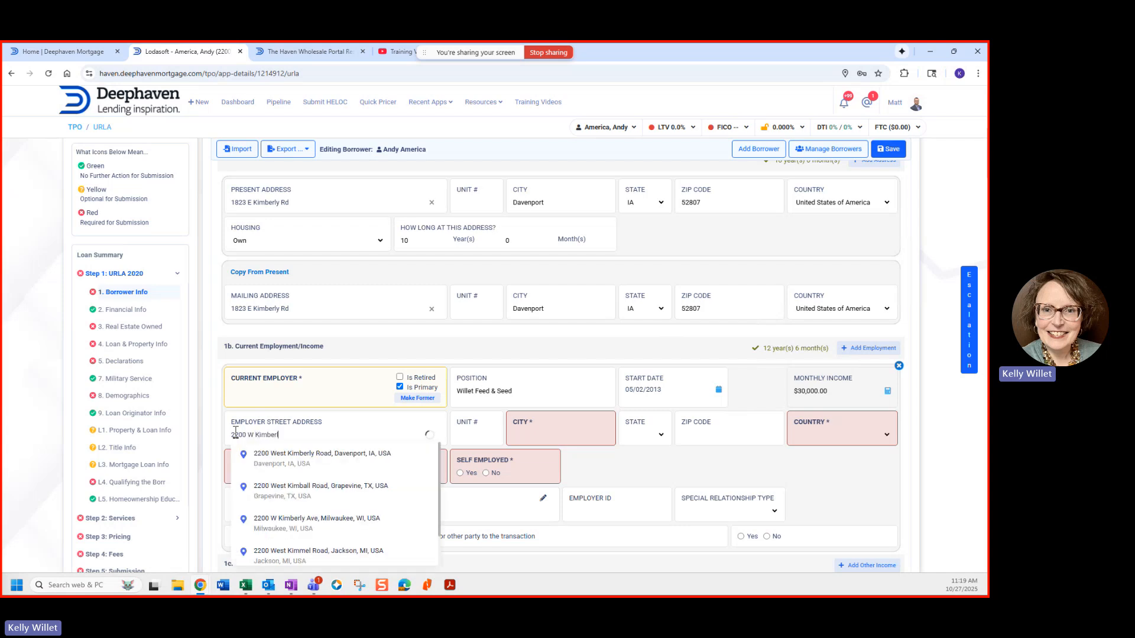
# Step: Complete the employer's West Kimberly Road, Davenport, IA address and enter the business phone number
pyautogui.click(261, 456)
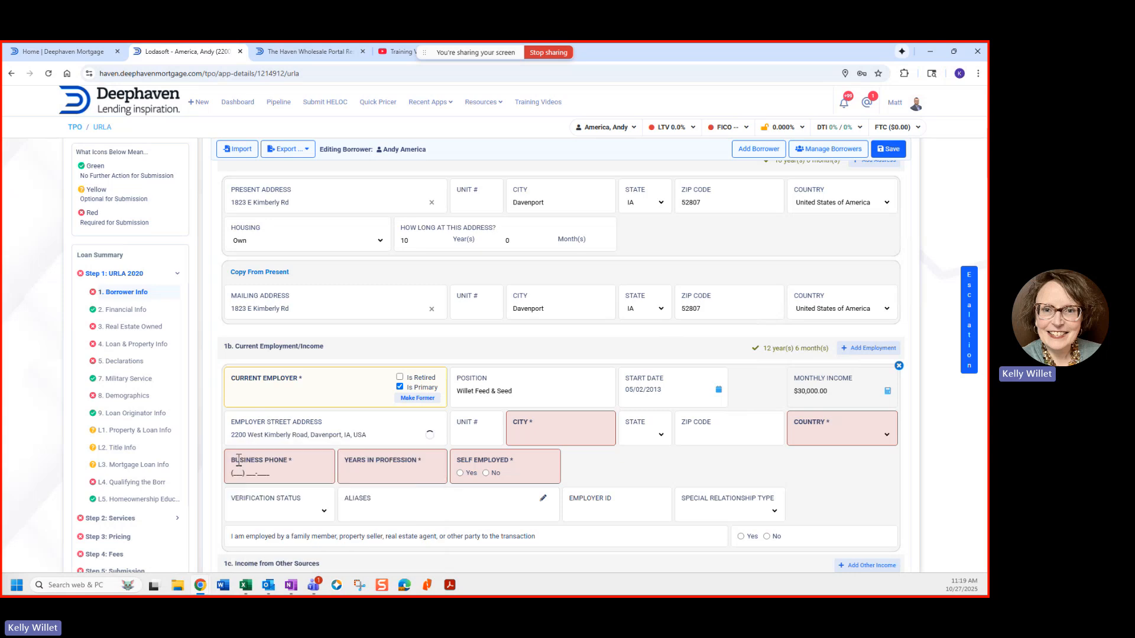
pyautogui.click(250, 473)
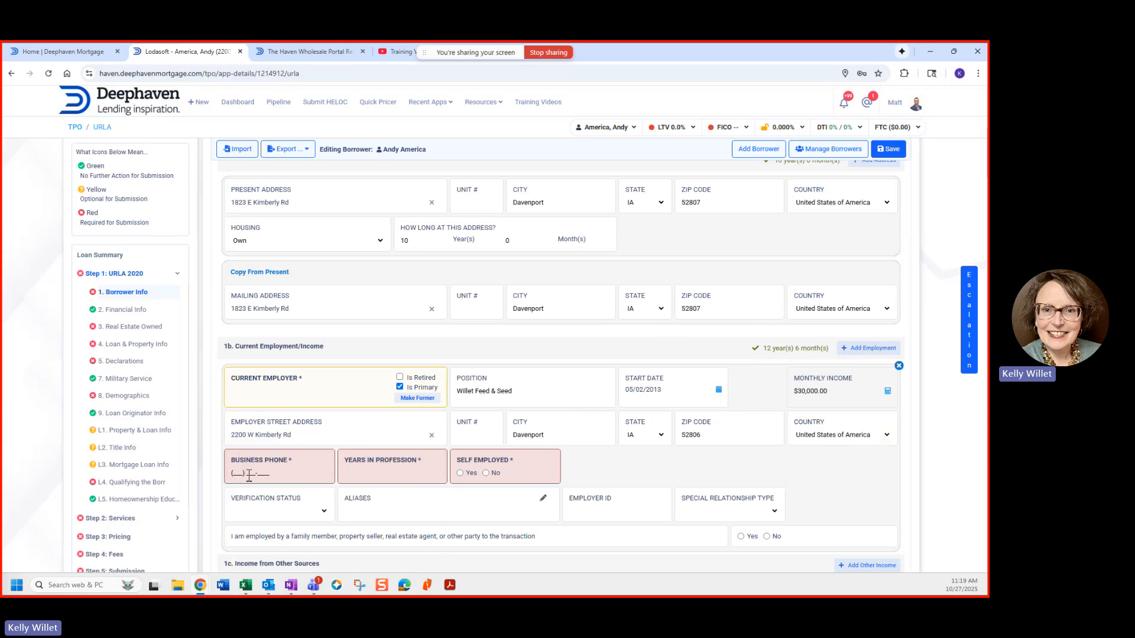
pyautogui.write('50')
pyautogui.write('55')
pyautogui.press('Tab')
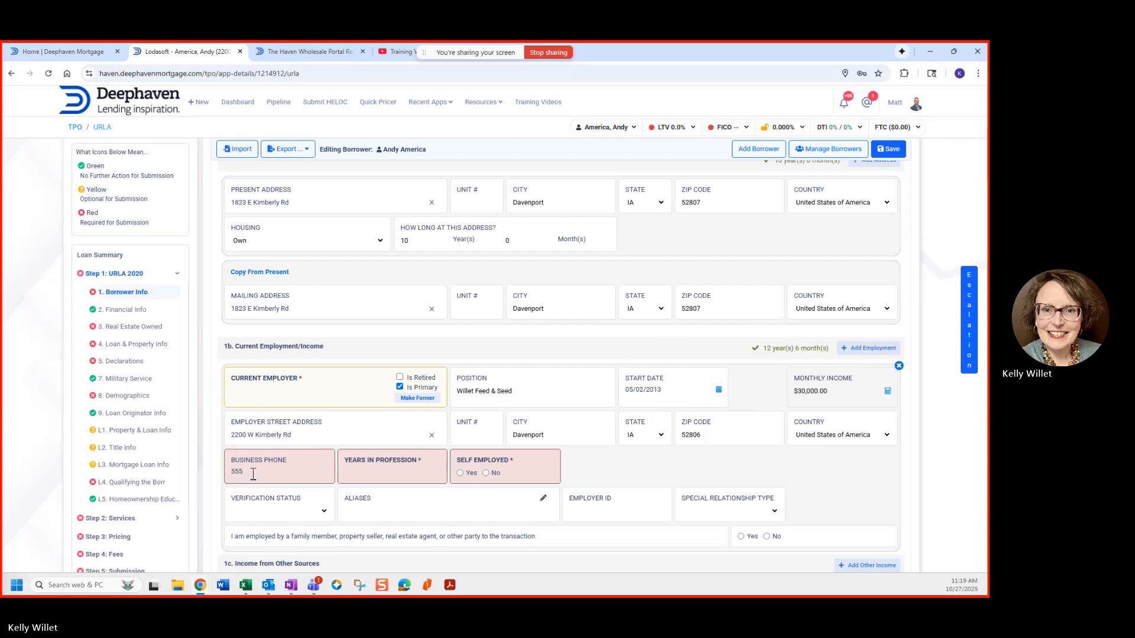
pyautogui.click(253, 475)
pyautogui.write('5000')
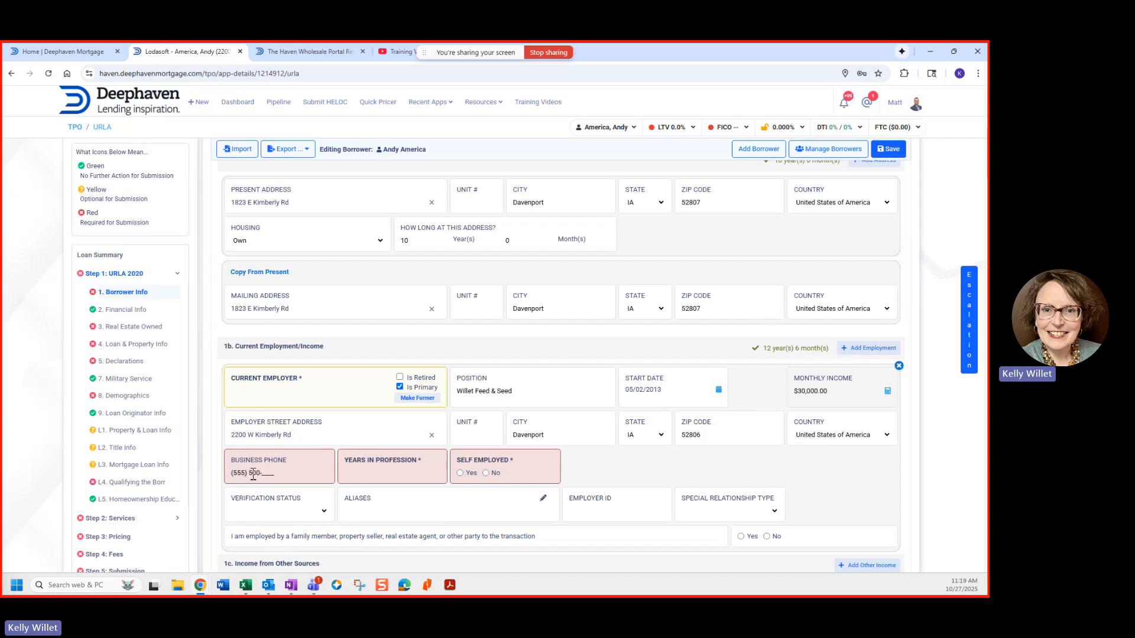
pyautogui.write('5000')
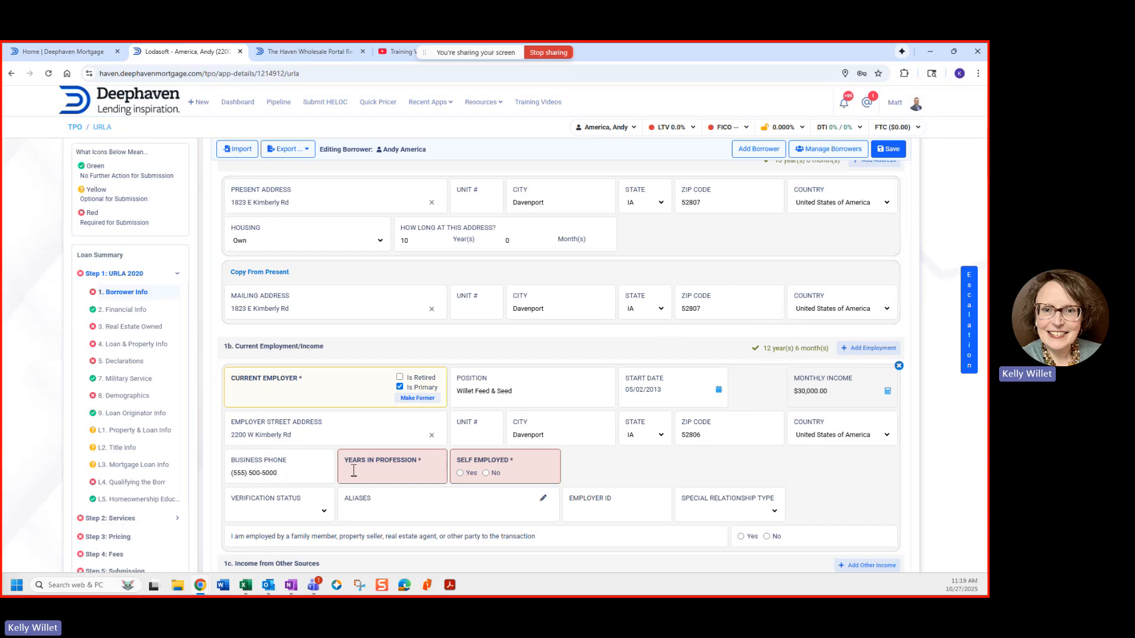
pyautogui.write('20')
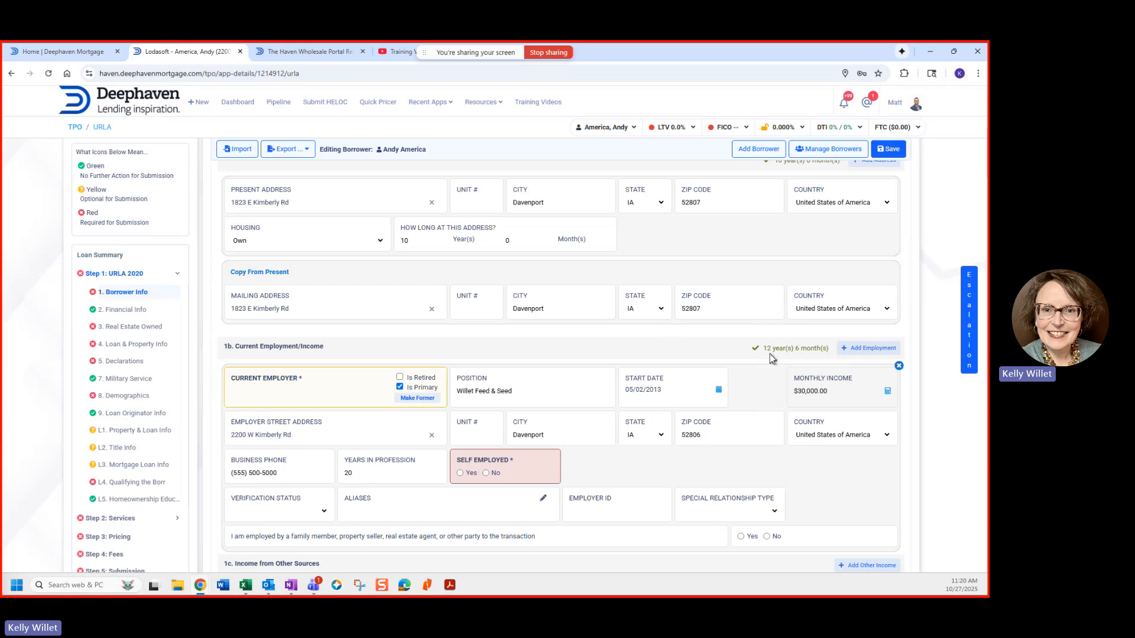
pyautogui.moveTo(762, 348); pyautogui.dragTo(827, 349)
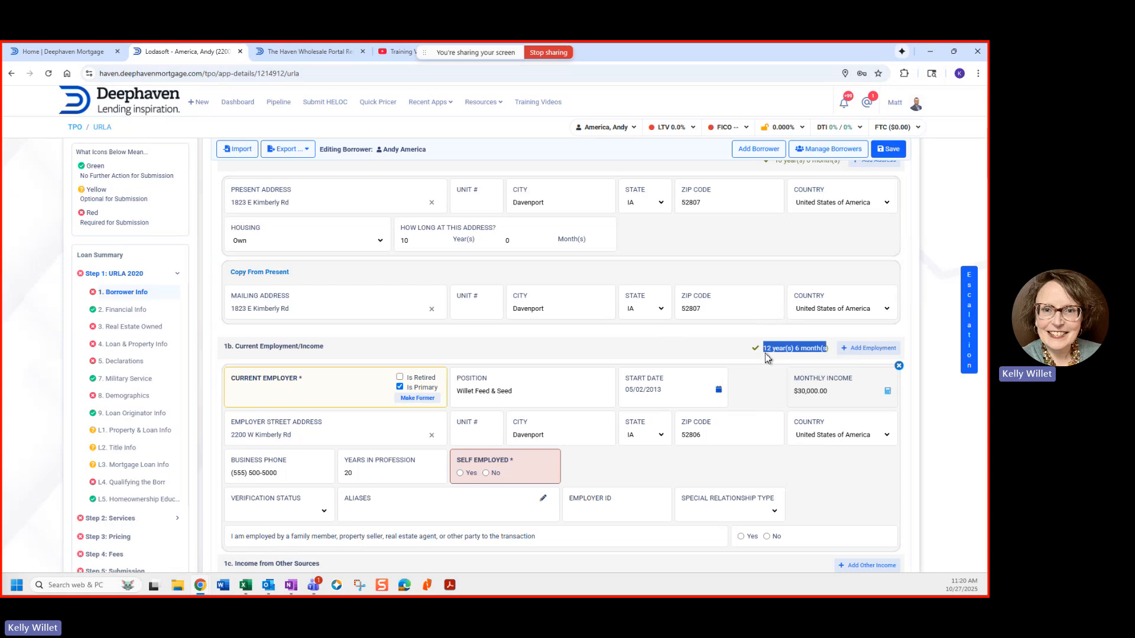
# Step: Mark the current job as self-employed with ownership share Greater or Equal to 25%
pyautogui.click(460, 473)
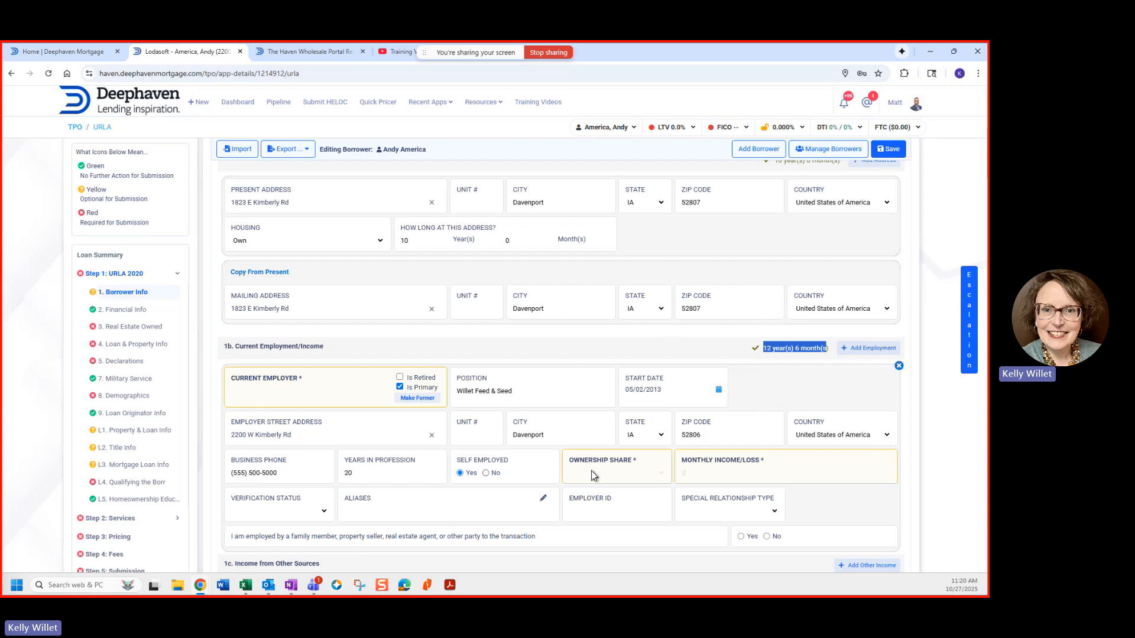
pyautogui.click(662, 480)
pyautogui.click(609, 500)
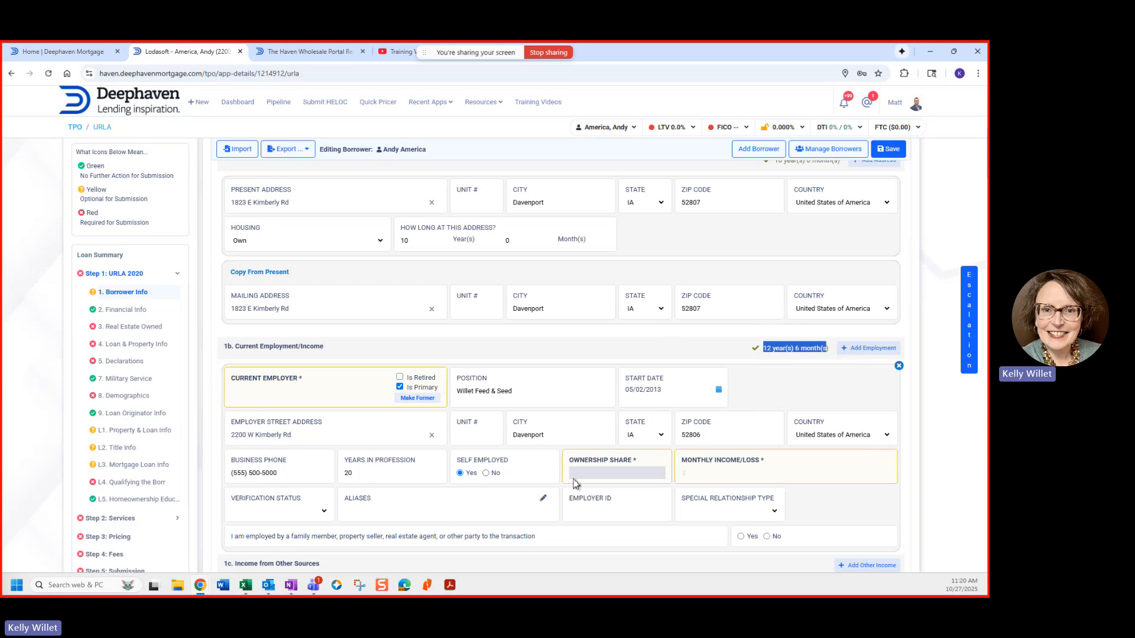
pyautogui.click(712, 480)
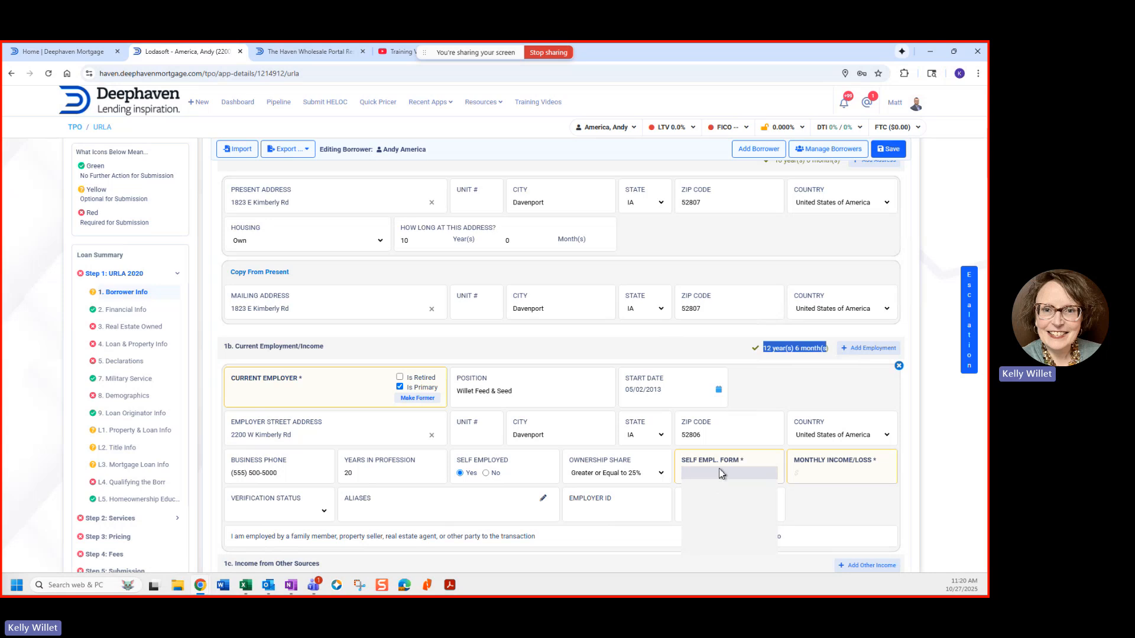
pyautogui.click(821, 517)
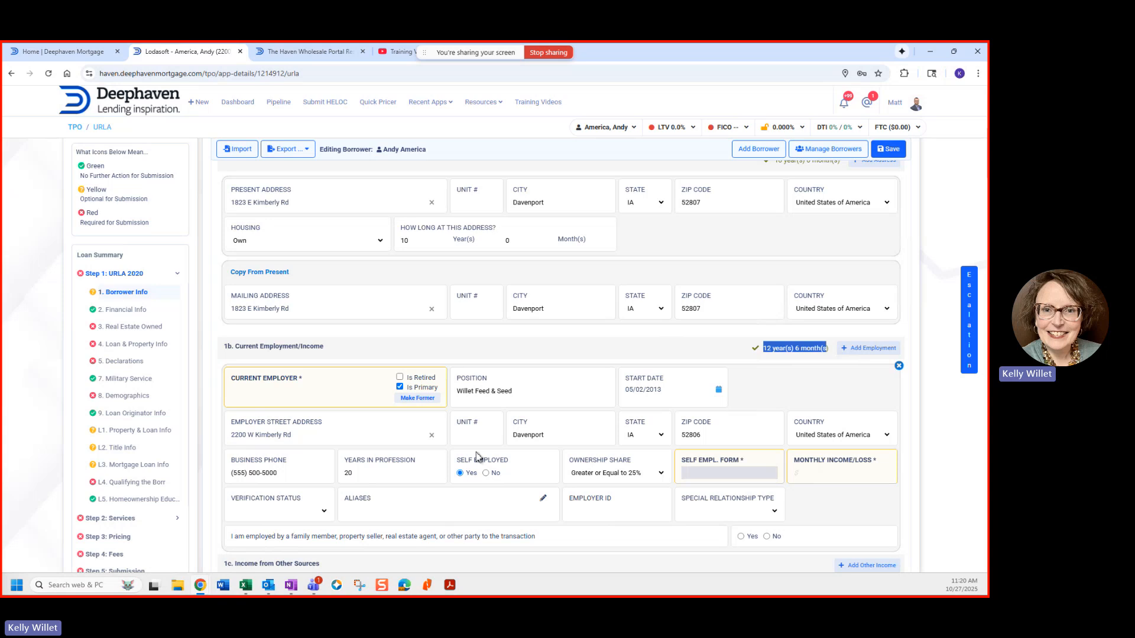
pyautogui.scroll(-3, 476, 454)
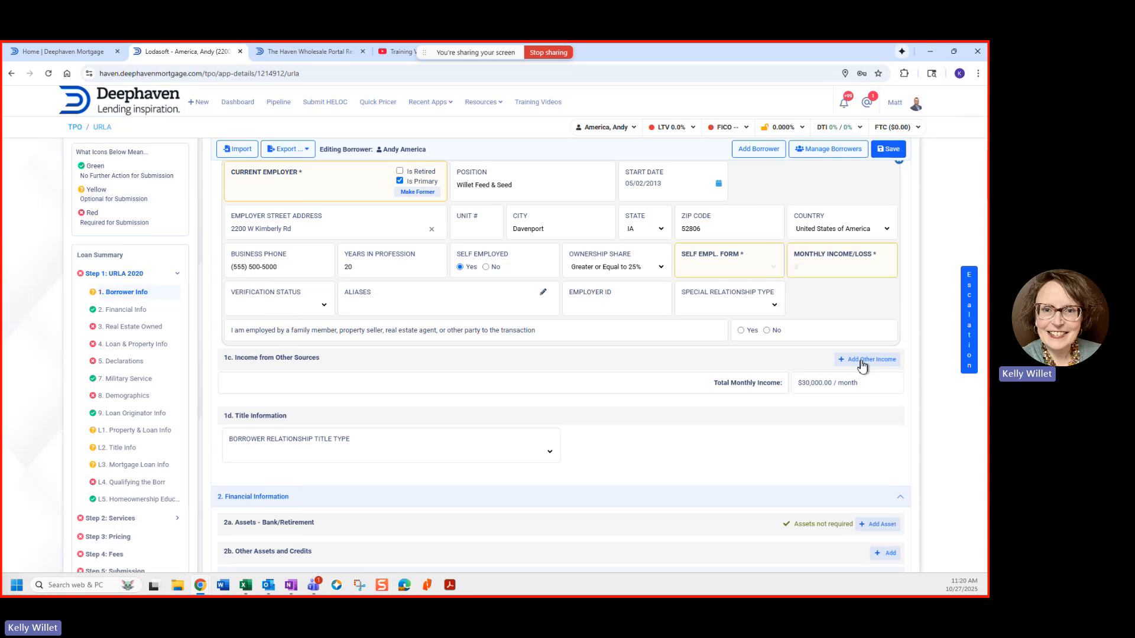
pyautogui.scroll(-2, 863, 384)
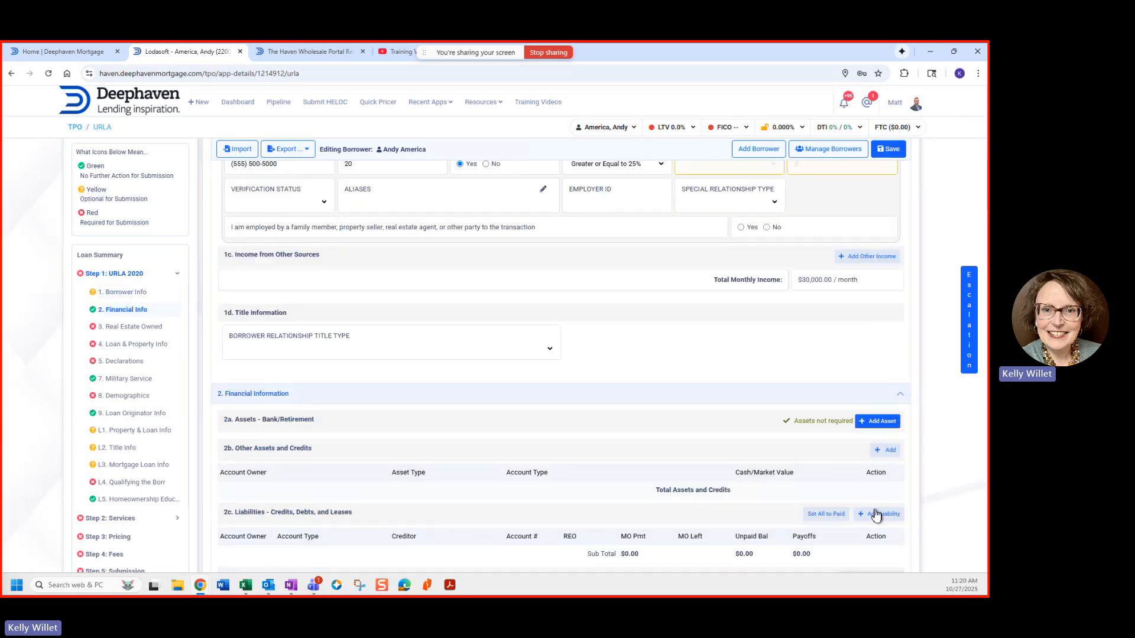
pyautogui.scroll(-3, 689, 463)
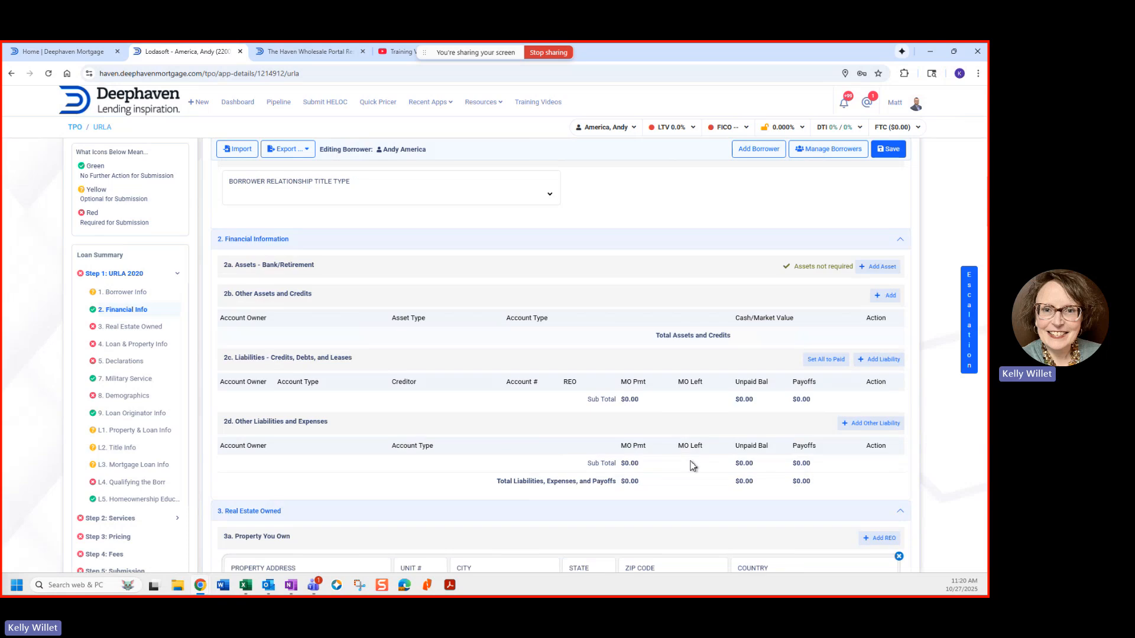
pyautogui.click(867, 360)
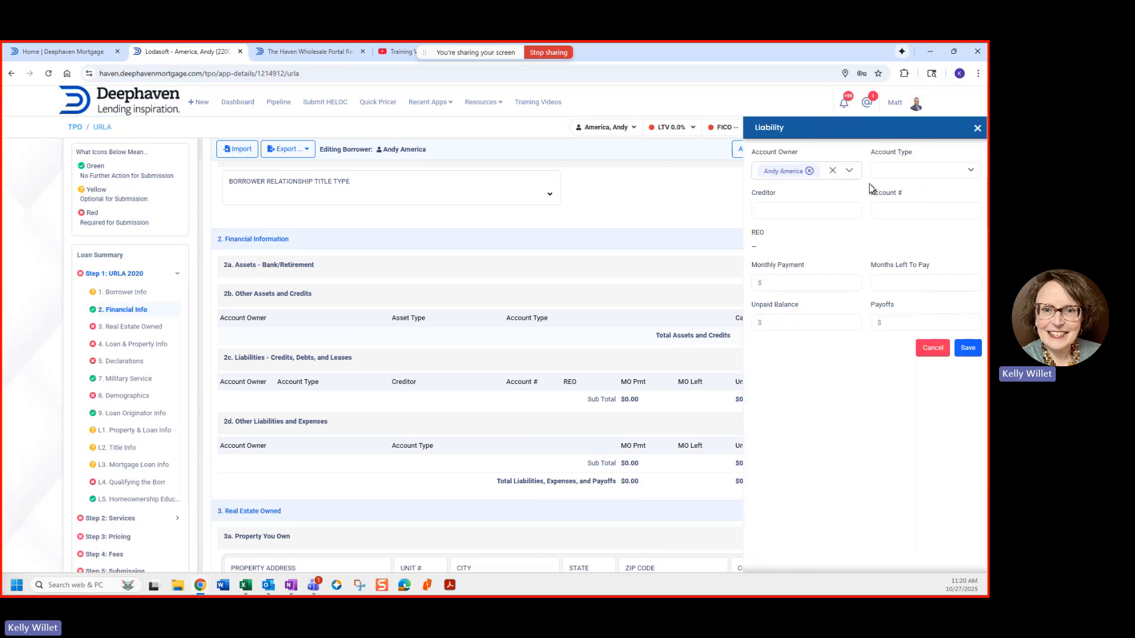
pyautogui.click(892, 175)
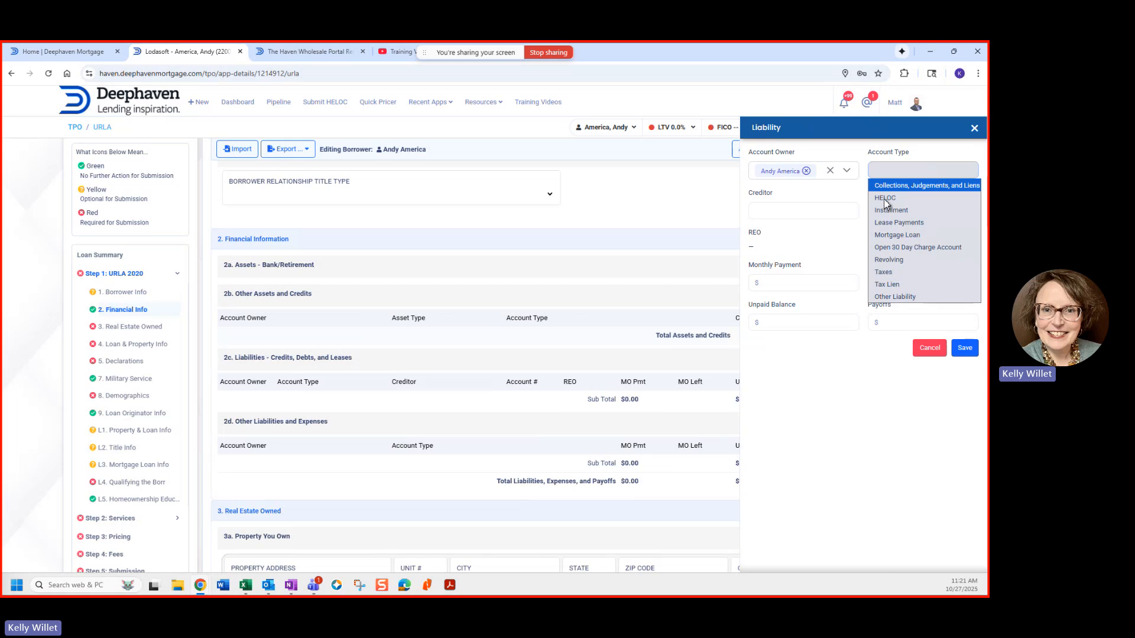
pyautogui.click(811, 470)
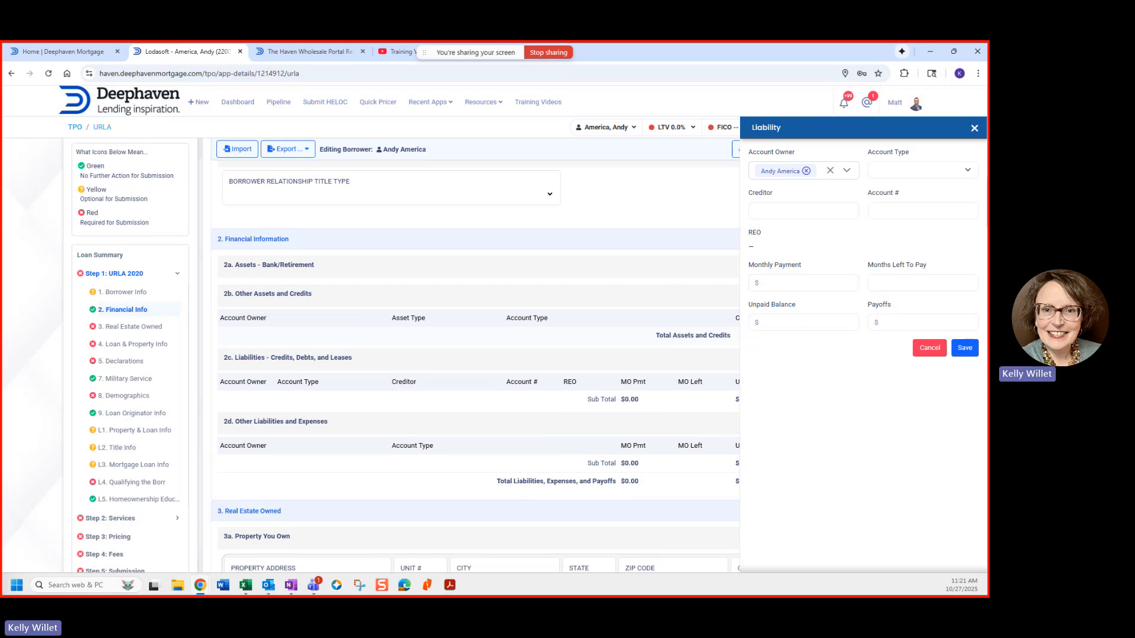
pyautogui.click(971, 130)
pyautogui.scroll(-1, 512, 393)
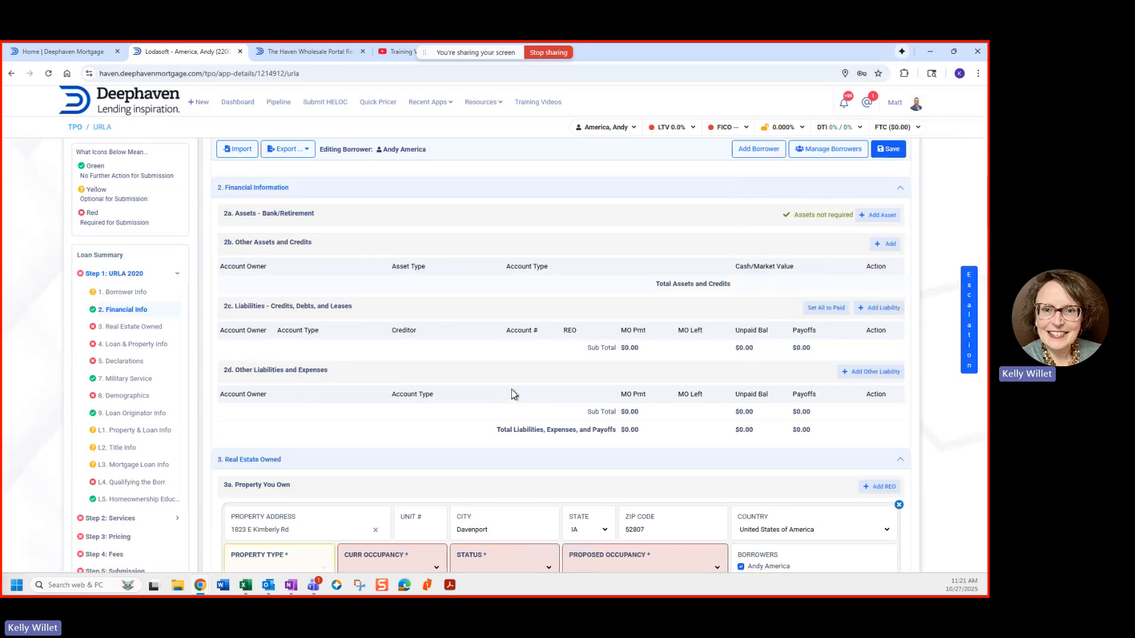
# Step: Set the owned property to Primary Residence, status Pending Sale, proposed occupancy Other
pyautogui.scroll(-3, 512, 389)
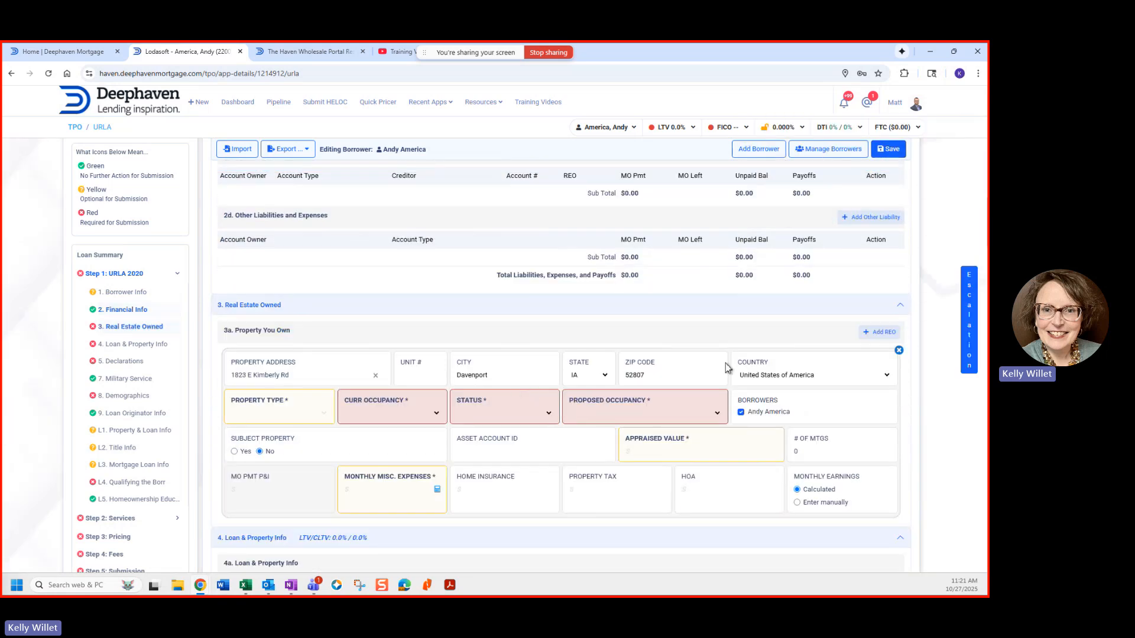
pyautogui.scroll(-1, 242, 272)
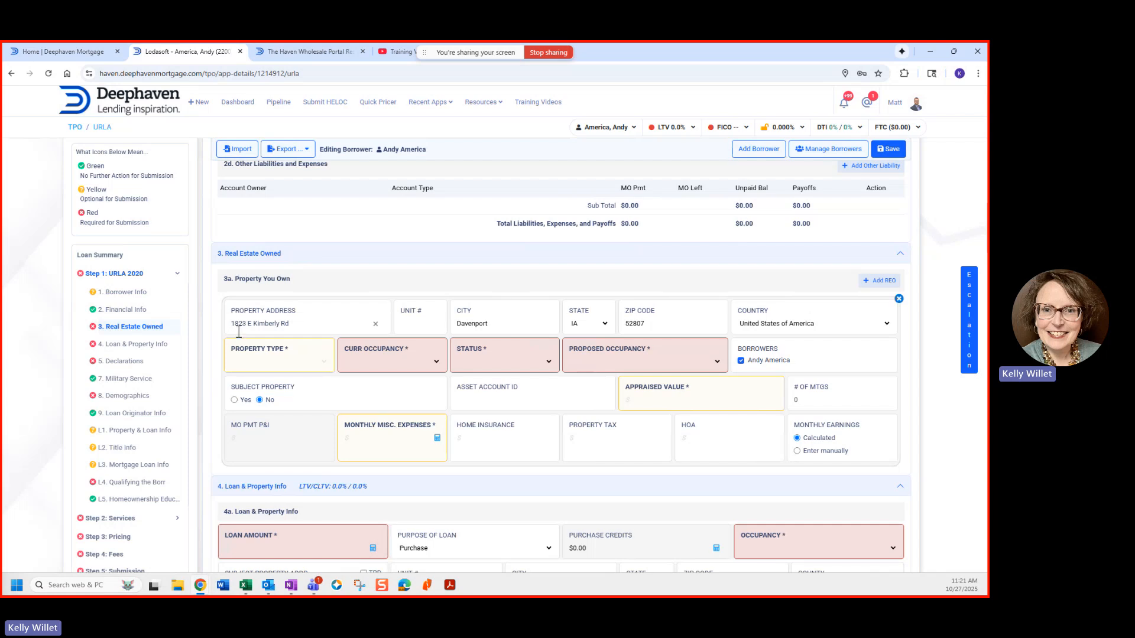
pyautogui.click(378, 364)
pyautogui.click(379, 388)
pyautogui.click(468, 370)
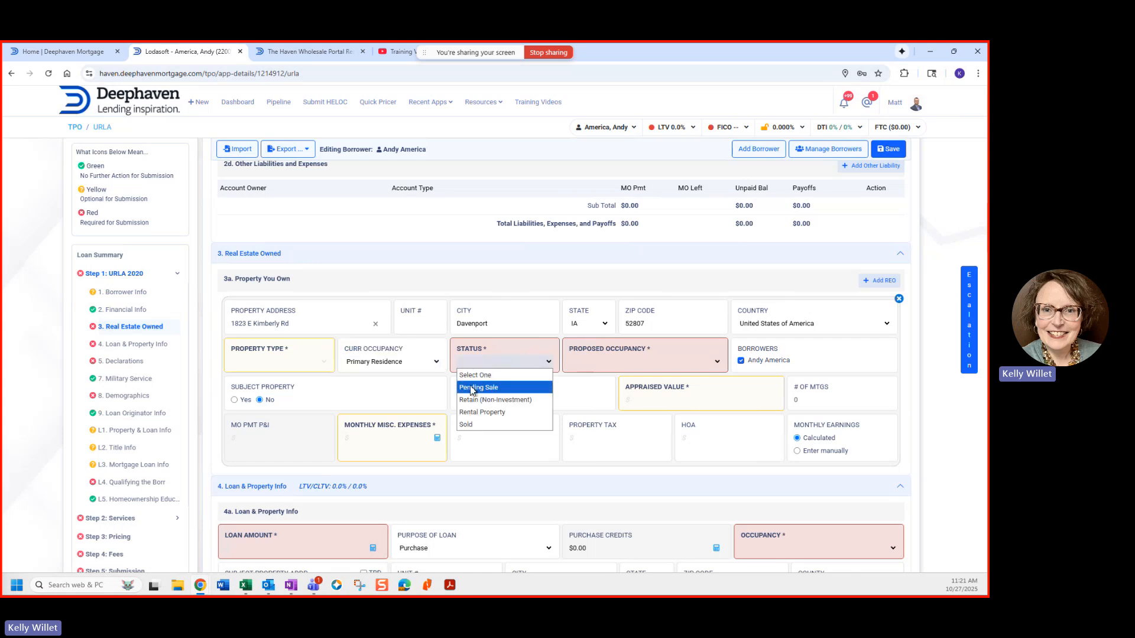
pyautogui.click(471, 388)
pyautogui.click(619, 368)
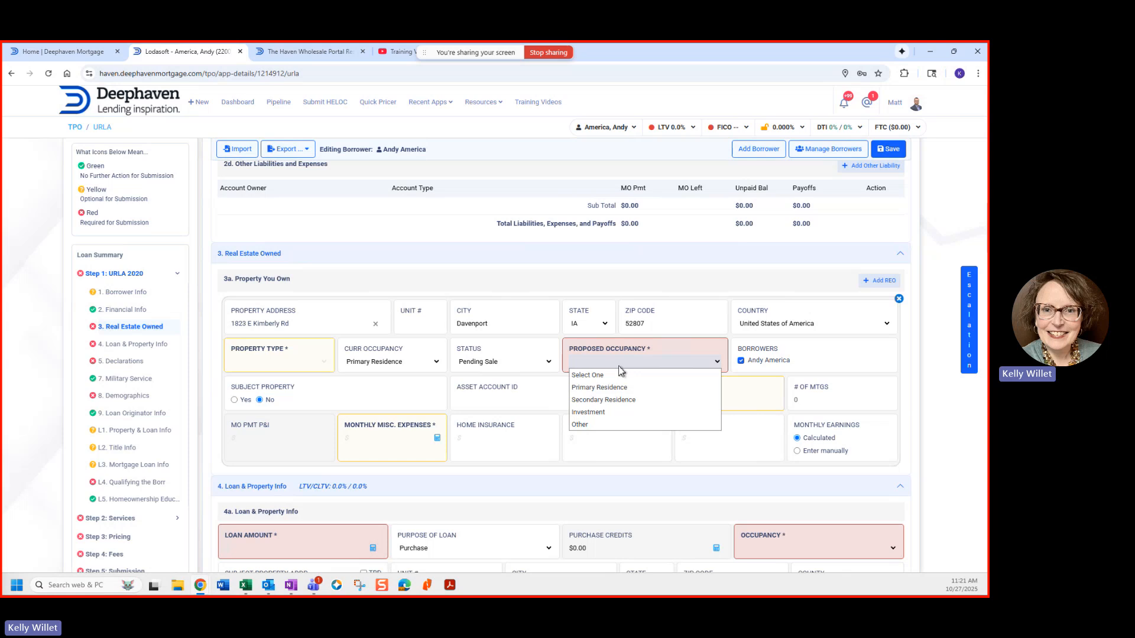
pyautogui.click(583, 425)
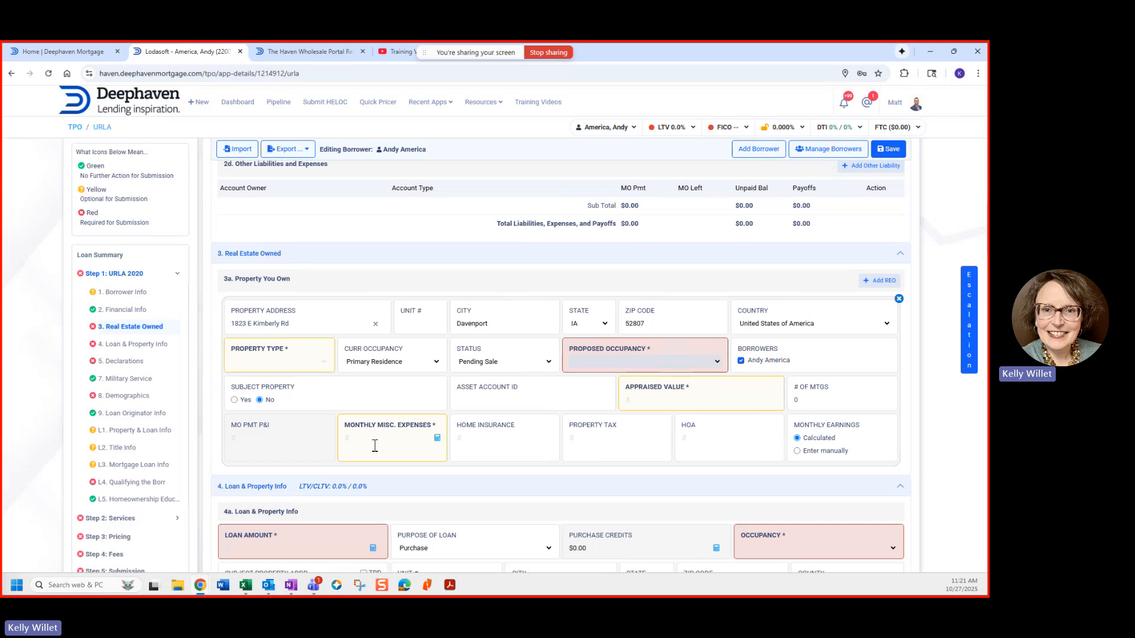
pyautogui.scroll(-1, 375, 446)
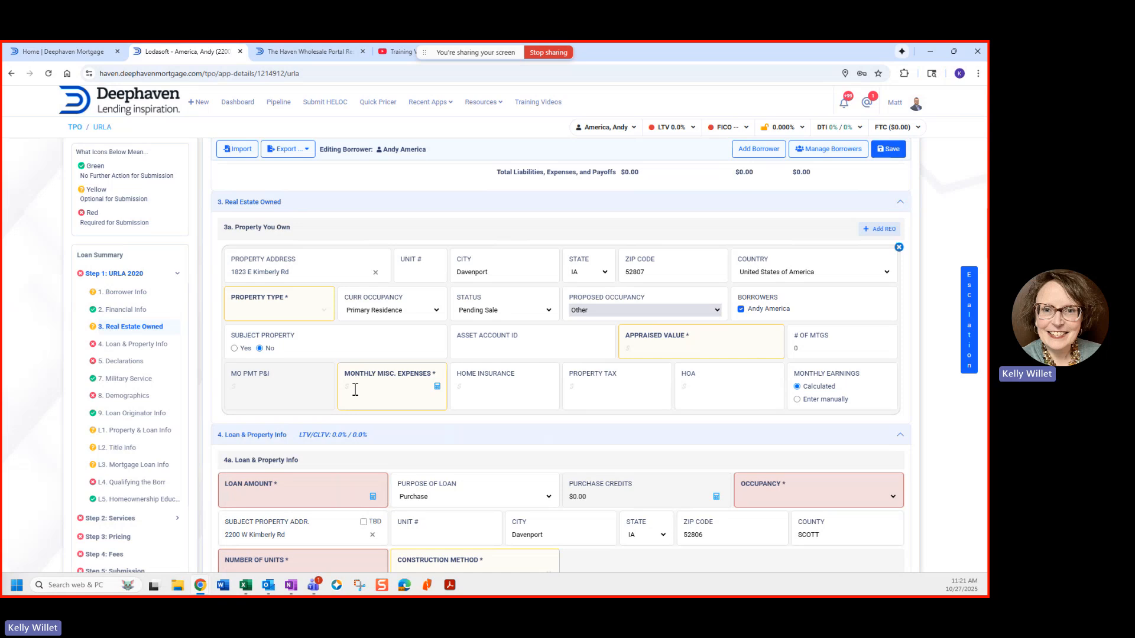
pyautogui.scroll(-3, 357, 395)
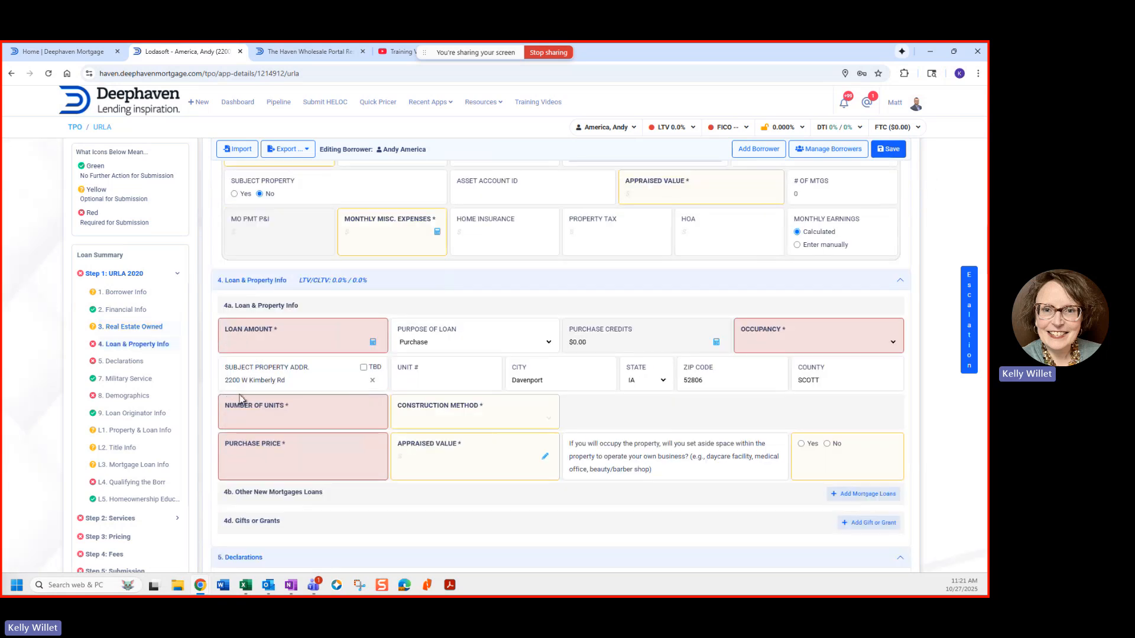
# Step: Clear the downpayment in the Loan Amount Calculator, leaving the amounts at $0.00
pyautogui.moveTo(226, 381); pyautogui.dragTo(247, 398)
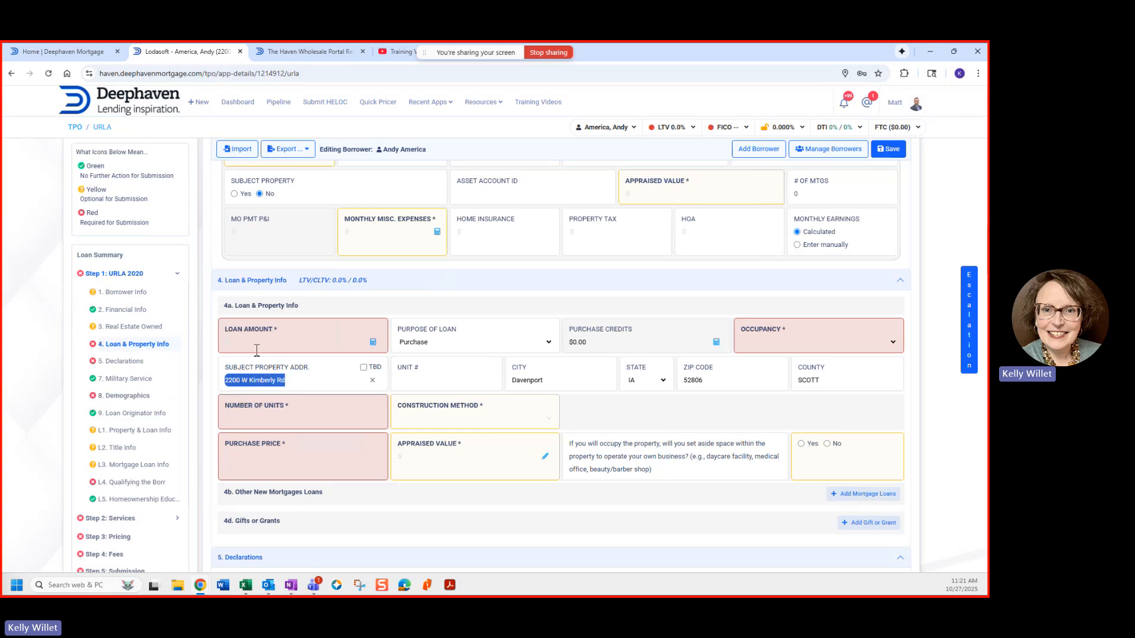
pyautogui.click(373, 344)
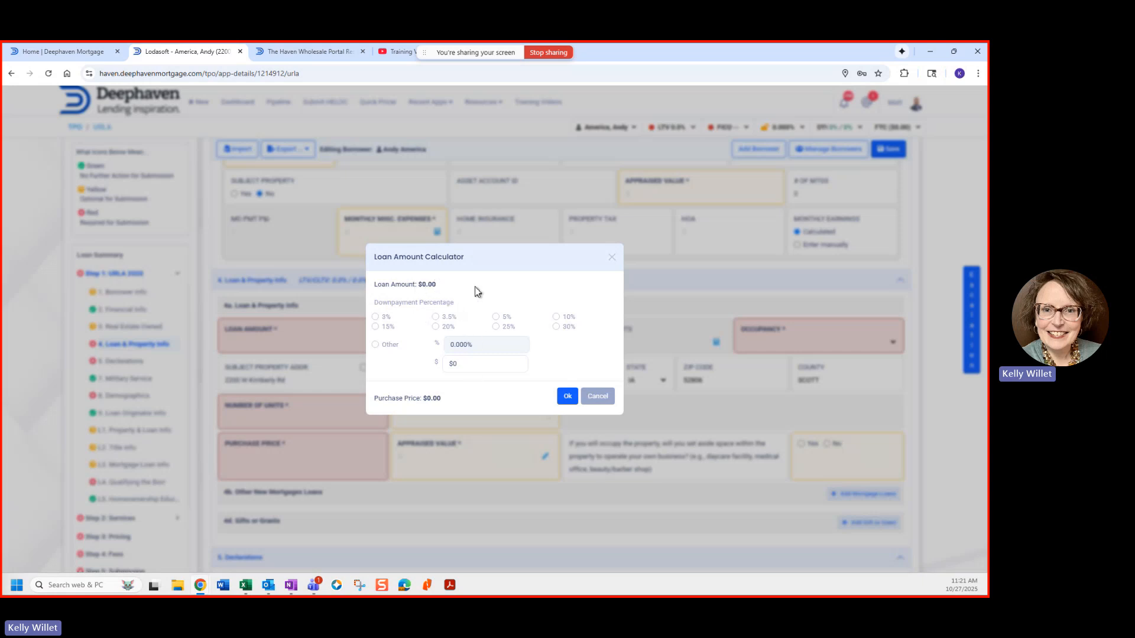
pyautogui.moveTo(432, 285); pyautogui.dragTo(474, 287)
pyautogui.click(449, 276)
pyautogui.click(473, 367)
pyautogui.press('BackSpace')
pyautogui.press('BackSpace')
pyautogui.click(437, 285)
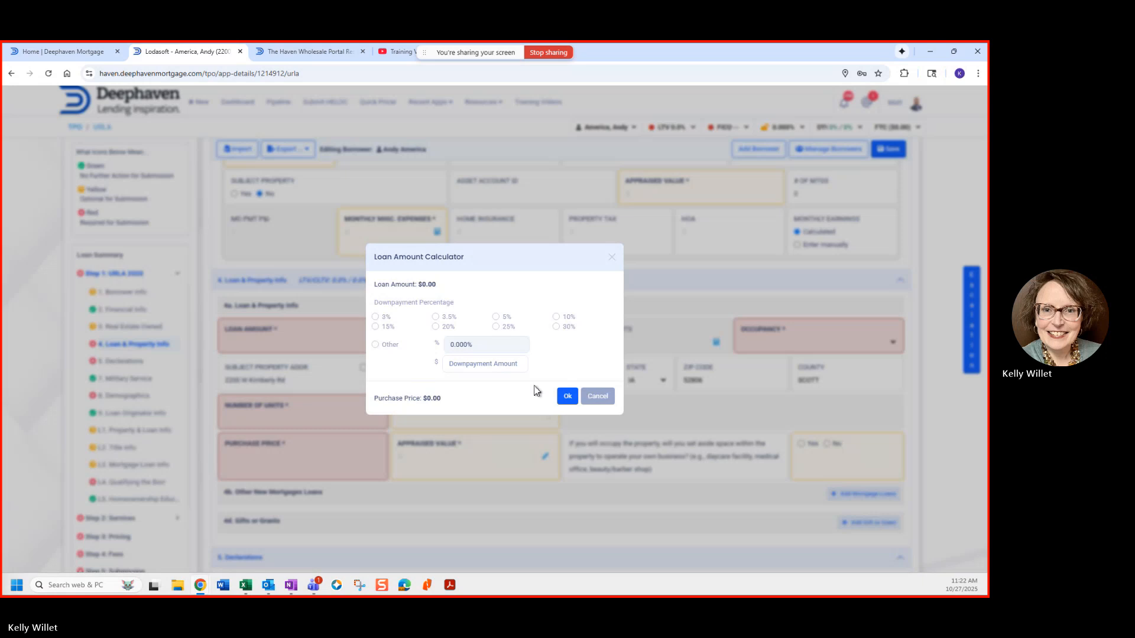
# Step: Enter a $600,000 loan amount with Primary Residence occupancy
pyautogui.click(567, 396)
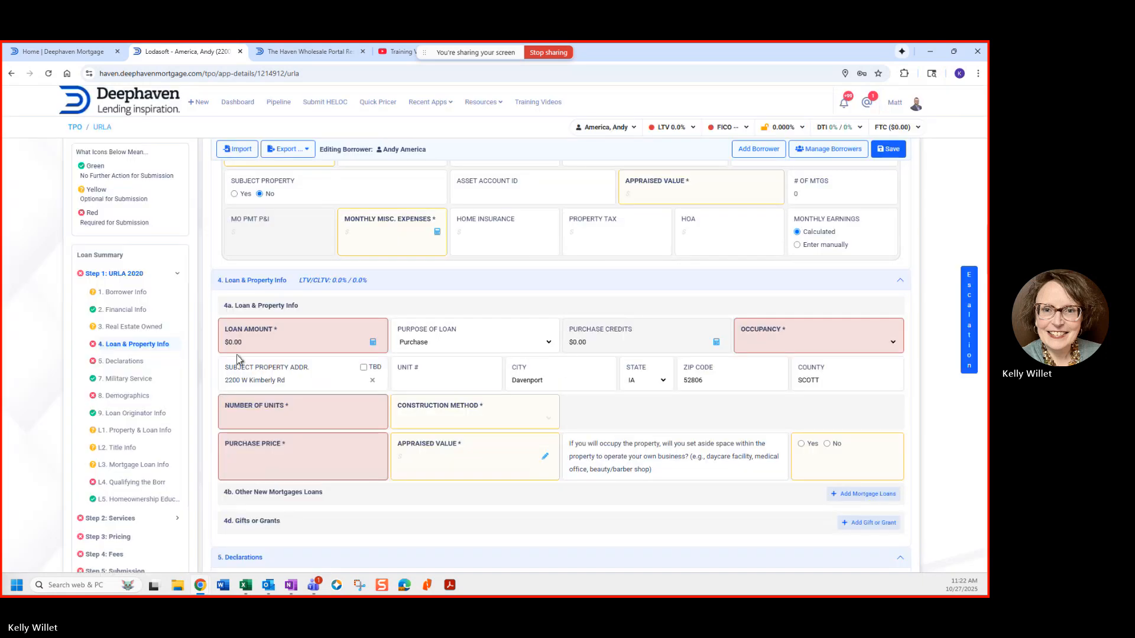
pyautogui.click(223, 347)
pyautogui.write('6')
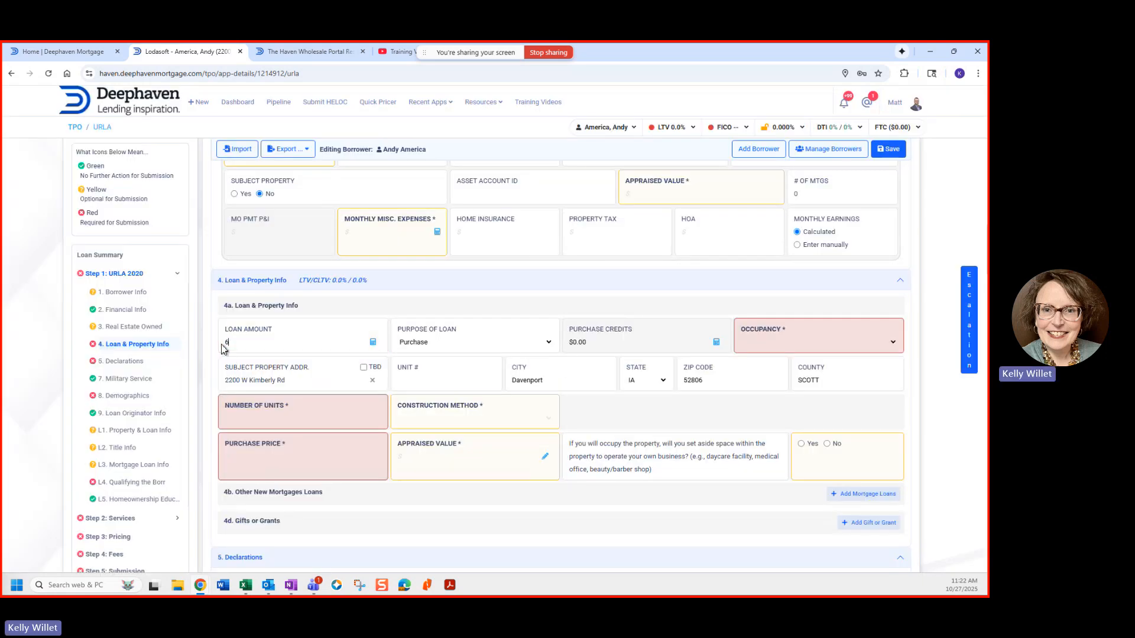
pyautogui.write('00,000')
pyautogui.press('Tab')
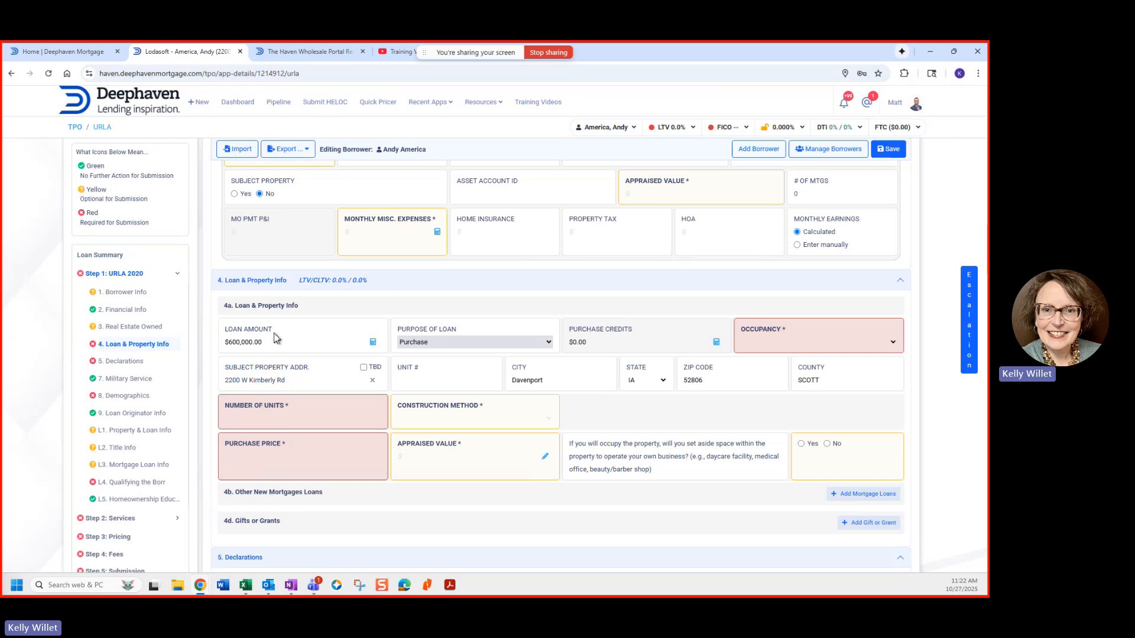
pyautogui.click(750, 348)
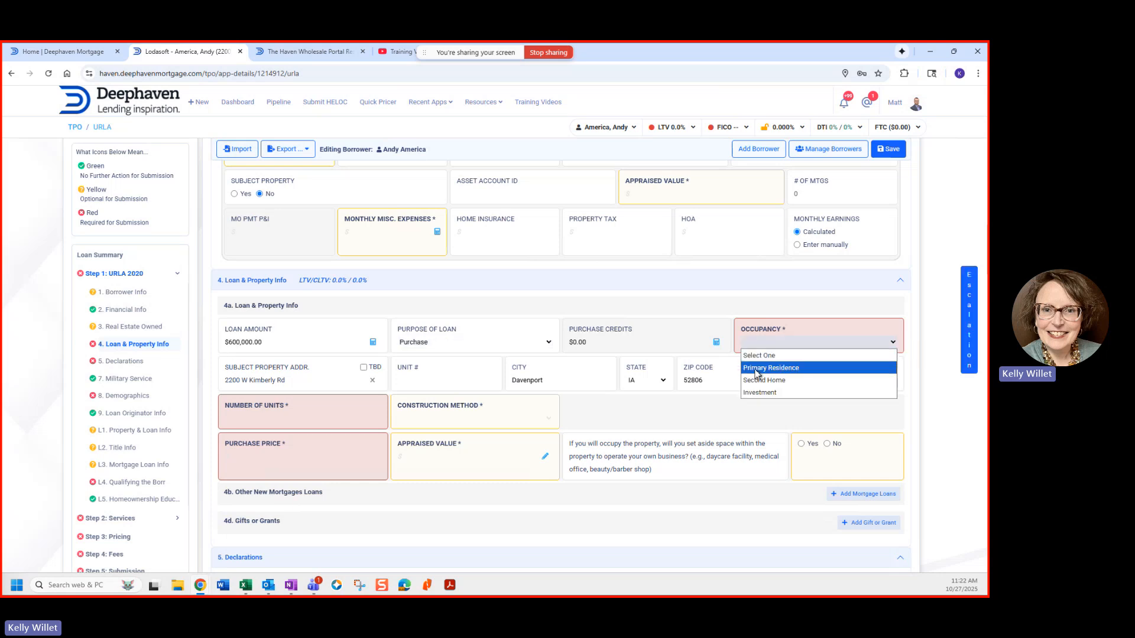
pyautogui.click(769, 369)
# Step: Enter 1 unit and a $1,000,000.00 purchase price, giving 60% LTV
pyautogui.click(250, 421)
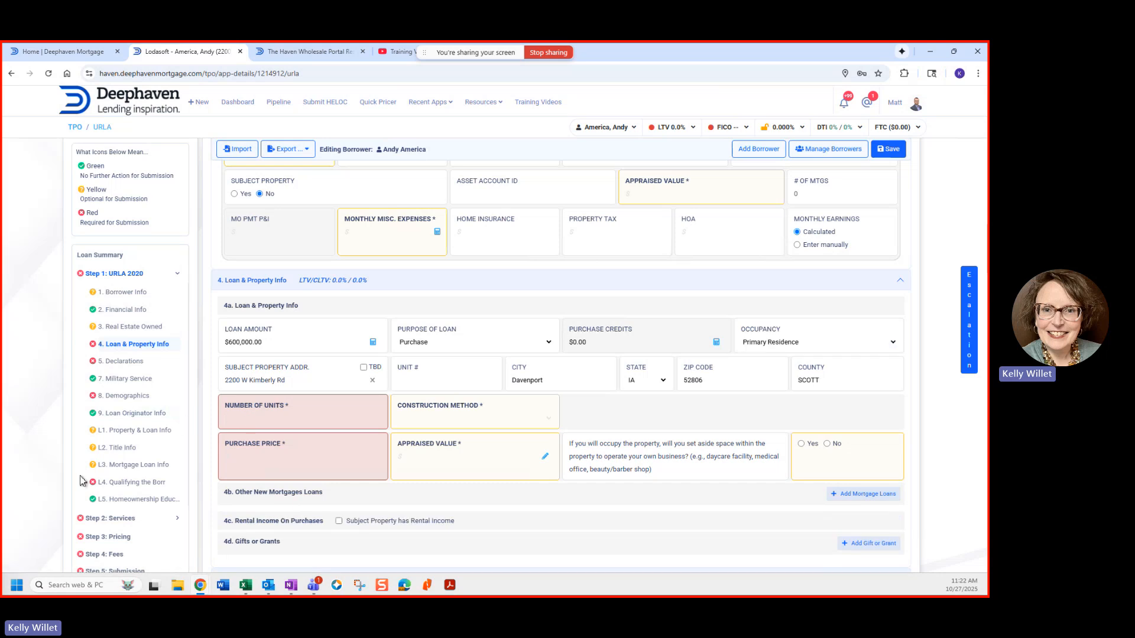
pyautogui.write('1')
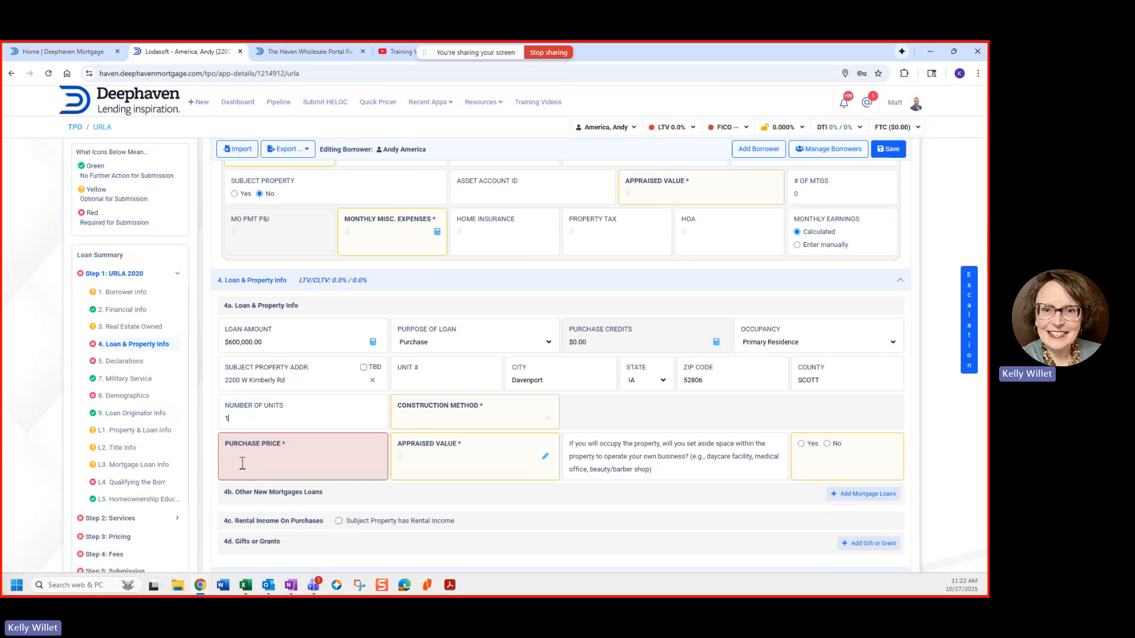
pyautogui.click(239, 476)
pyautogui.write('1')
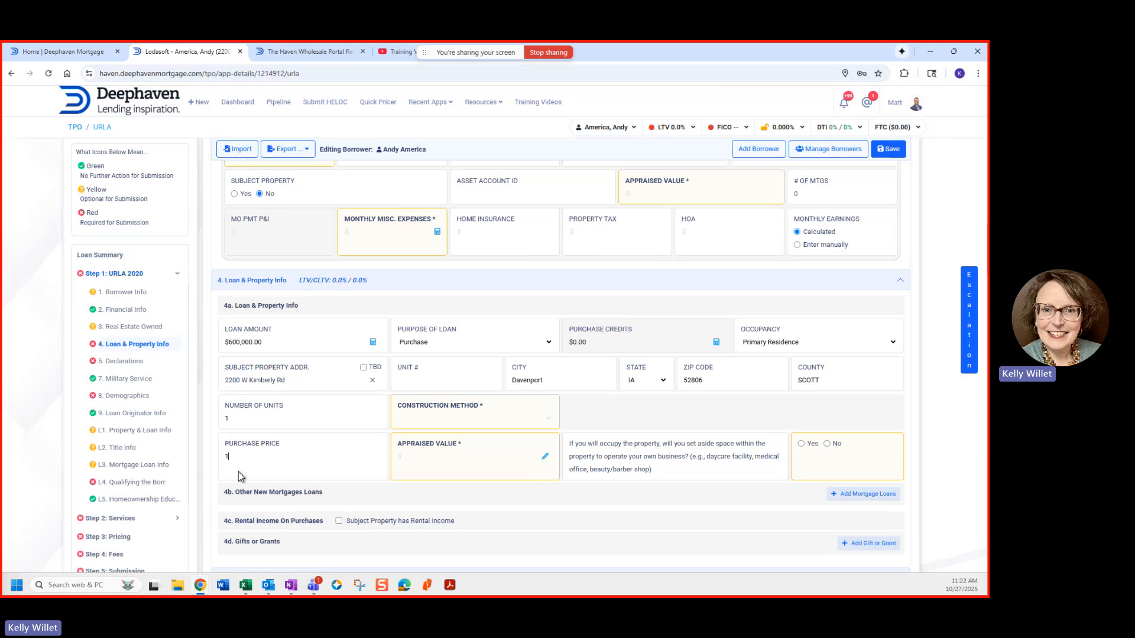
pyautogui.write(',000')
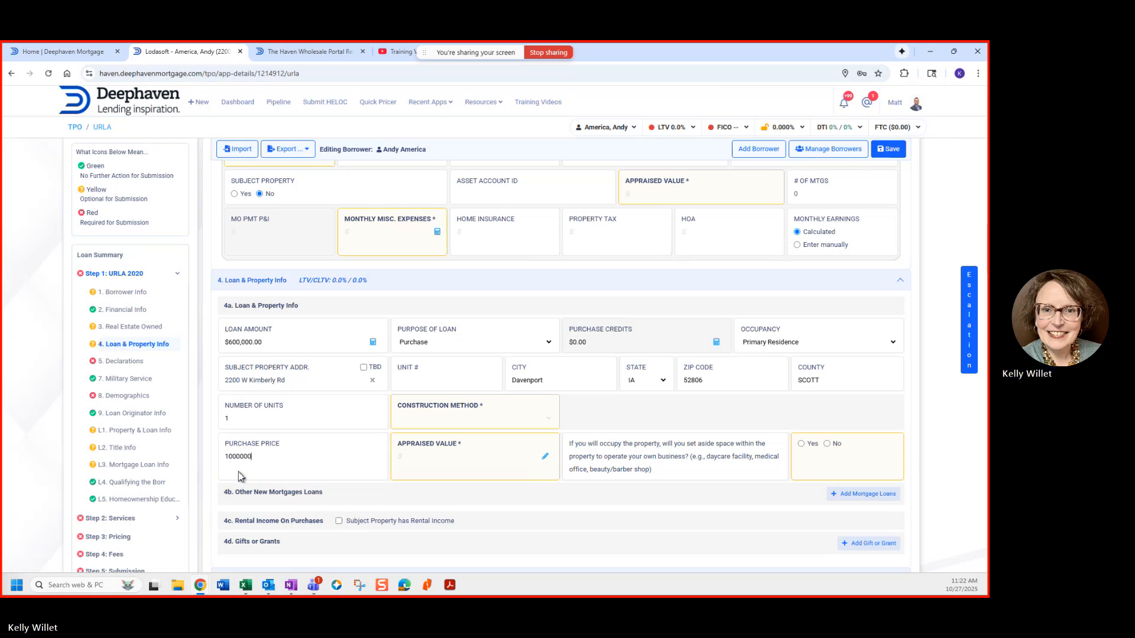
pyautogui.write(',000.0')
pyautogui.press('Tab')
pyautogui.scroll(-2, 450, 414)
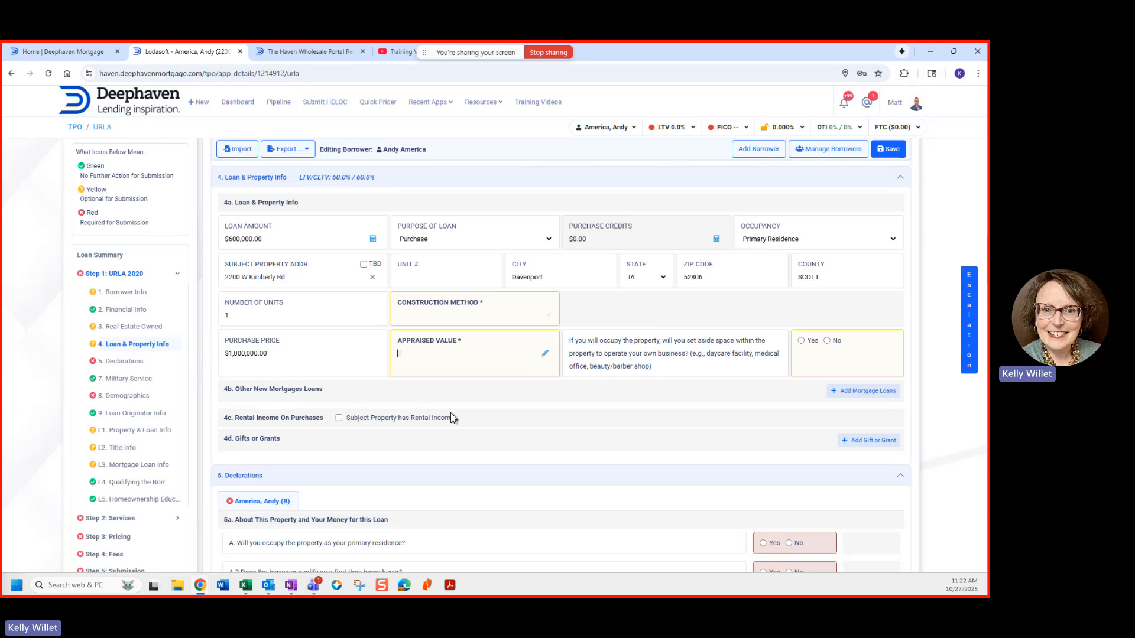
pyautogui.scroll(-5, 450, 413)
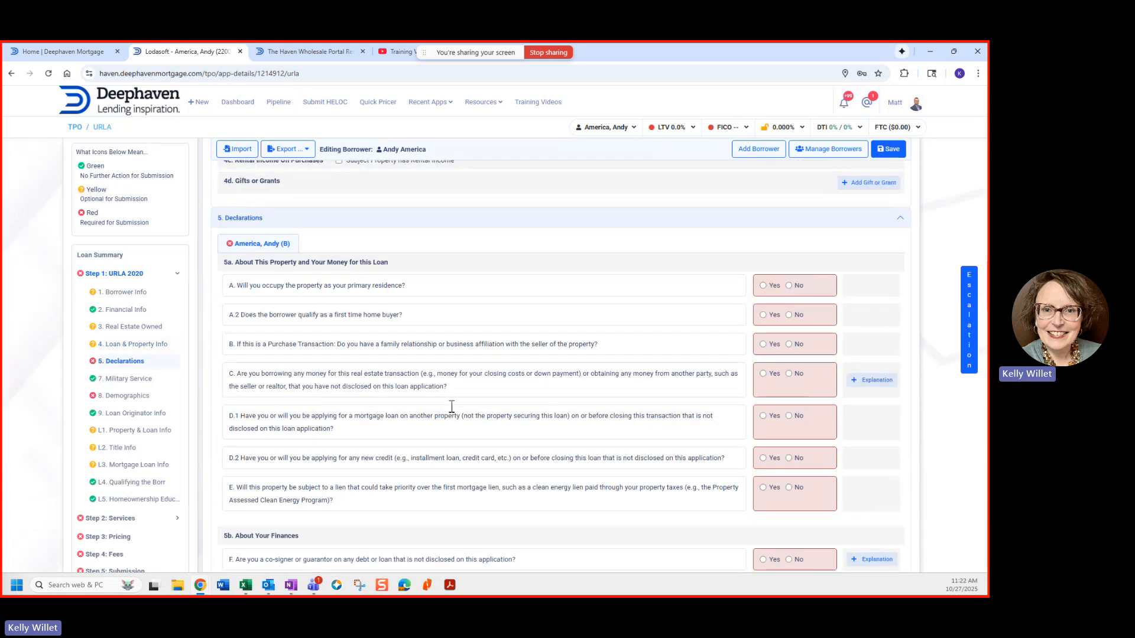
# Step: Answer Yes to primary-residence occupancy and prior ownership, with Primary Residence as the property type
pyautogui.scroll(-1, 450, 414)
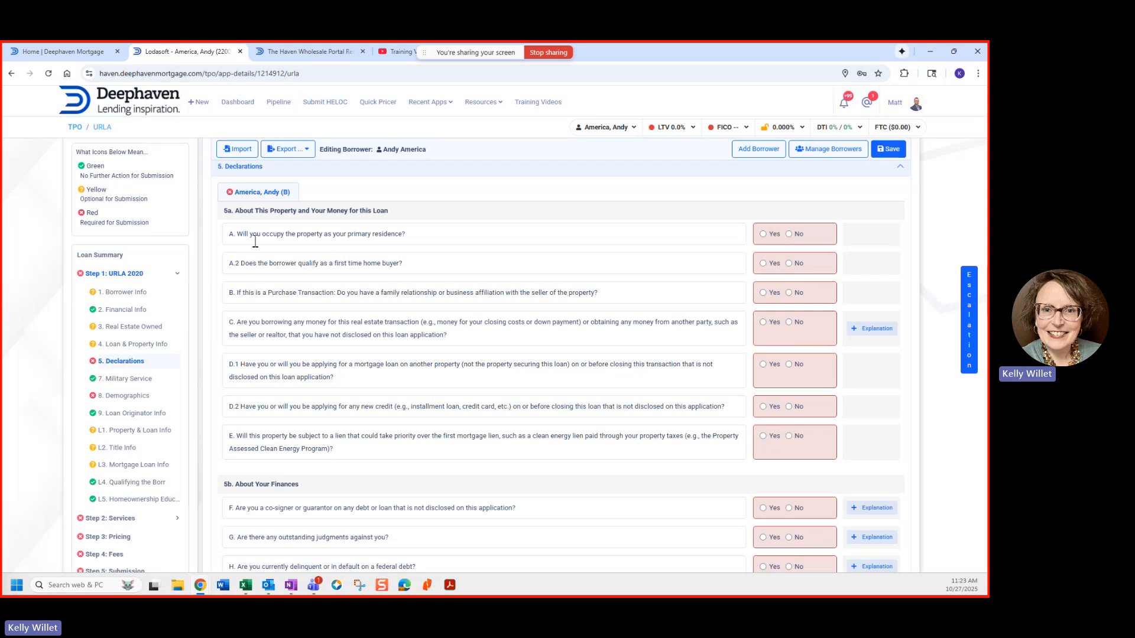
pyautogui.click(762, 235)
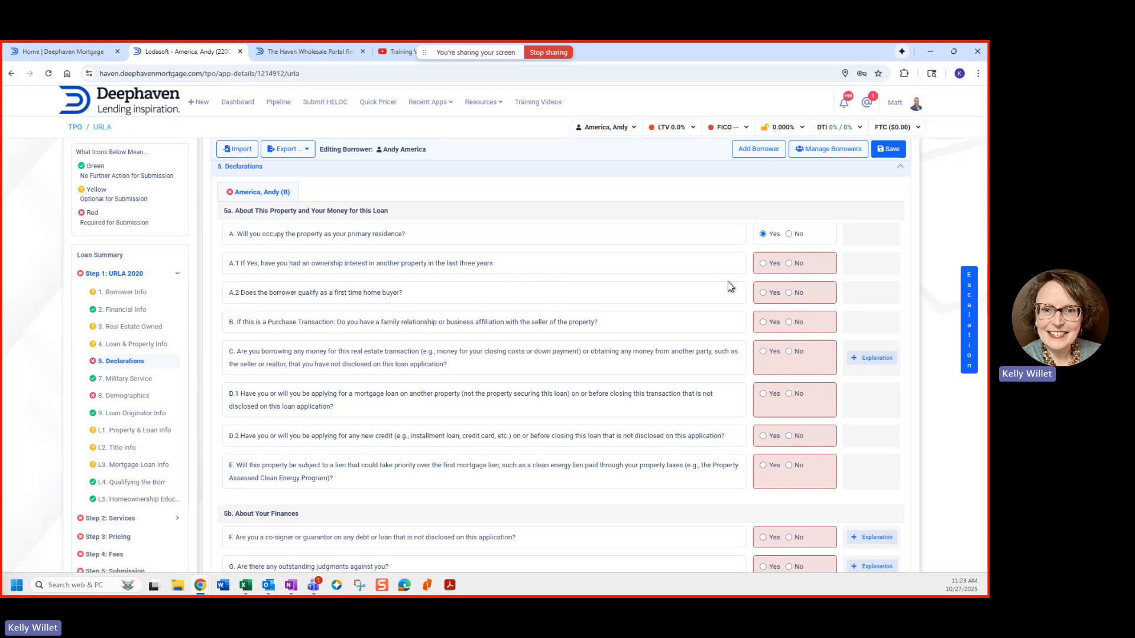
pyautogui.click(762, 263)
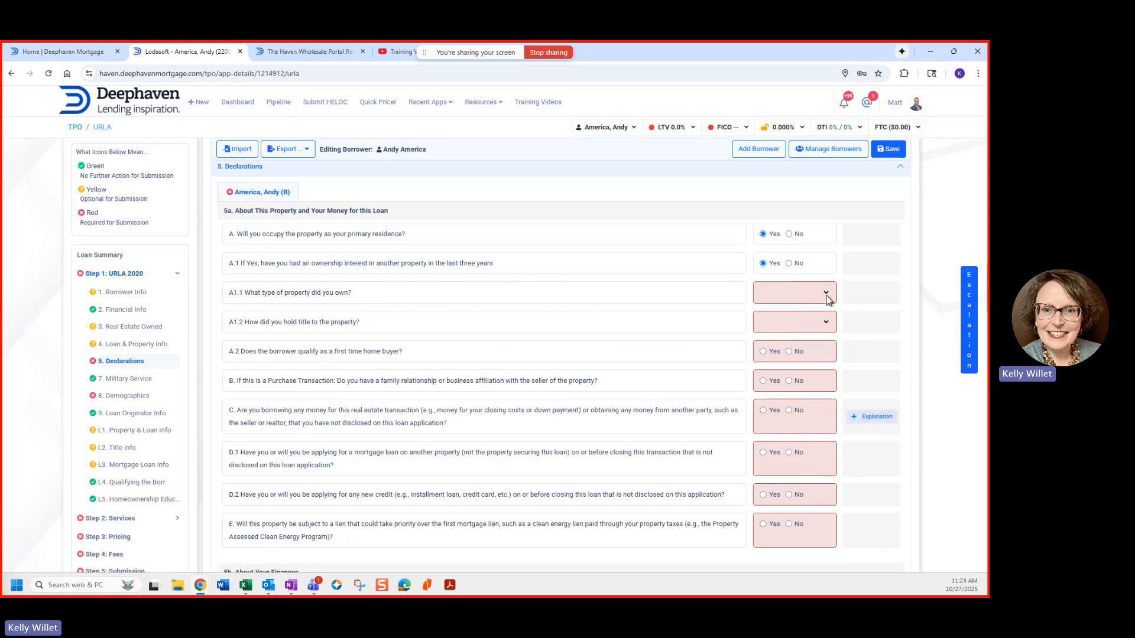
pyautogui.click(826, 295)
pyautogui.click(786, 305)
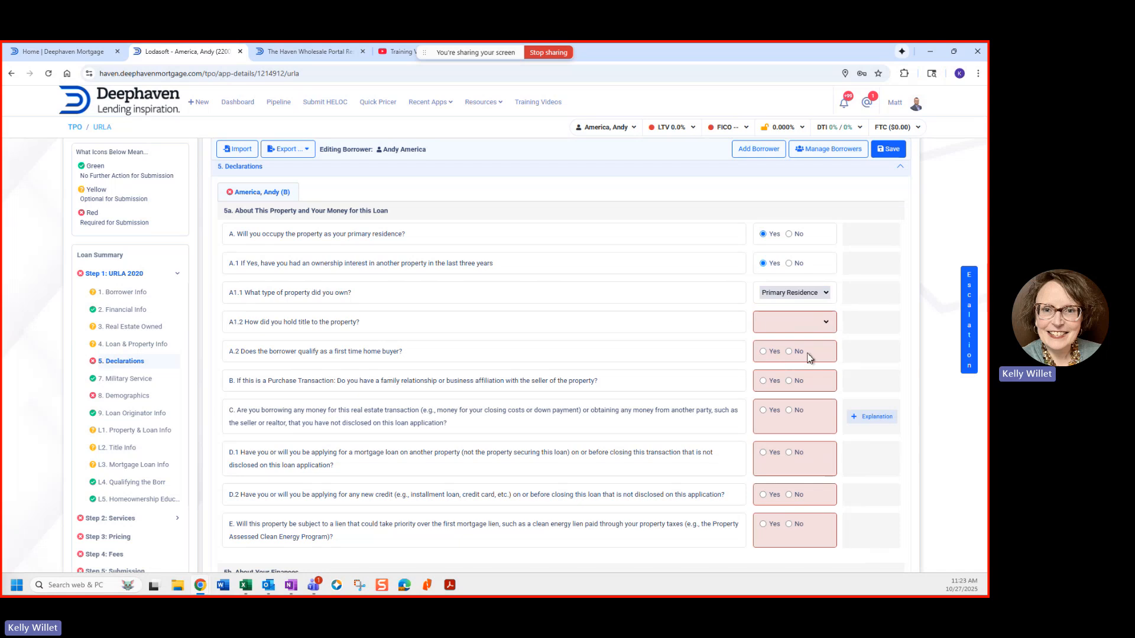
pyautogui.click(824, 324)
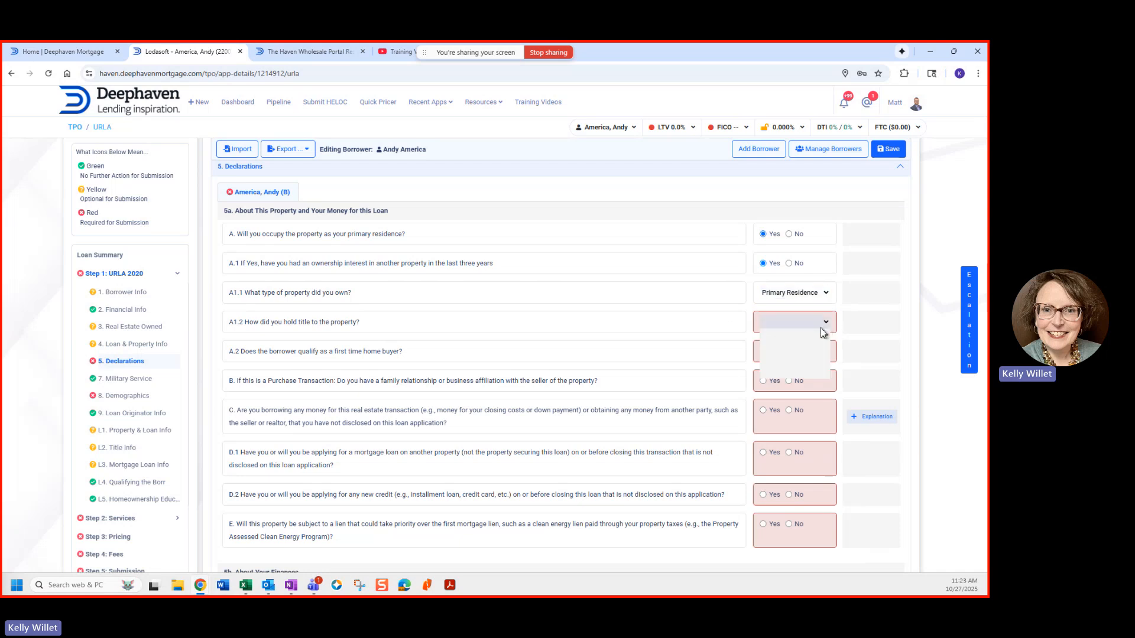
pyautogui.click(490, 341)
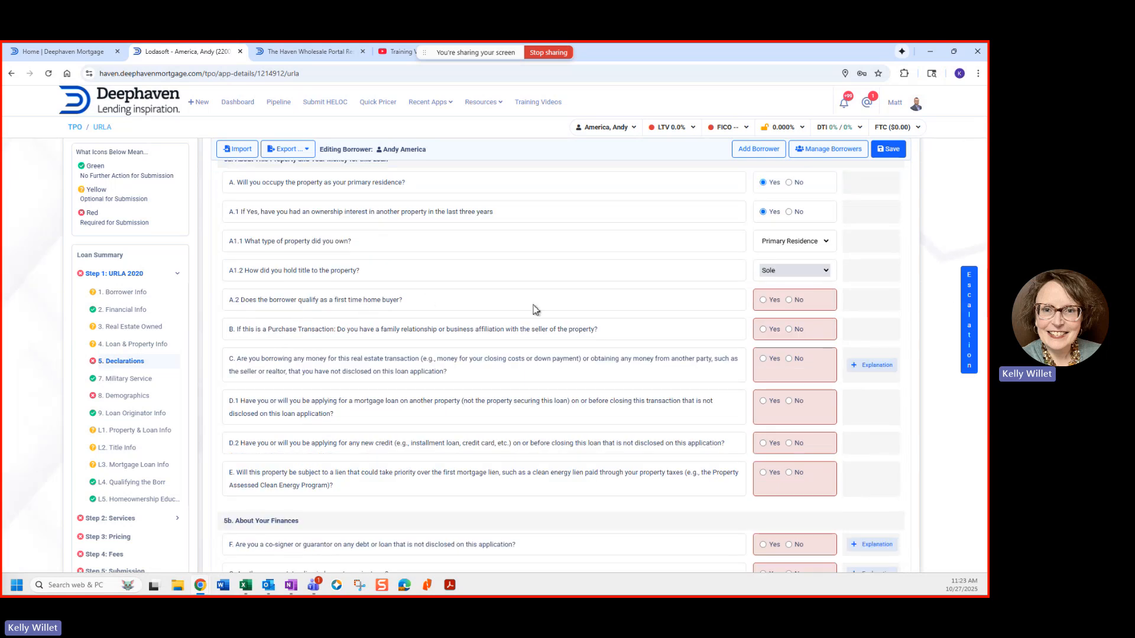
# Step: Answer No to first-time home buyer and declaration questions B, C, D.1, D.2 and E
pyautogui.click(789, 299)
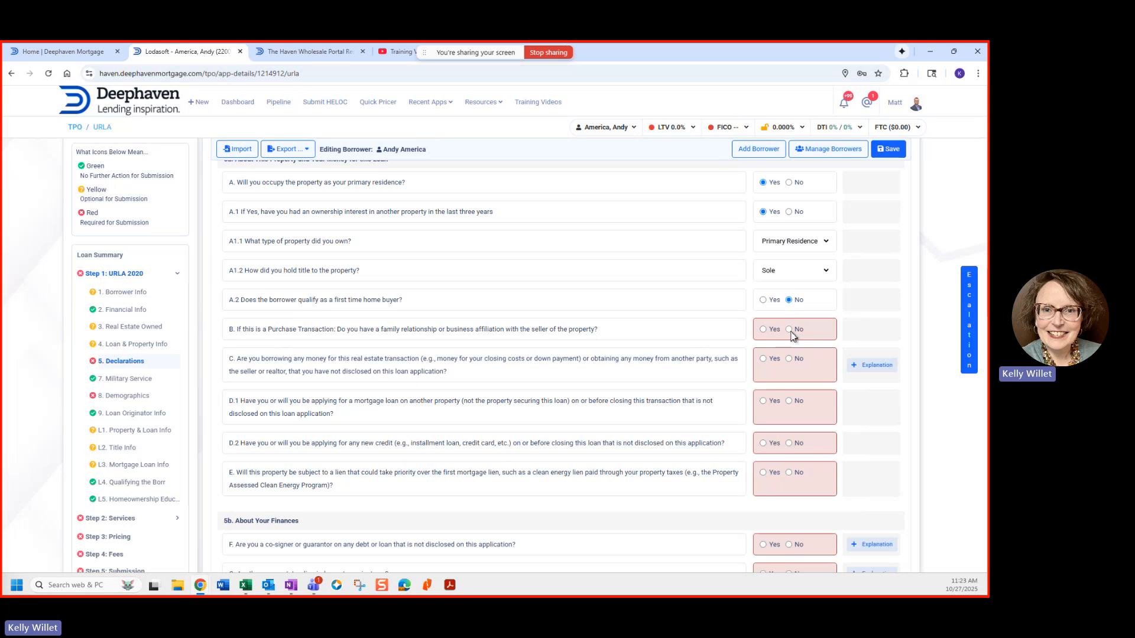
pyautogui.click(789, 329)
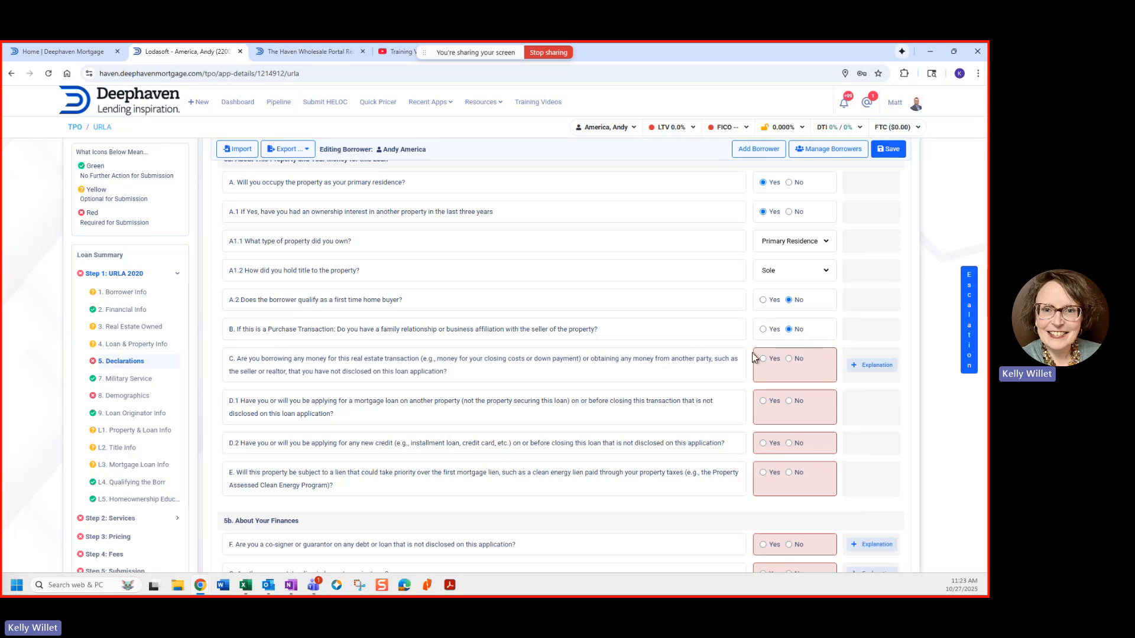
pyautogui.click(789, 358)
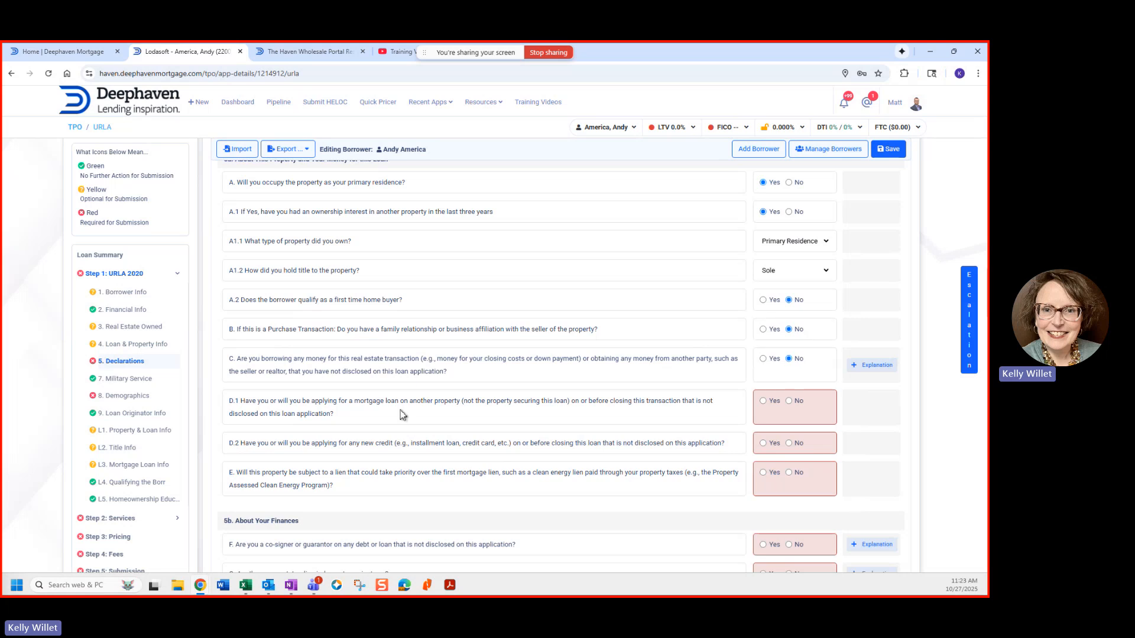
pyautogui.scroll(-1, 399, 410)
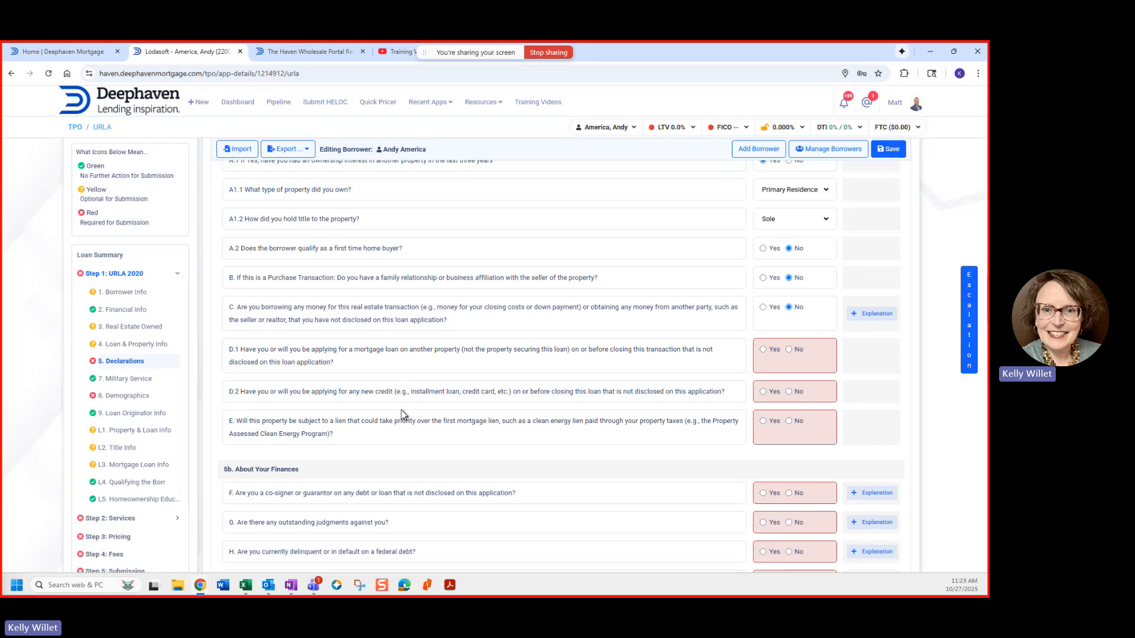
pyautogui.scroll(-1, 413, 373)
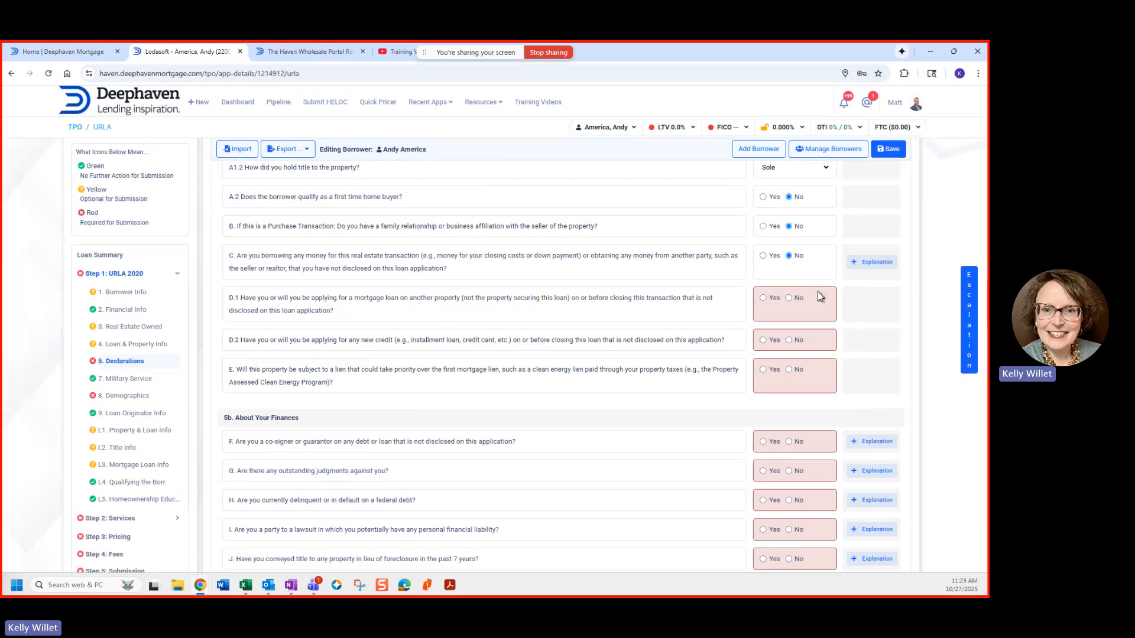
pyautogui.click(789, 298)
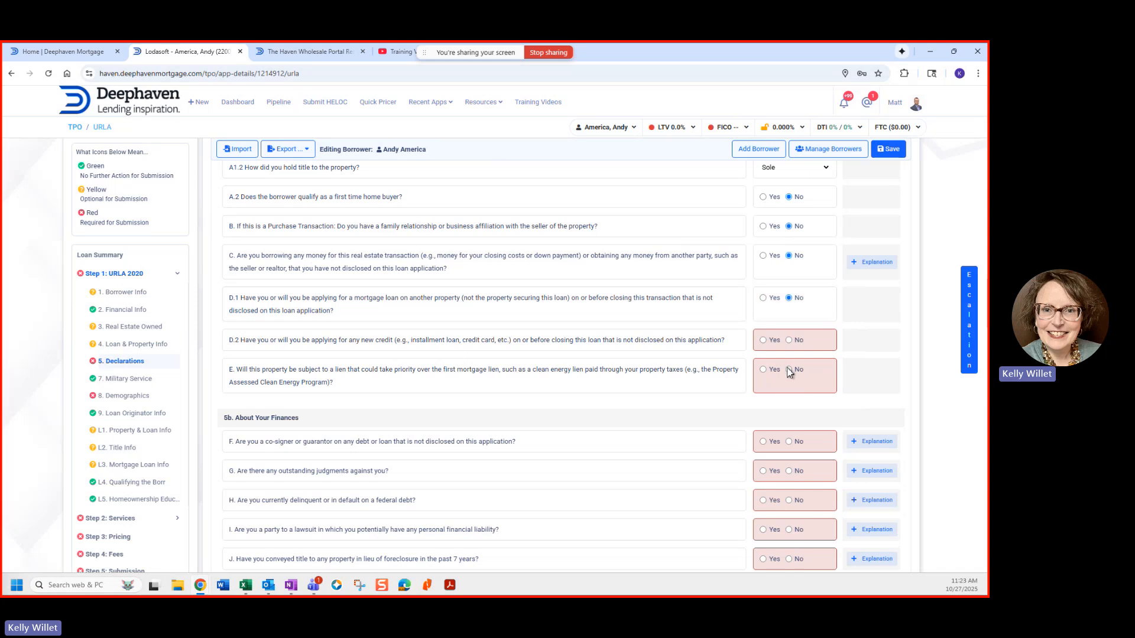
pyautogui.click(788, 340)
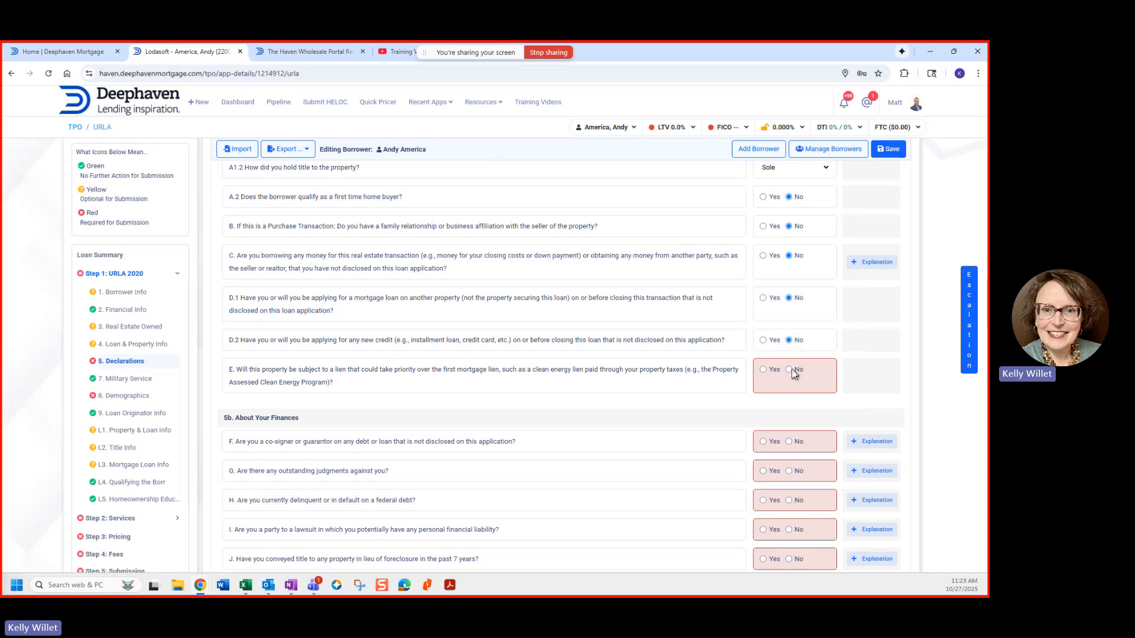
pyautogui.click(789, 369)
# Step: Answer No to declaration questions F, G, H, I, J, L and M
pyautogui.scroll(-3, 417, 441)
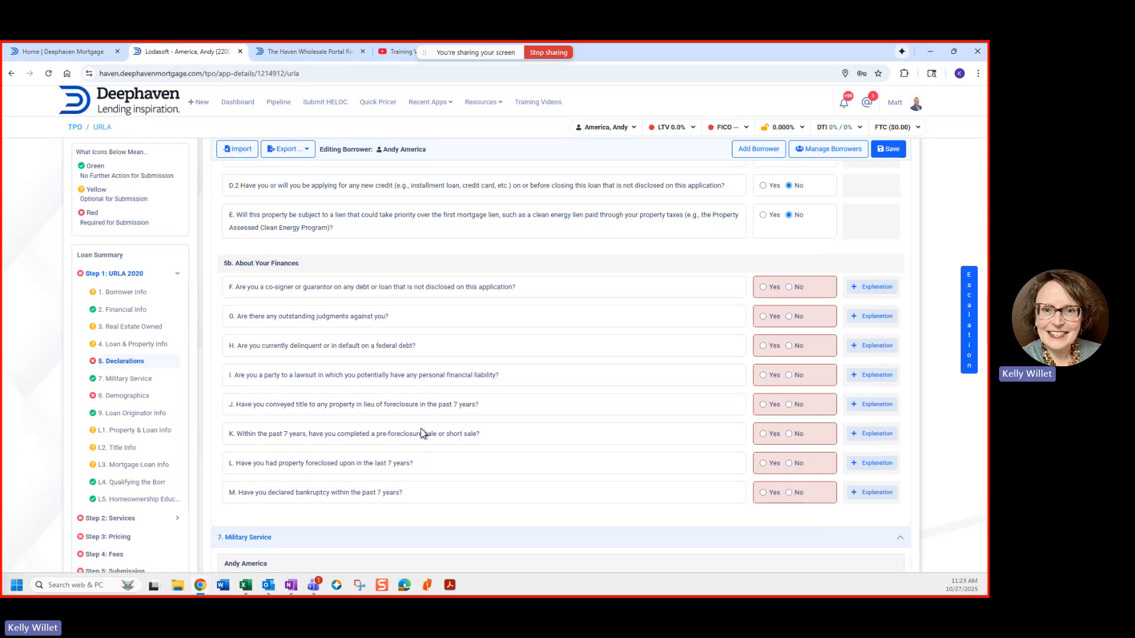
pyautogui.click(789, 288)
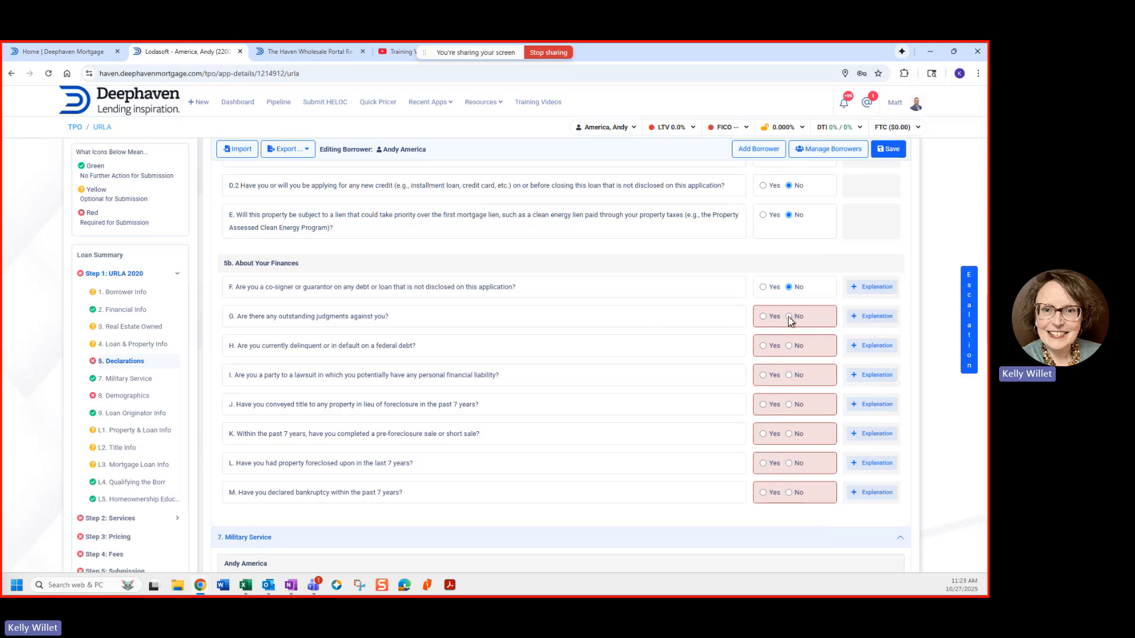
pyautogui.click(788, 317)
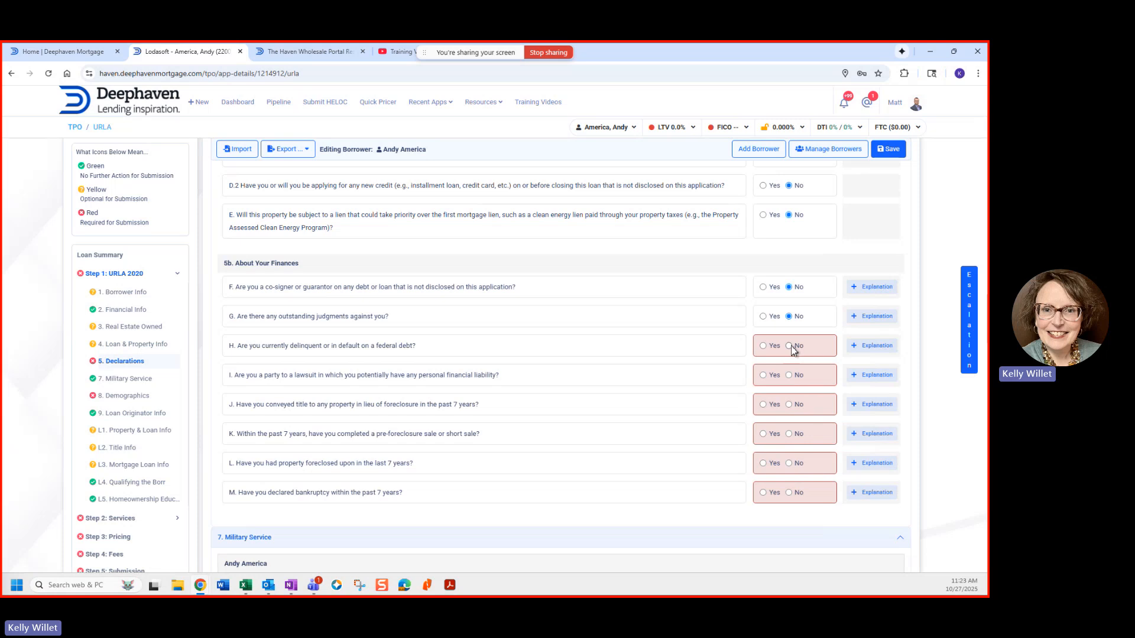
pyautogui.click(789, 375)
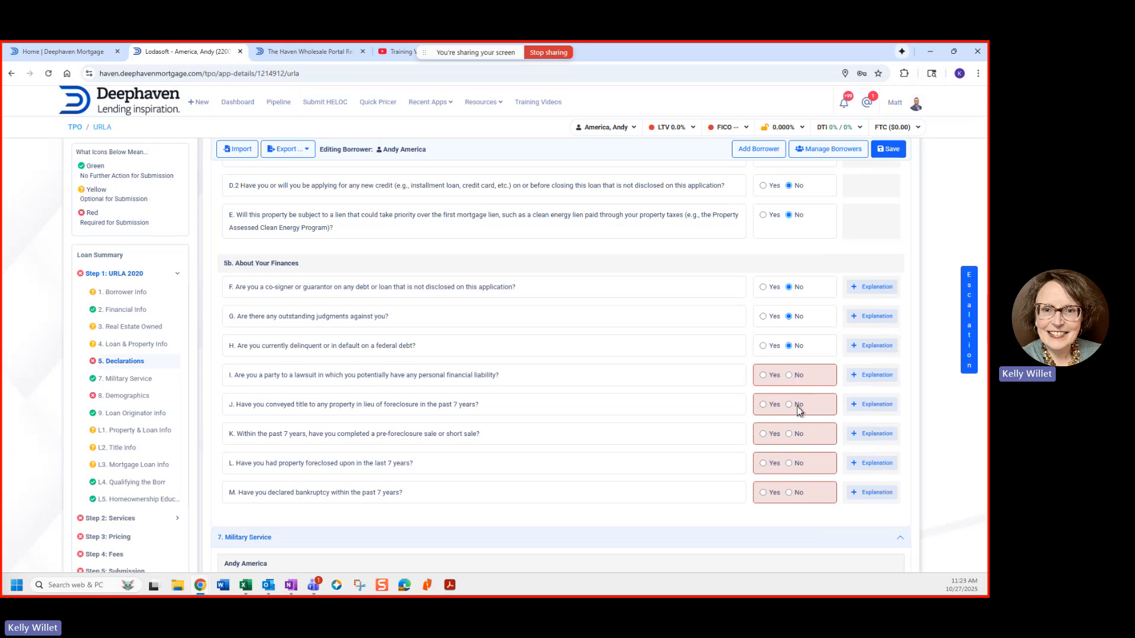
pyautogui.click(789, 405)
pyautogui.click(789, 434)
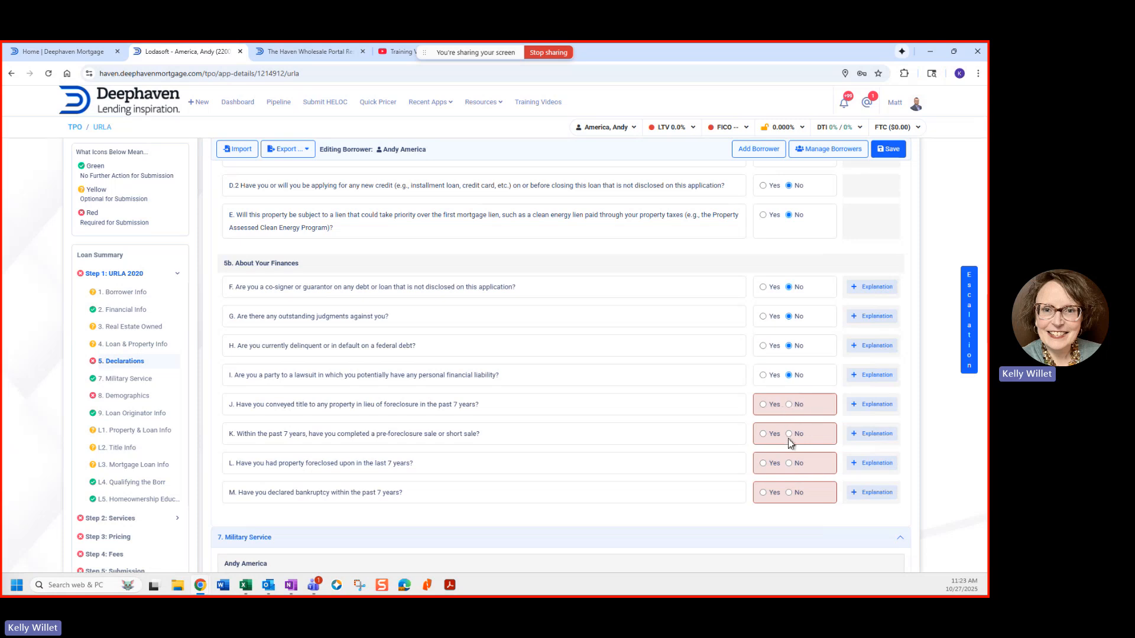
pyautogui.click(789, 464)
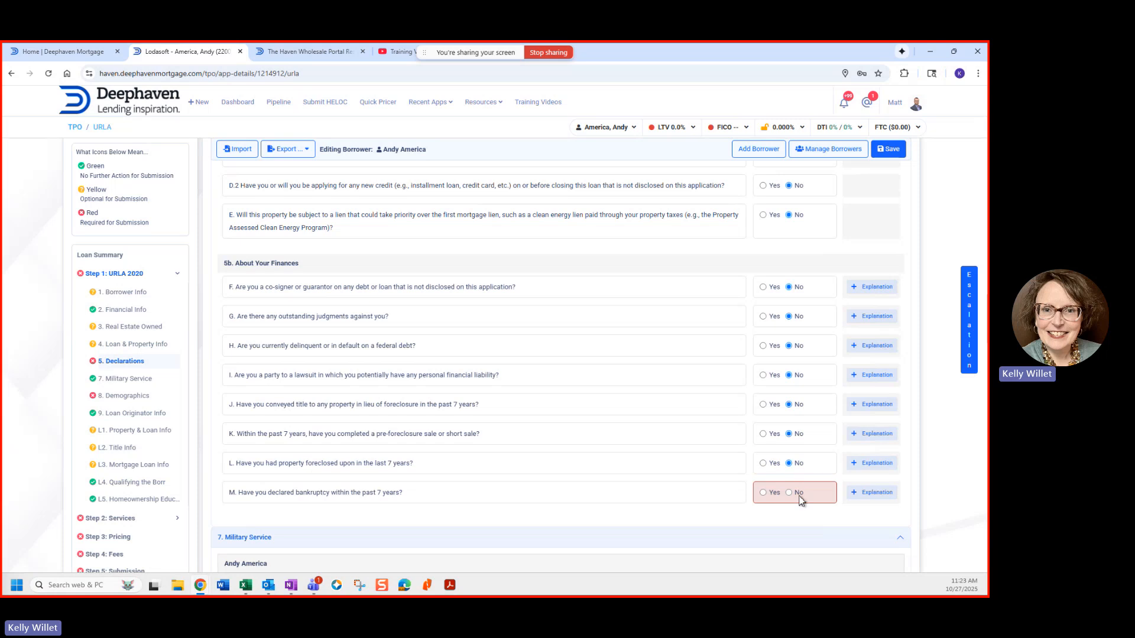
pyautogui.click(789, 493)
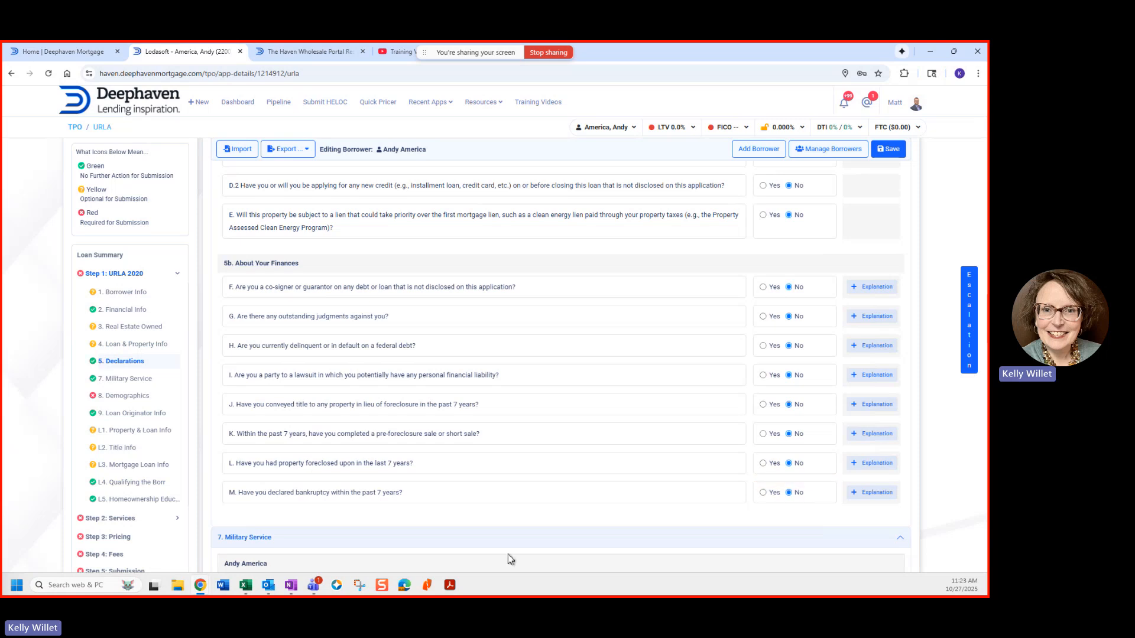
# Step: Answer No to military service, set ethnicity, sex and race to Information Not Provided, and choose Telephone
pyautogui.scroll(-4, 510, 527)
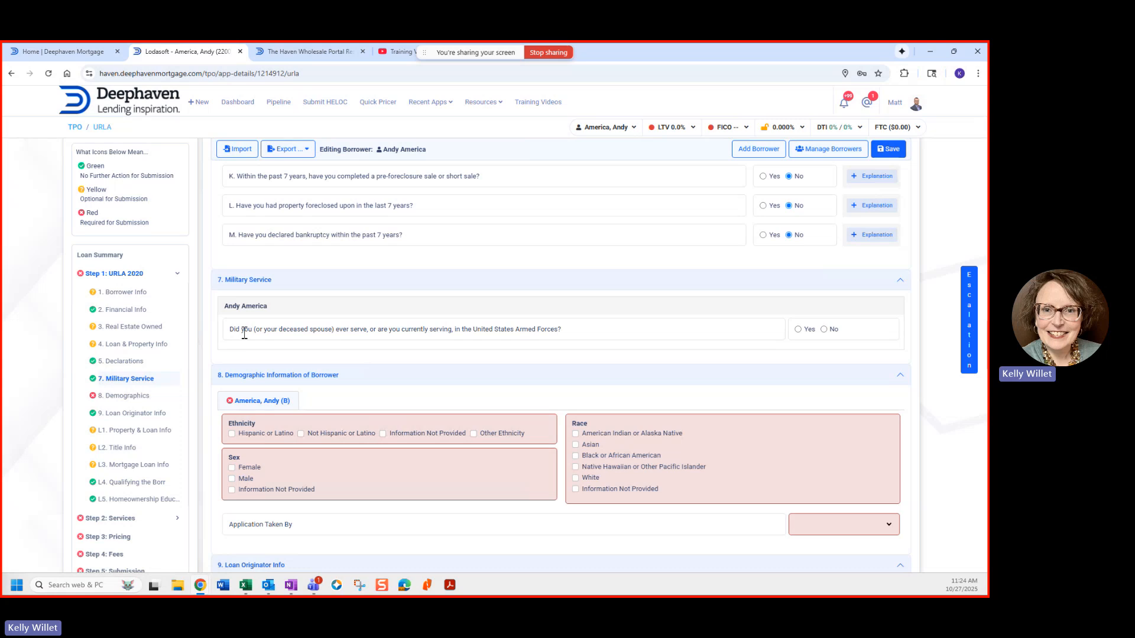
pyautogui.click(824, 330)
pyautogui.scroll(-1, 396, 388)
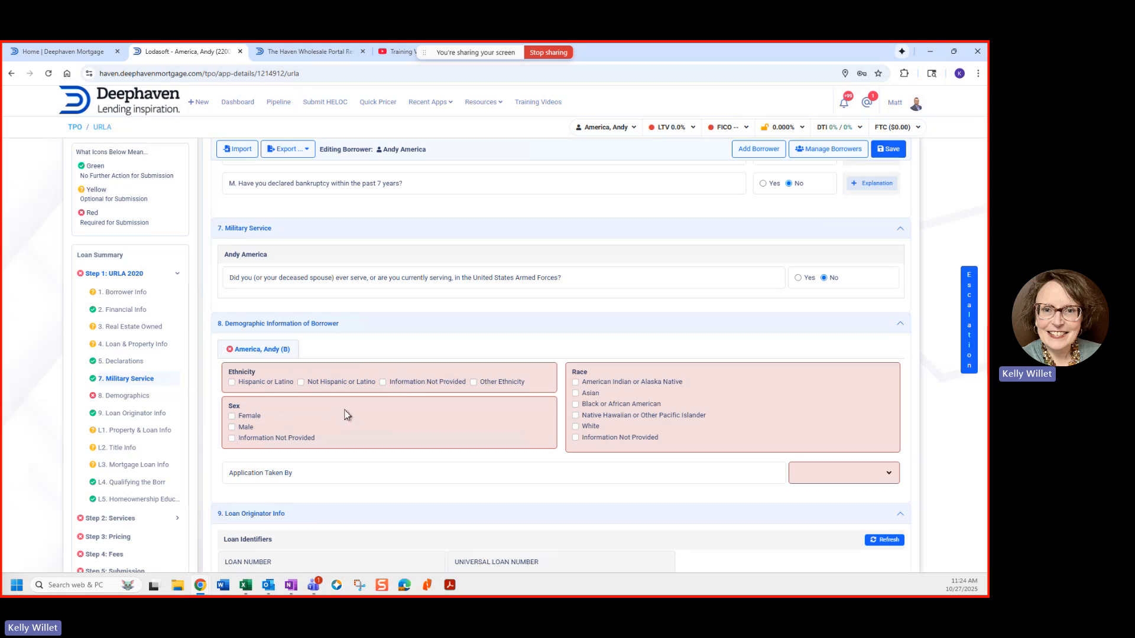
pyautogui.click(383, 383)
pyautogui.click(231, 438)
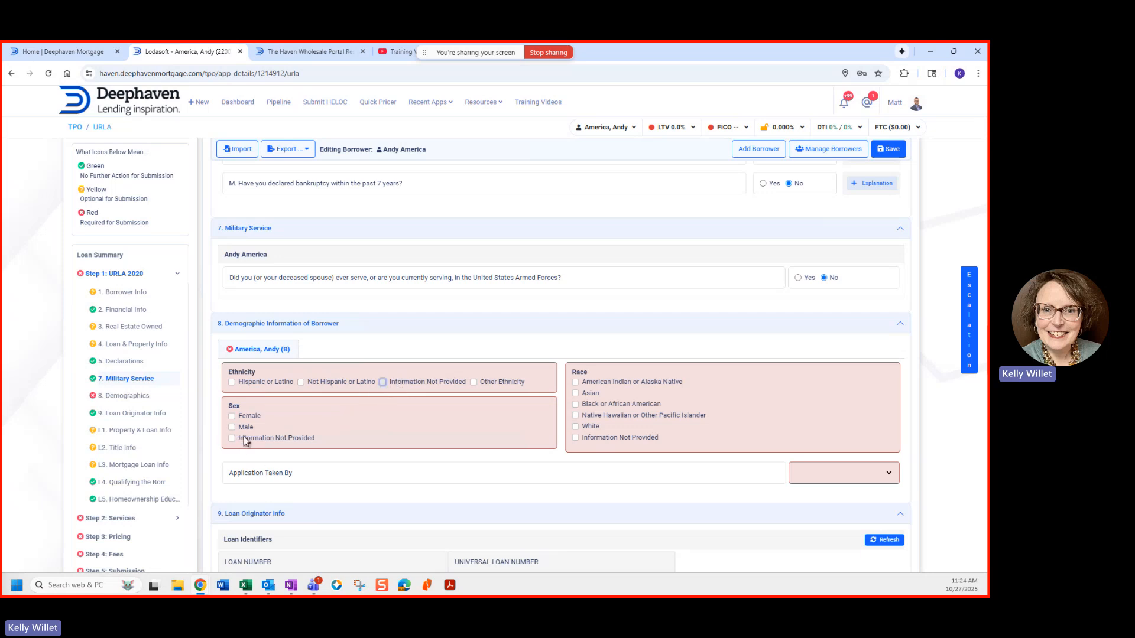
pyautogui.click(575, 438)
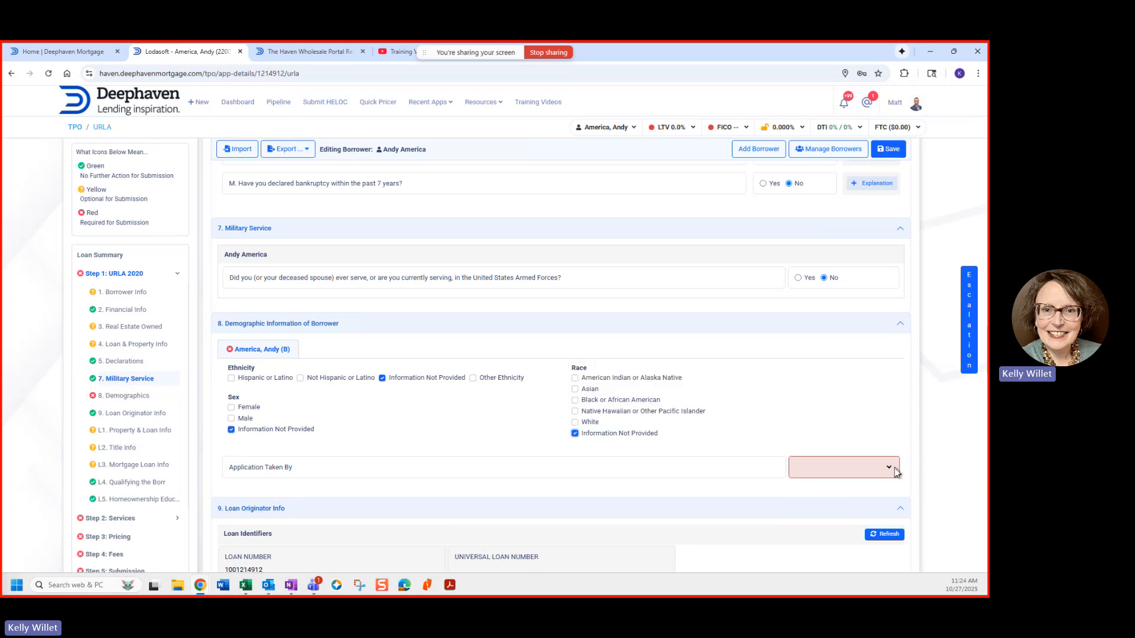
pyautogui.click(891, 467)
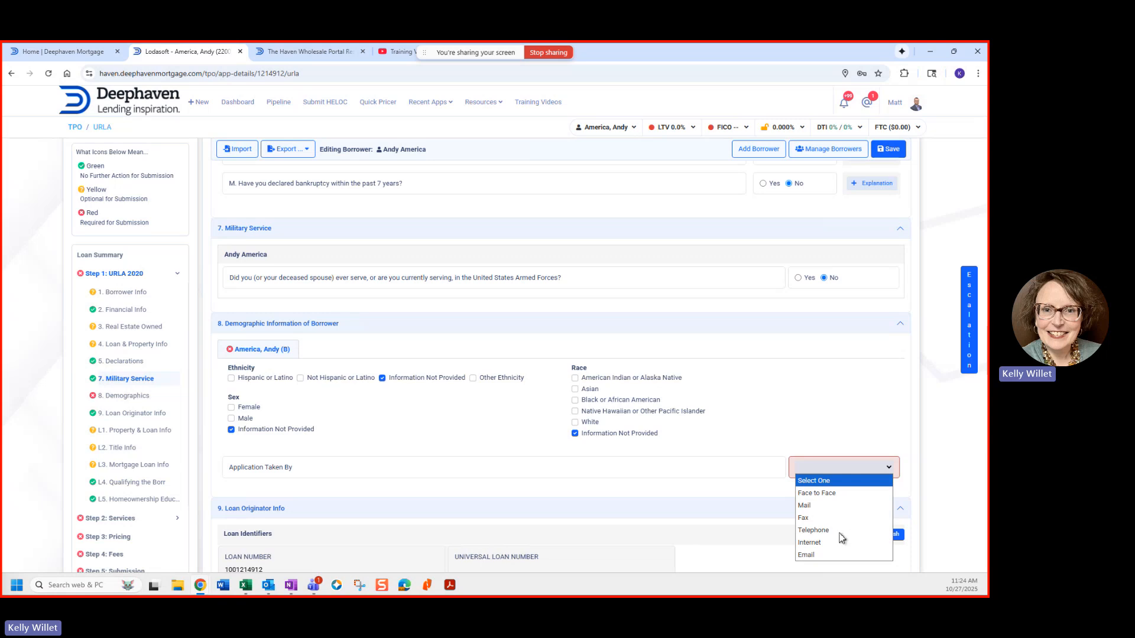
pyautogui.click(816, 531)
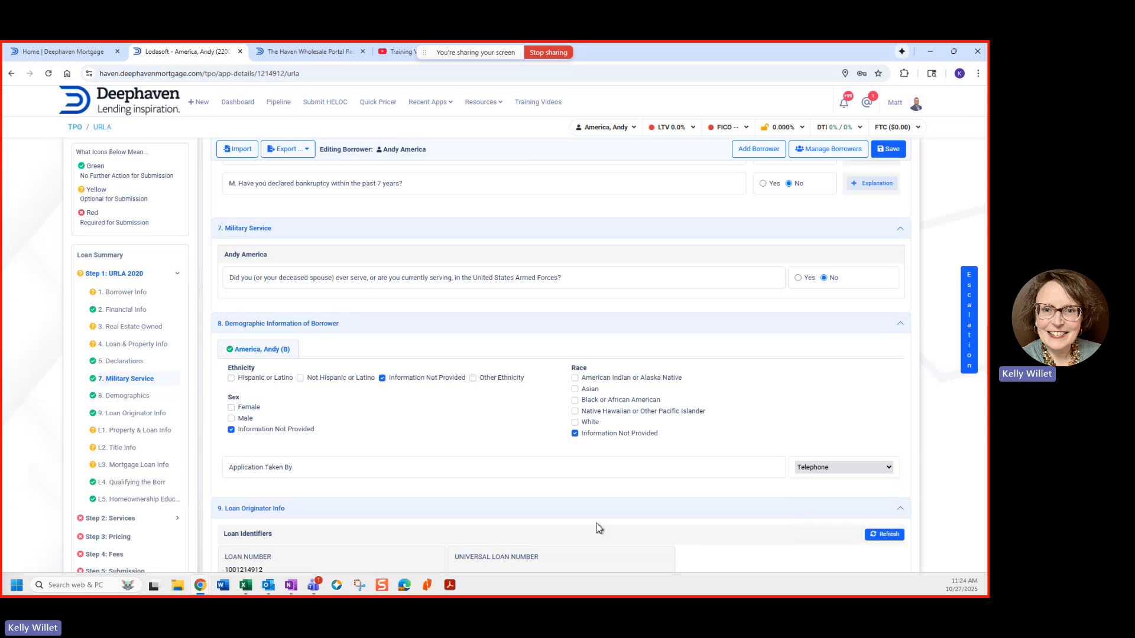
pyautogui.scroll(-3, 387, 470)
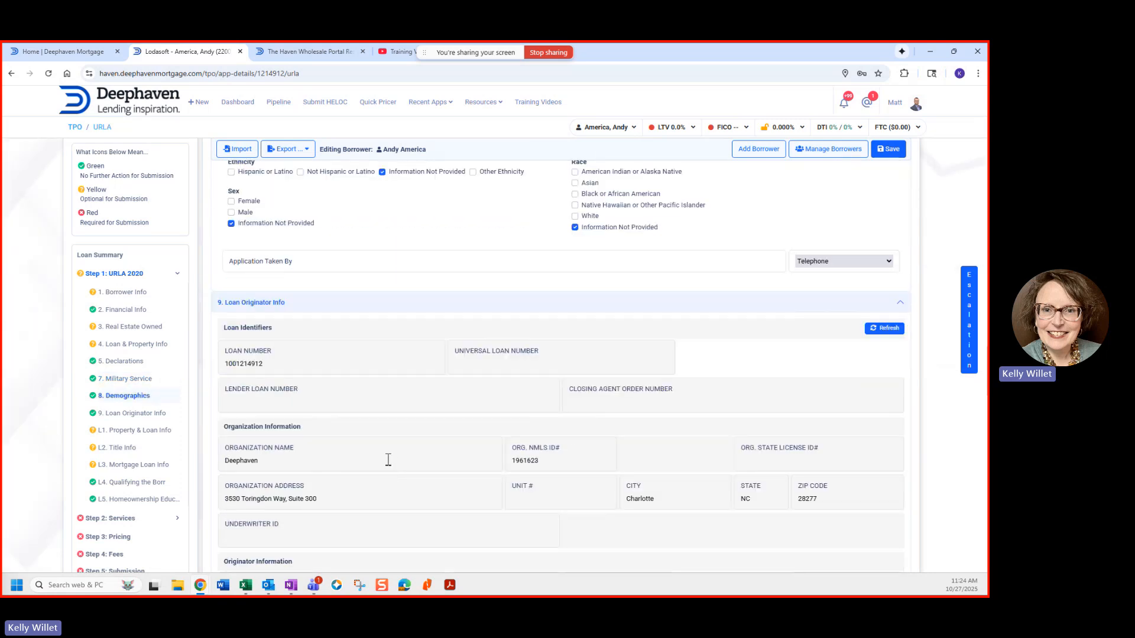
pyautogui.scroll(-1, 273, 461)
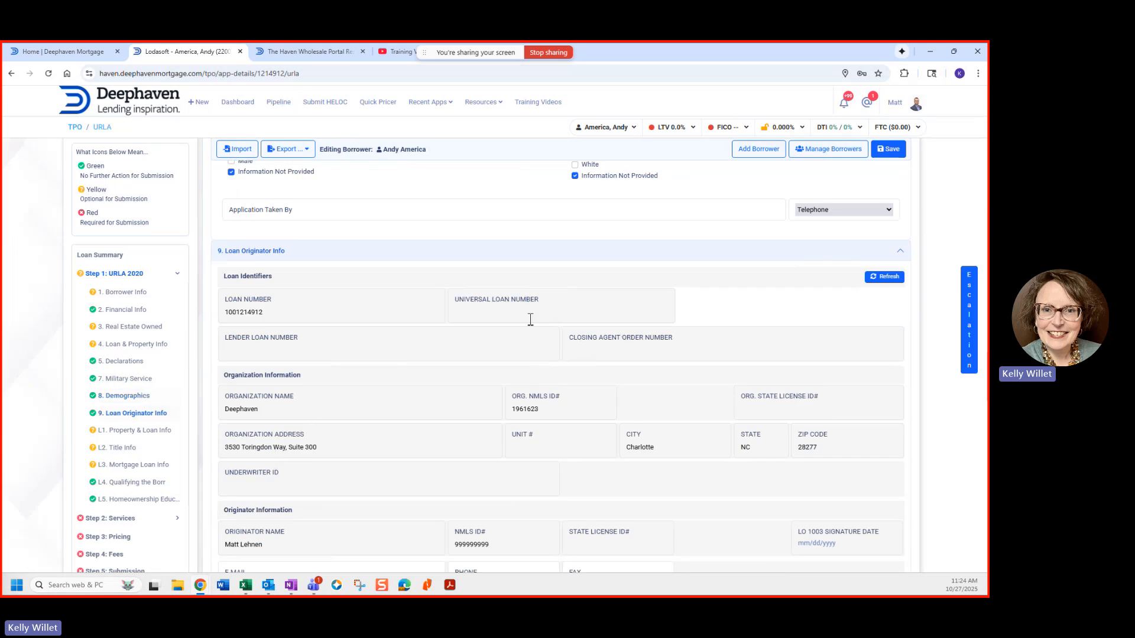
pyautogui.scroll(-2, 520, 318)
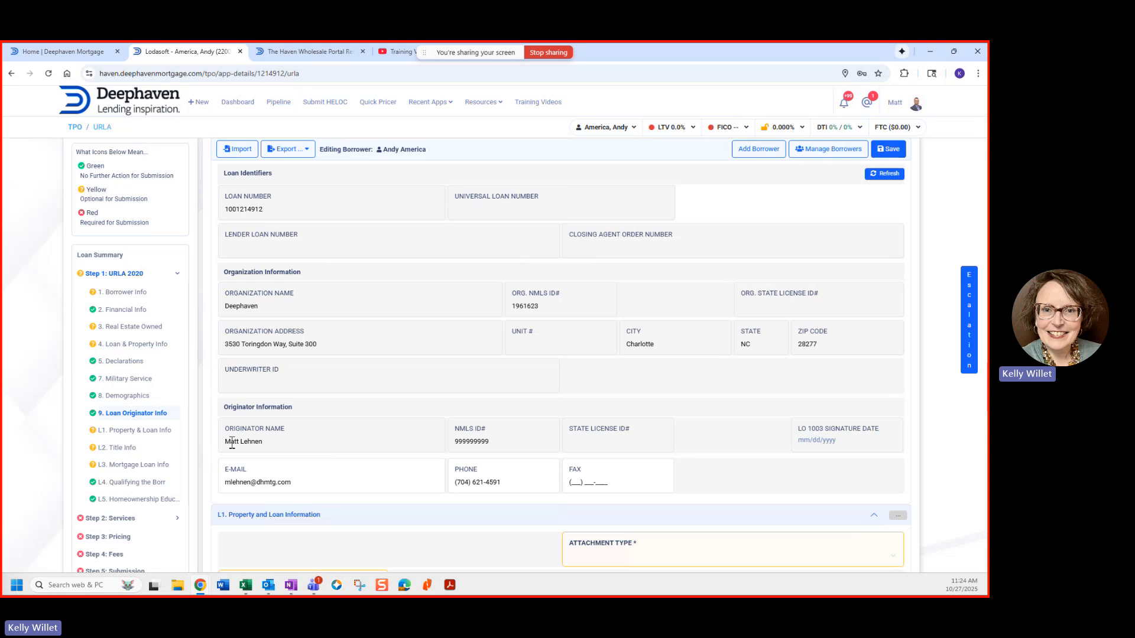
pyautogui.moveTo(230, 443); pyautogui.dragTo(236, 445)
pyautogui.click(534, 450)
pyautogui.scroll(-1, 527, 454)
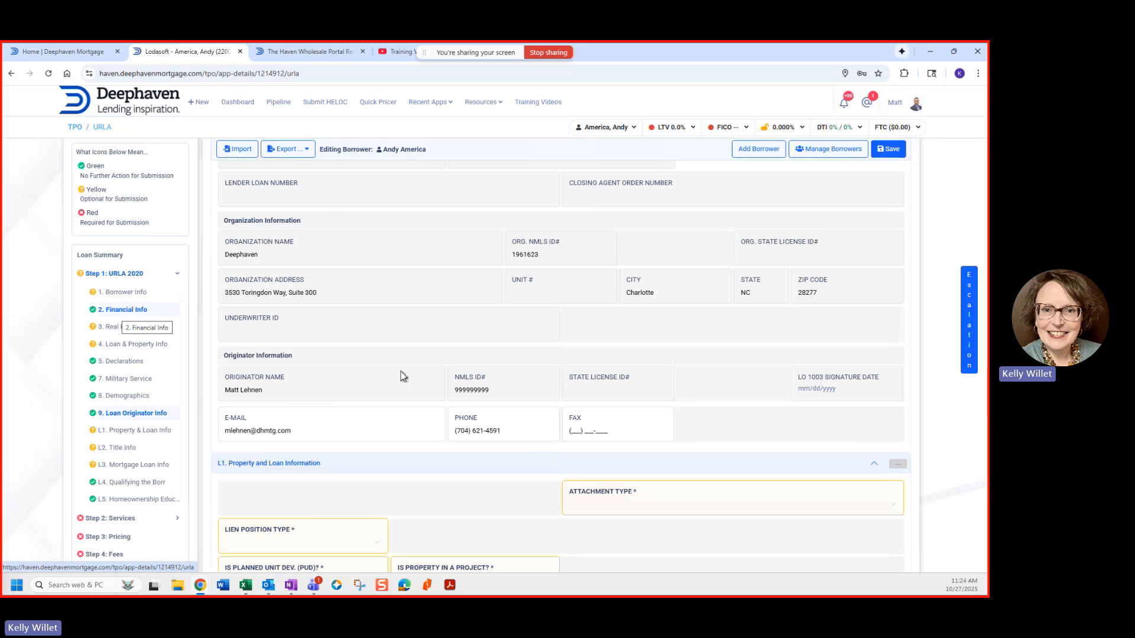
pyautogui.scroll(-6, 423, 387)
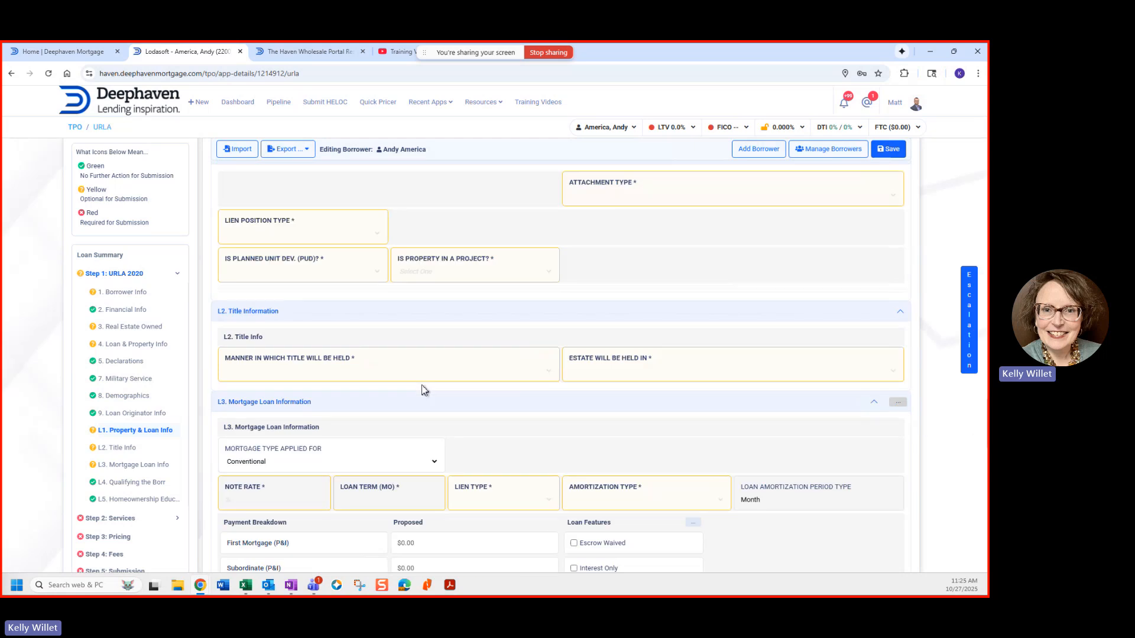
pyautogui.scroll(-3, 424, 388)
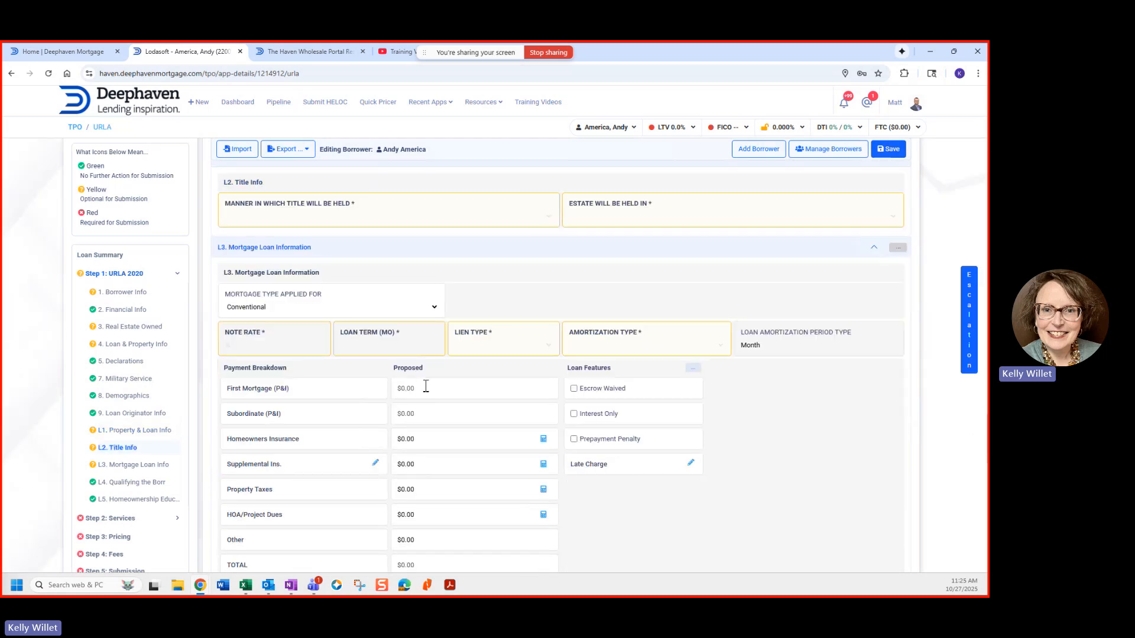
pyautogui.scroll(-2, 427, 386)
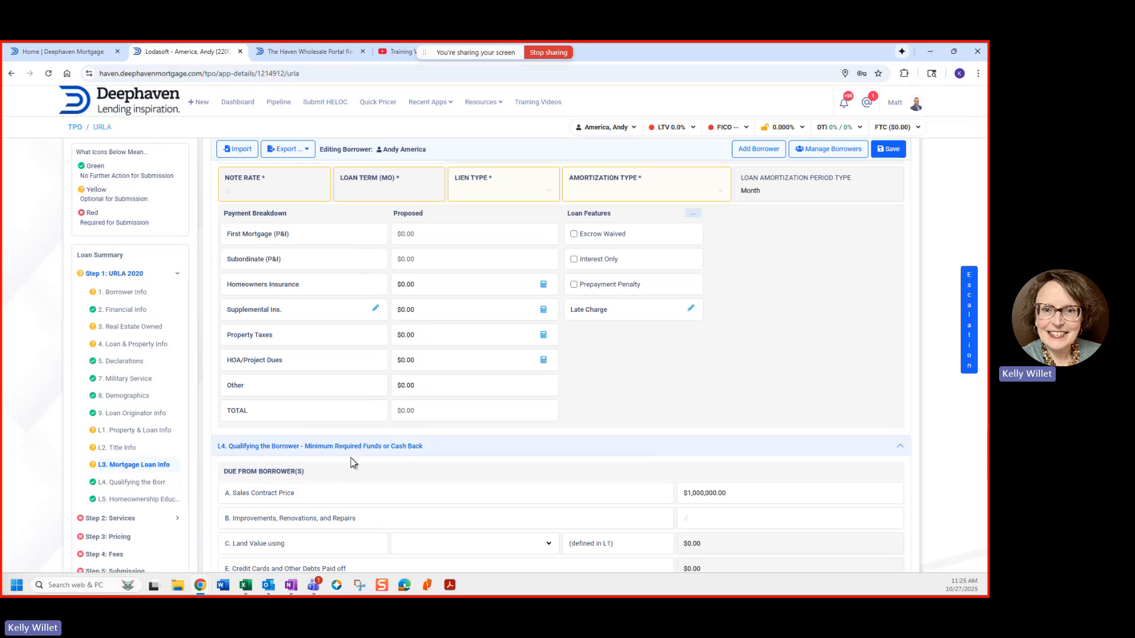
pyautogui.scroll(-5, 350, 459)
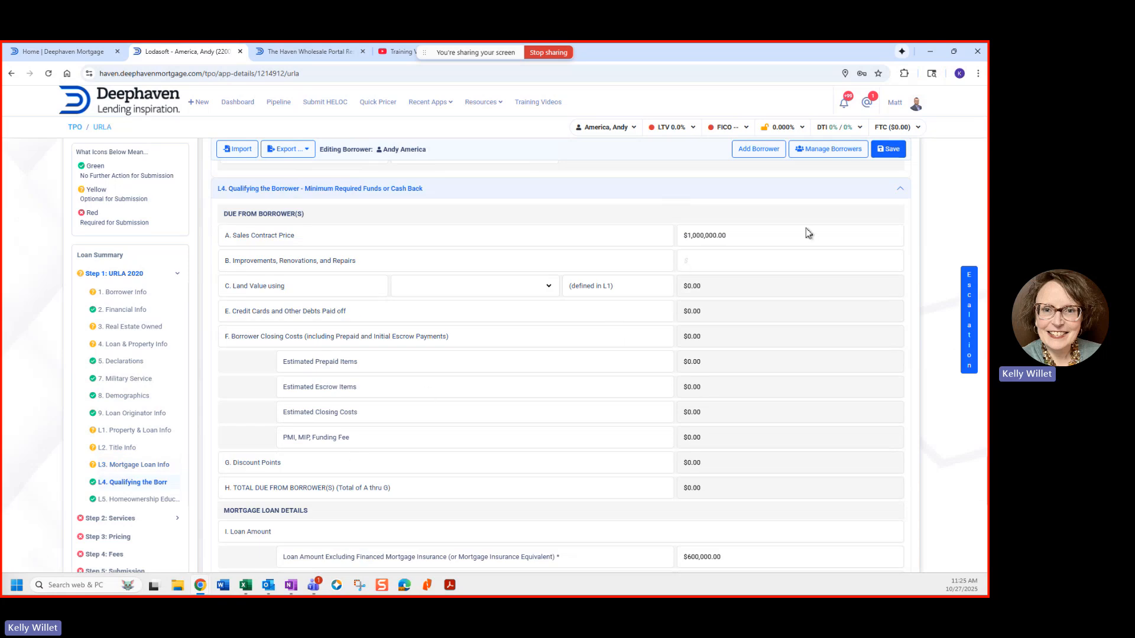
# Step: Save the URLA so it syncs with the LOS, then return to the top of the form
pyautogui.click(887, 150)
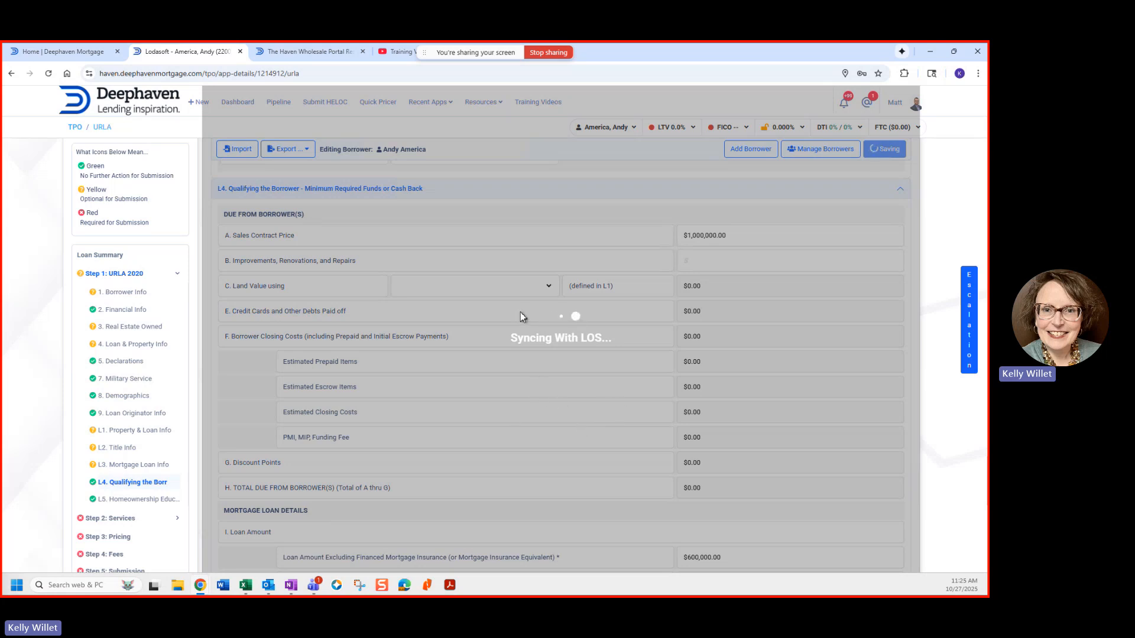
pyautogui.scroll(2, 357, 396)
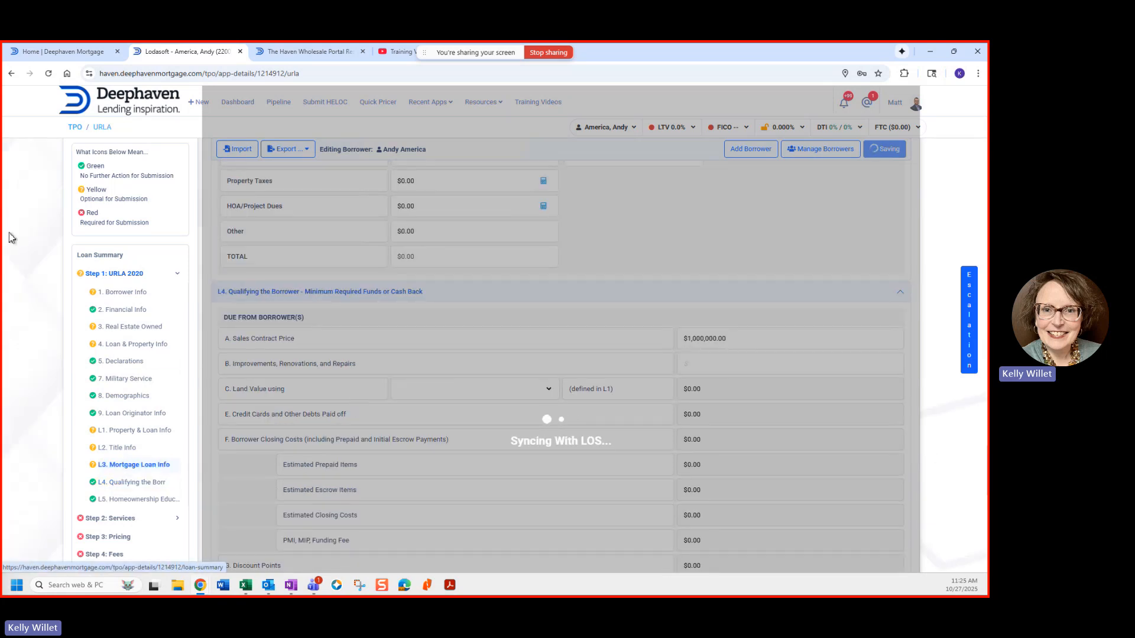
pyautogui.scroll(2, 100, 238)
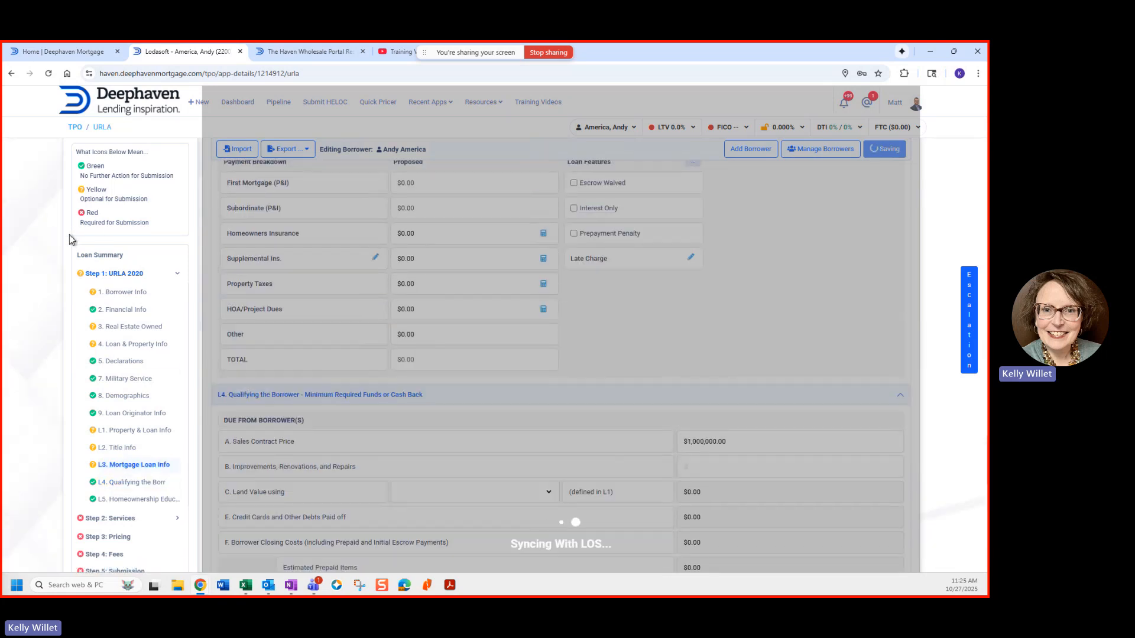